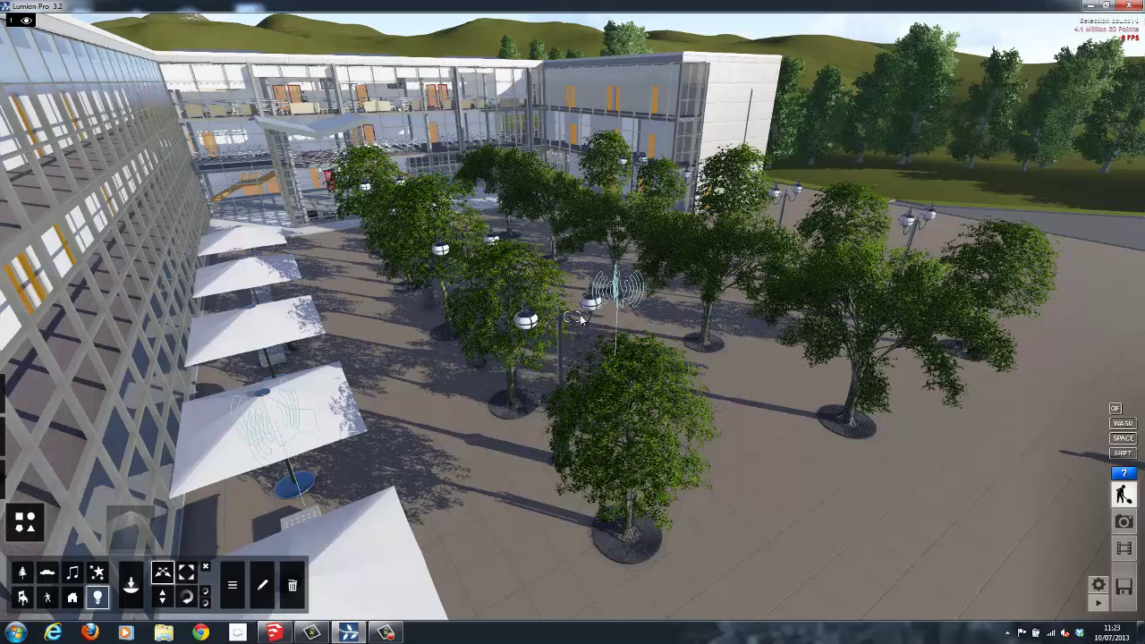
Fly the camera down to eye level and forward between the courtyard trees and people.
{"action": "key", "text": "d"}
{"action": "key", "text": "e"}
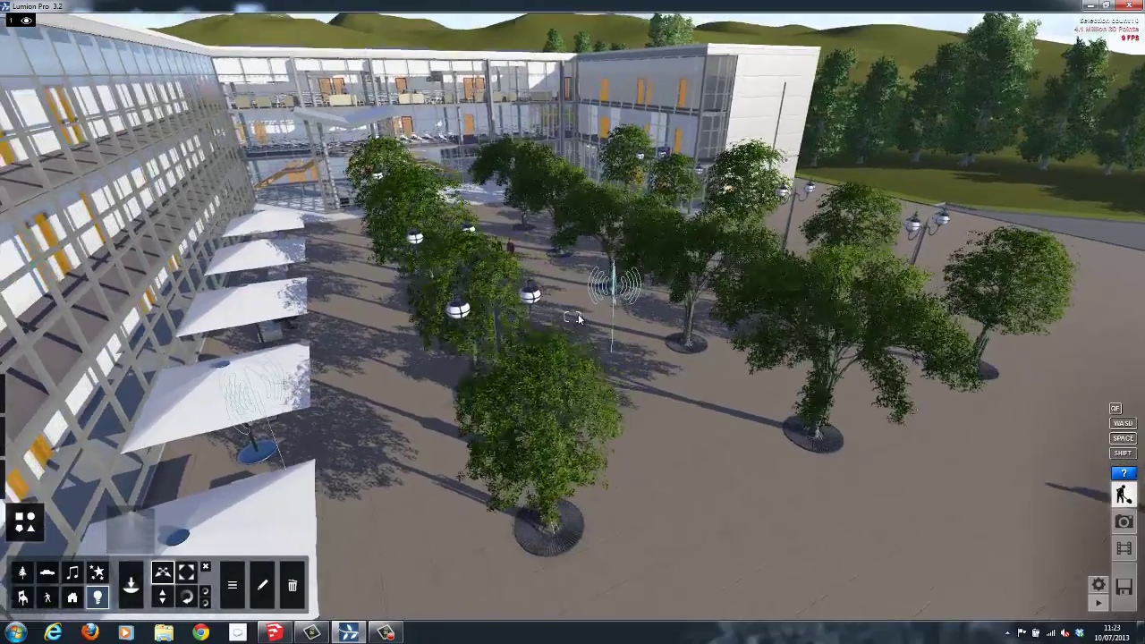
{"action": "key", "text": "e"}
{"action": "key", "text": "e"}
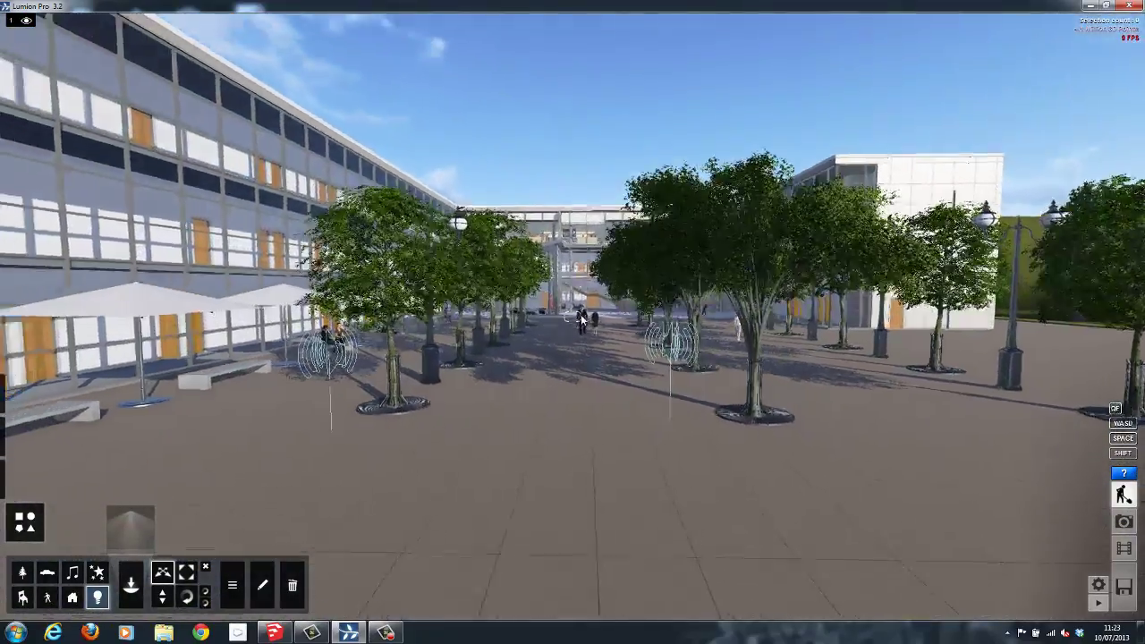
{"action": "key", "text": "w"}
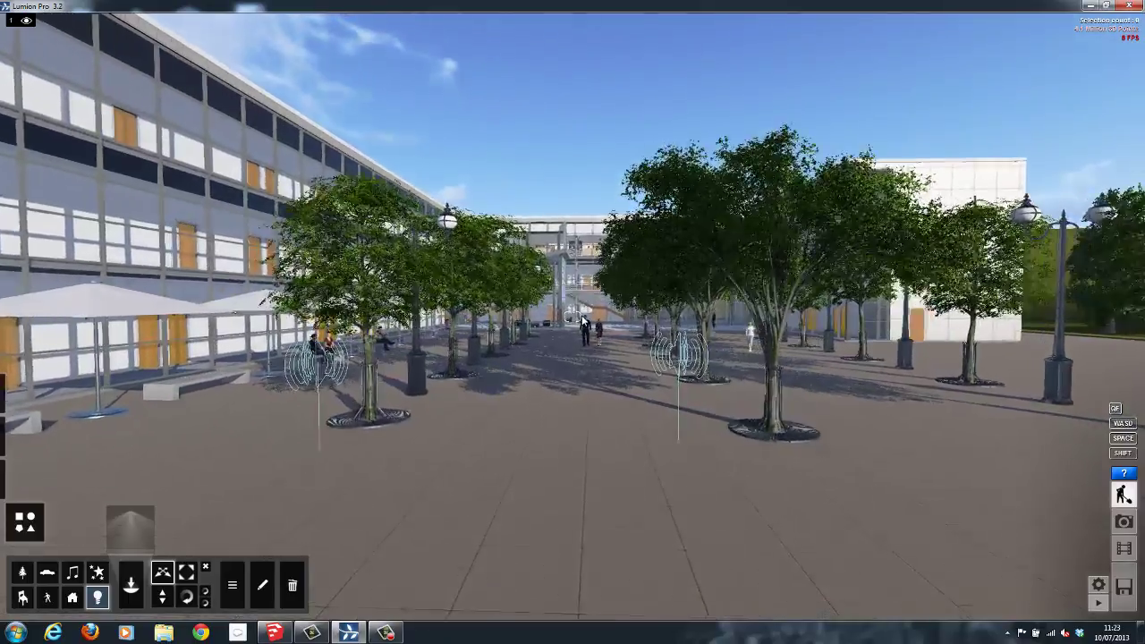
{"action": "key", "text": "w"}
{"action": "key", "text": "w"}
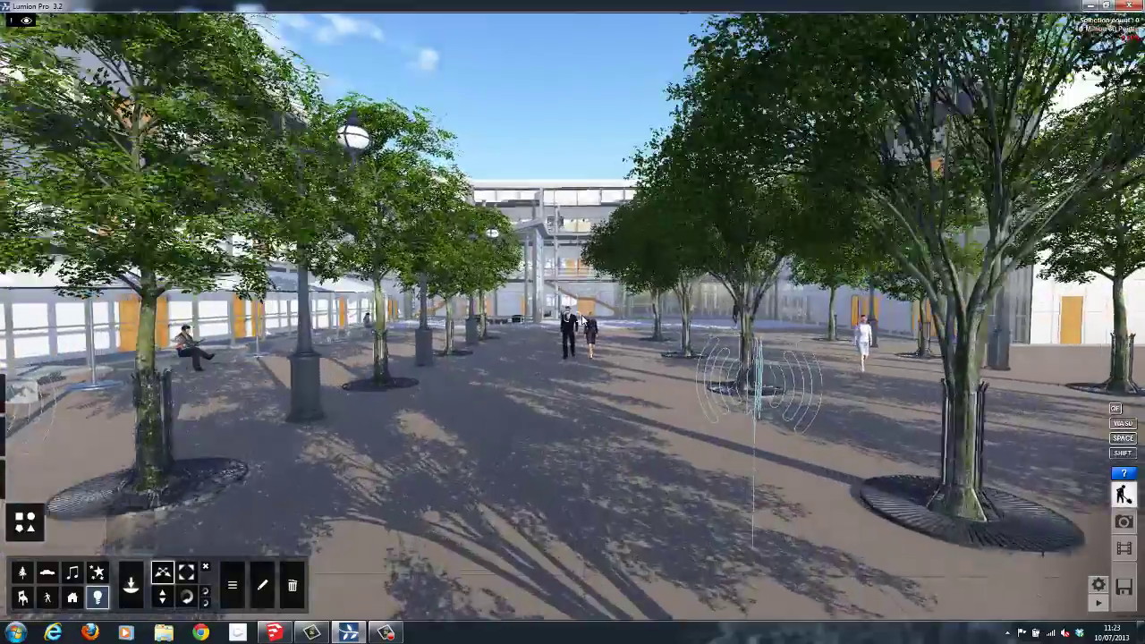
{"action": "key", "text": "w"}
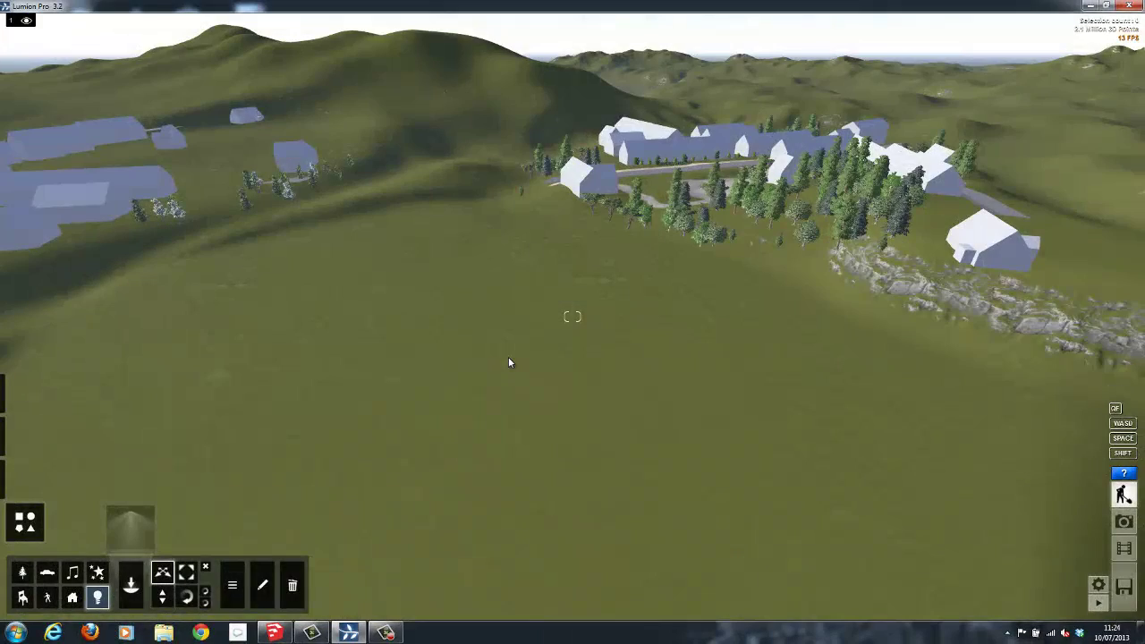
{"action": "key", "text": "d"}
{"action": "key", "text": "d"}
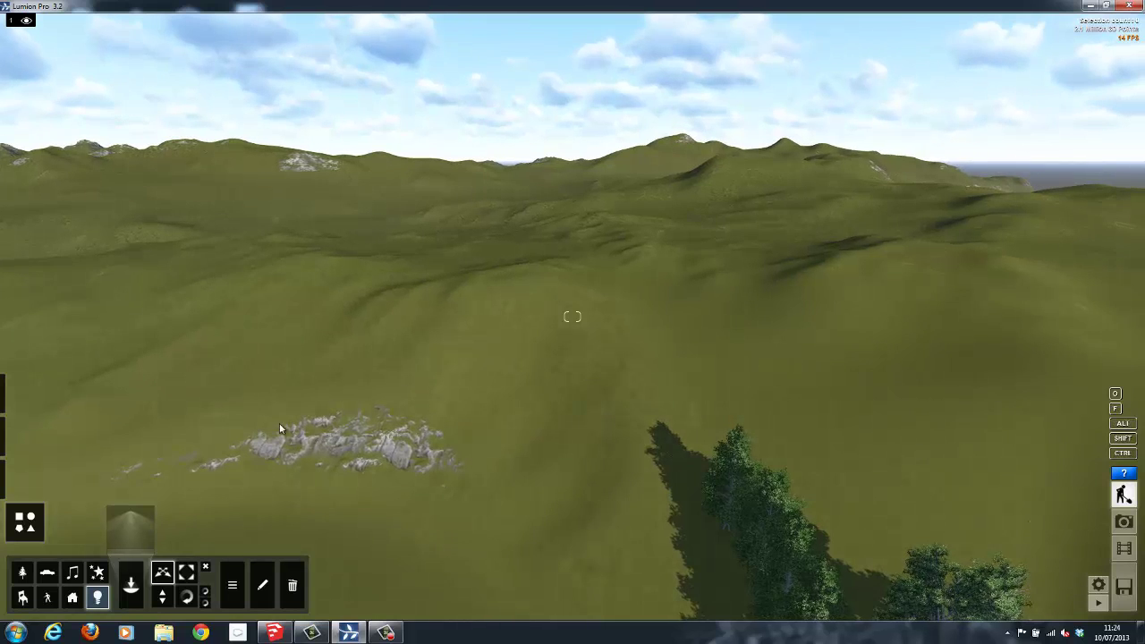
In Landscape mode, raise the terrain along the slope with the Raise brush.
{"action": "mouse_move", "coordinate": [7, 430]}
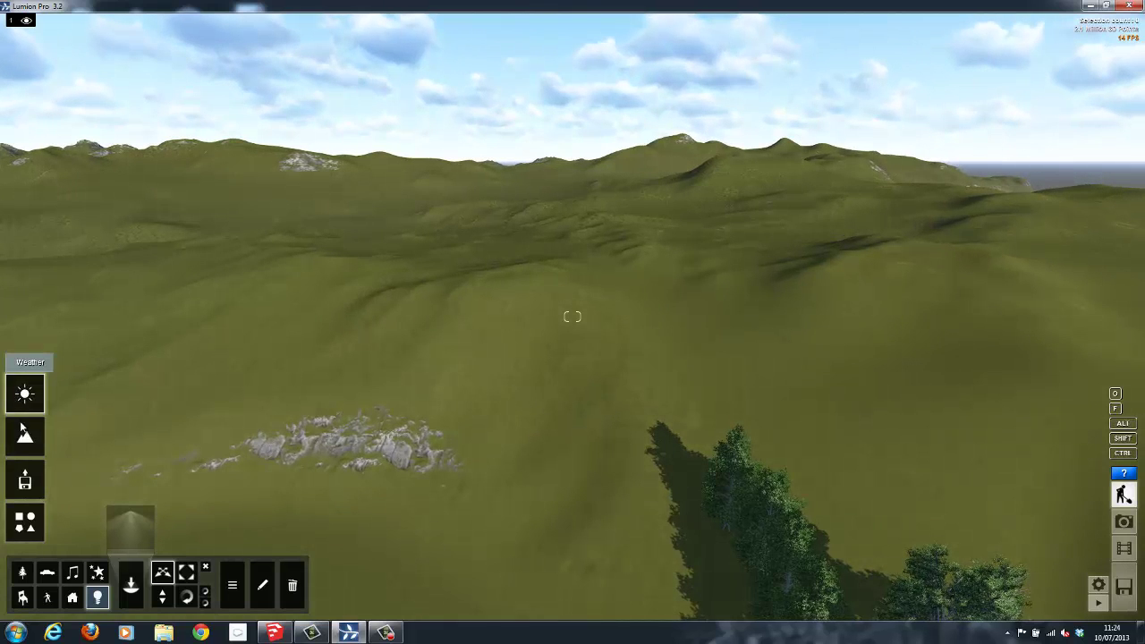
{"action": "left_click", "coordinate": [25, 433]}
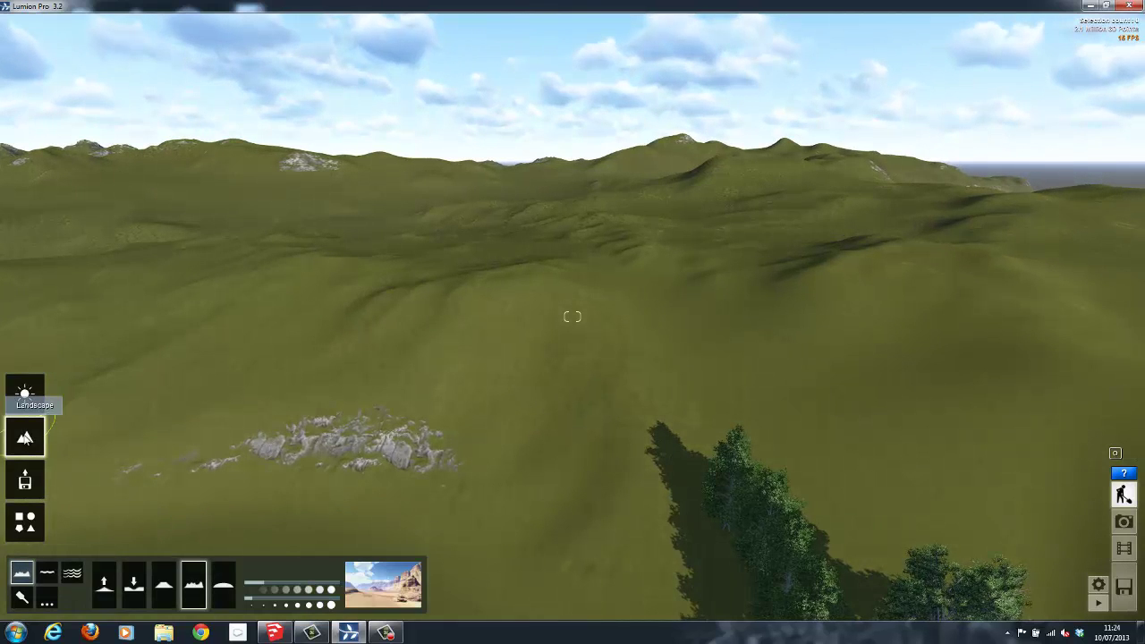
{"action": "left_click", "coordinate": [104, 587]}
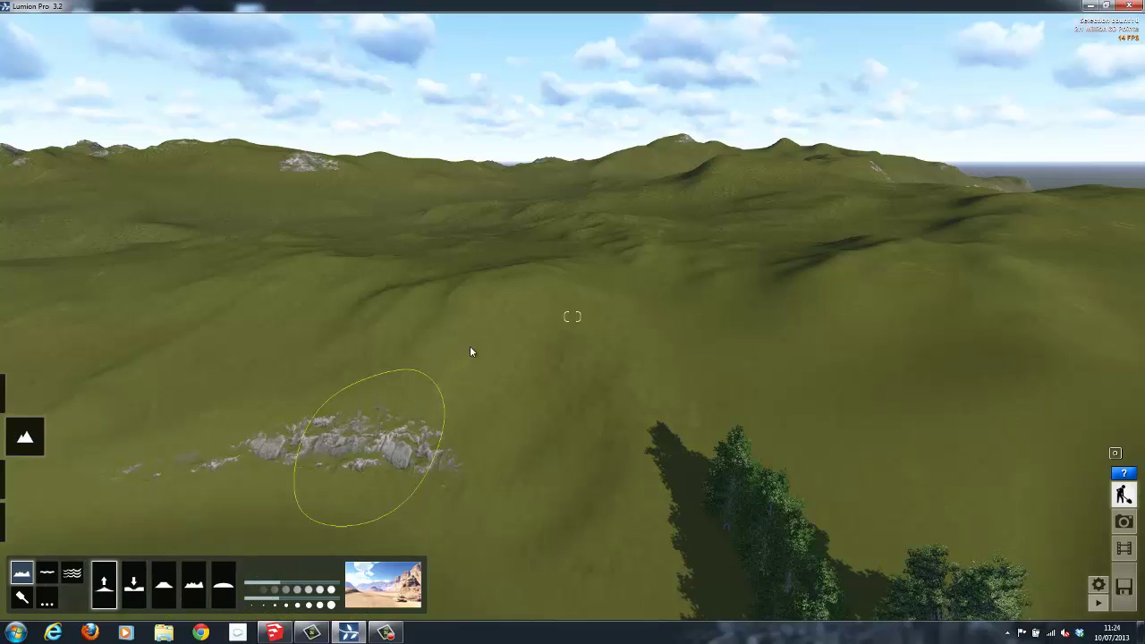
{"action": "left_click", "coordinate": [716, 330]}
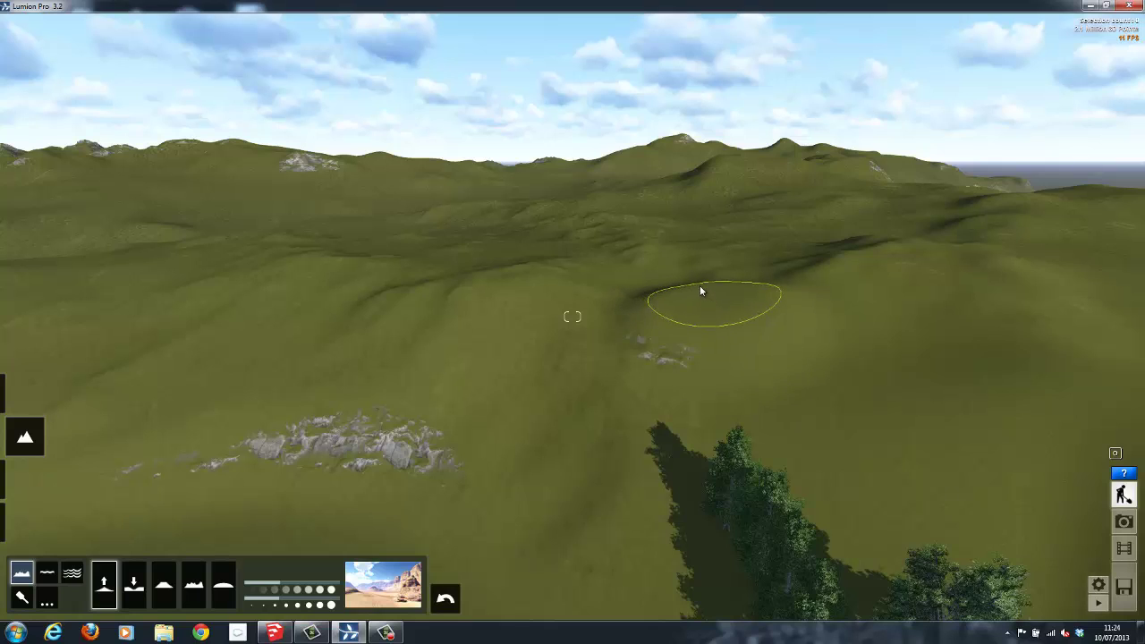
{"action": "left_click_drag", "start_coordinate": [699, 289], "coordinate": [658, 277]}
{"action": "left_click_drag", "start_coordinate": [588, 277], "coordinate": [515, 268]}
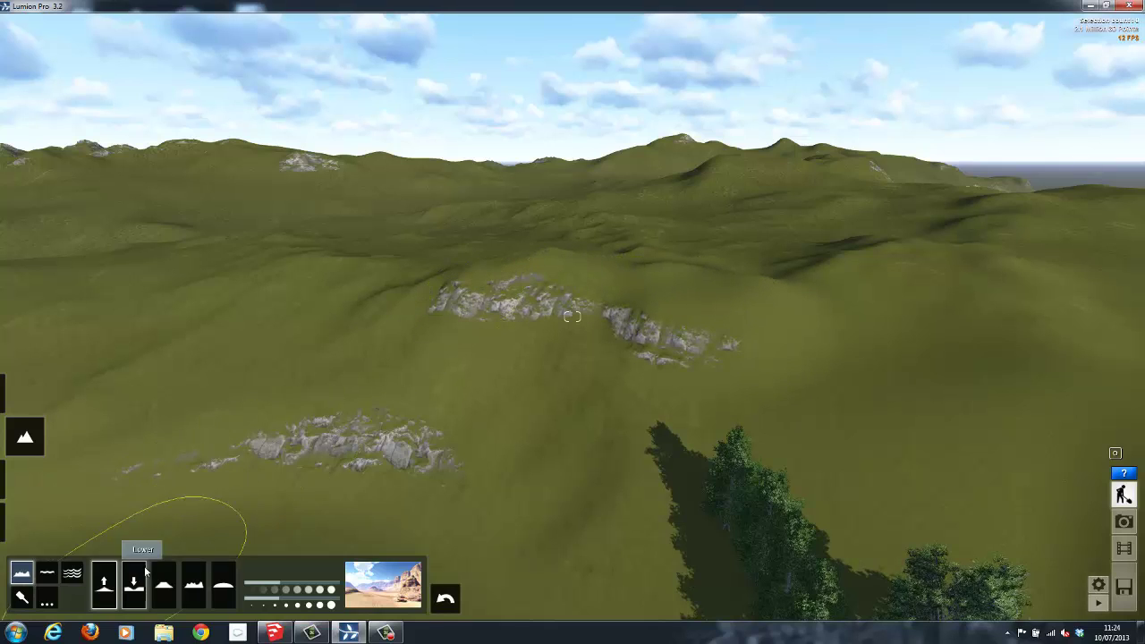
Lower the ground across the slope and dig a hollow on its right side.
{"action": "left_click", "coordinate": [134, 587]}
{"action": "mouse_move", "coordinate": [399, 344]}
{"action": "left_mouse_down"}
{"action": "mouse_move", "coordinate": [507, 280]}
{"action": "mouse_move", "coordinate": [598, 281]}
{"action": "left_mouse_up"}
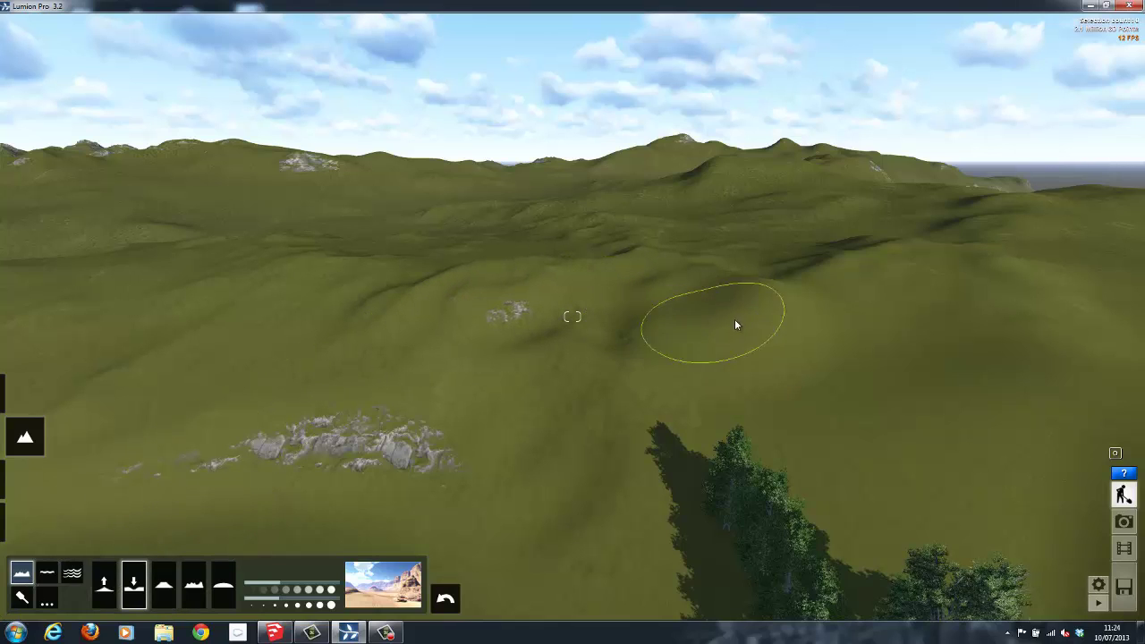
{"action": "left_click_drag", "start_coordinate": [738, 327], "coordinate": [762, 321]}
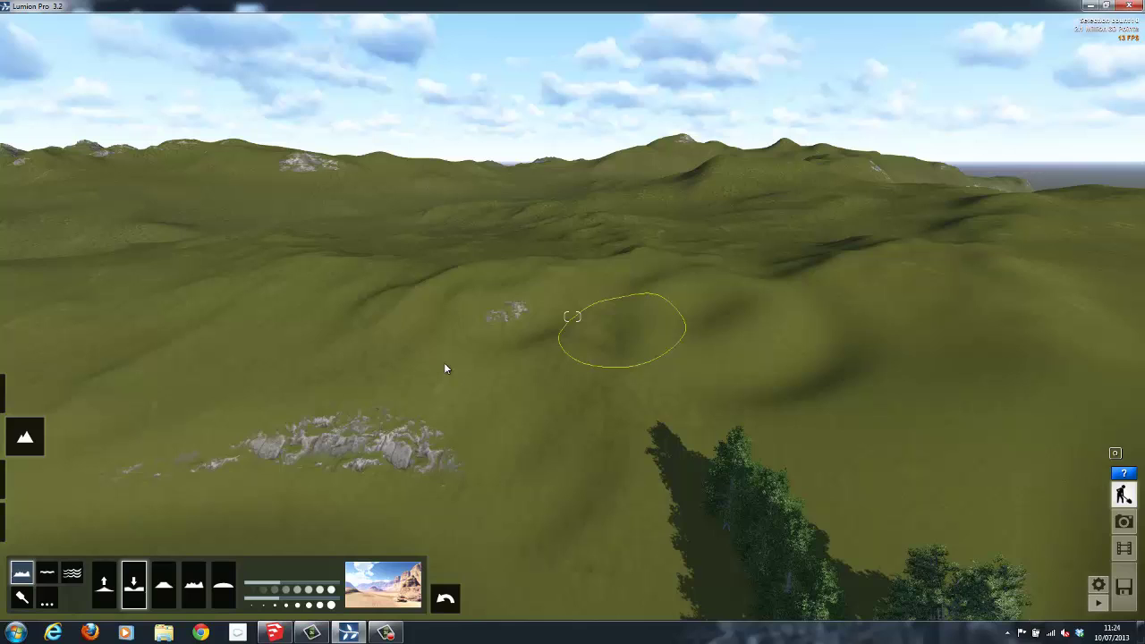
Build up a steep rocky ridge on the slope, extending it to the left.
{"action": "left_click", "coordinate": [165, 587]}
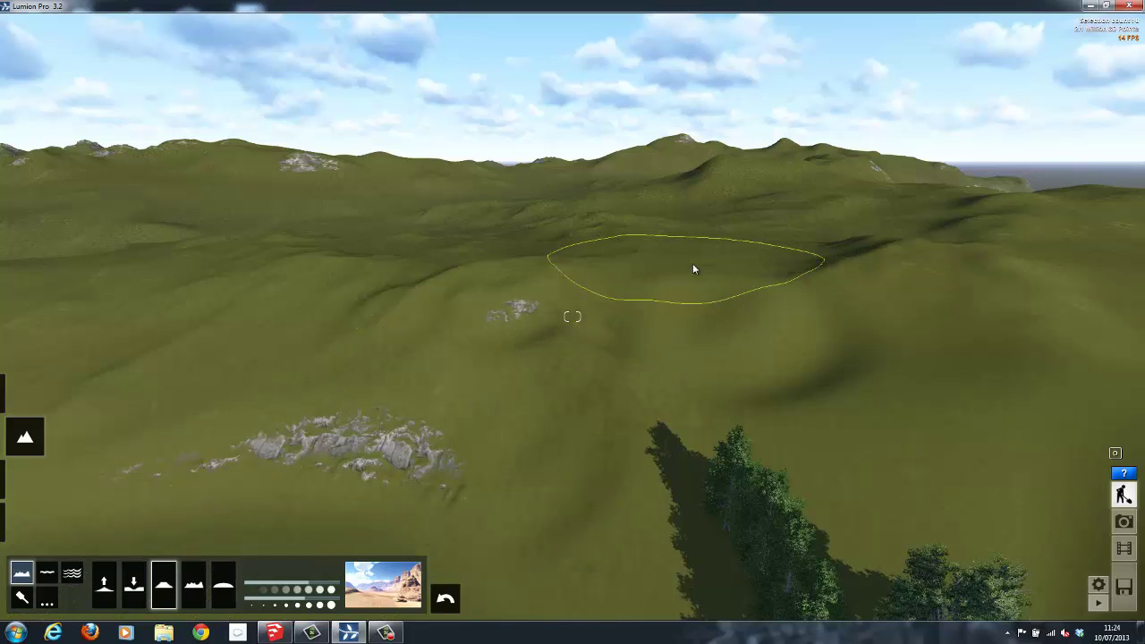
{"action": "mouse_move", "coordinate": [702, 272]}
{"action": "left_mouse_down"}
{"action": "mouse_move", "coordinate": [781, 282]}
{"action": "mouse_move", "coordinate": [759, 229]}
{"action": "left_mouse_up"}
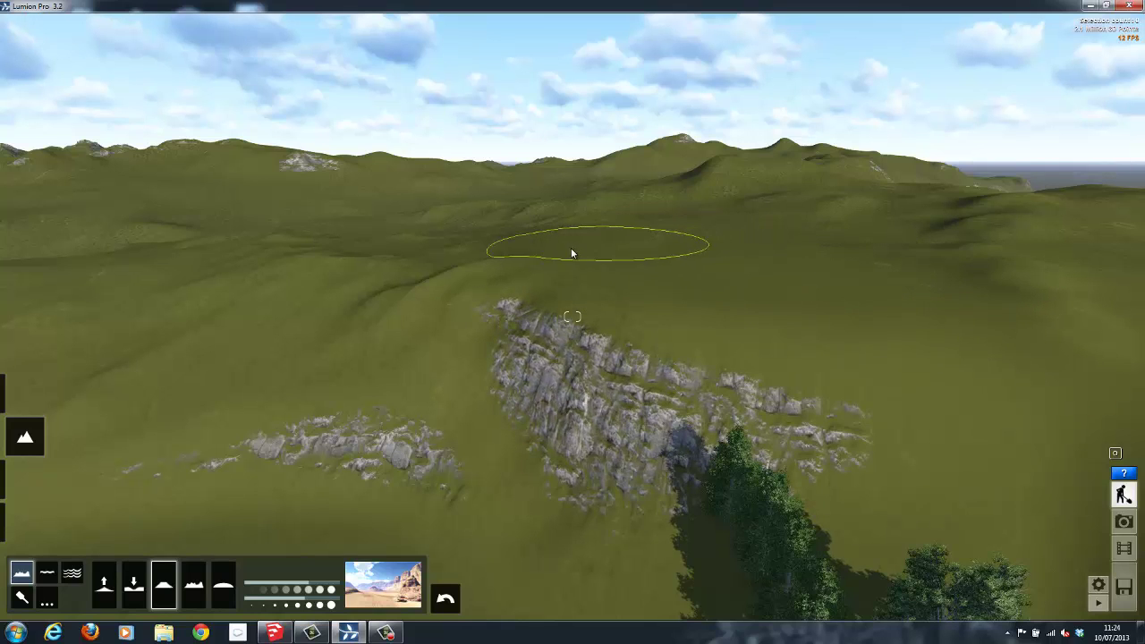
{"action": "mouse_move", "coordinate": [566, 254]}
{"action": "left_mouse_down"}
{"action": "mouse_move", "coordinate": [526, 246]}
{"action": "mouse_move", "coordinate": [619, 217]}
{"action": "left_mouse_up"}
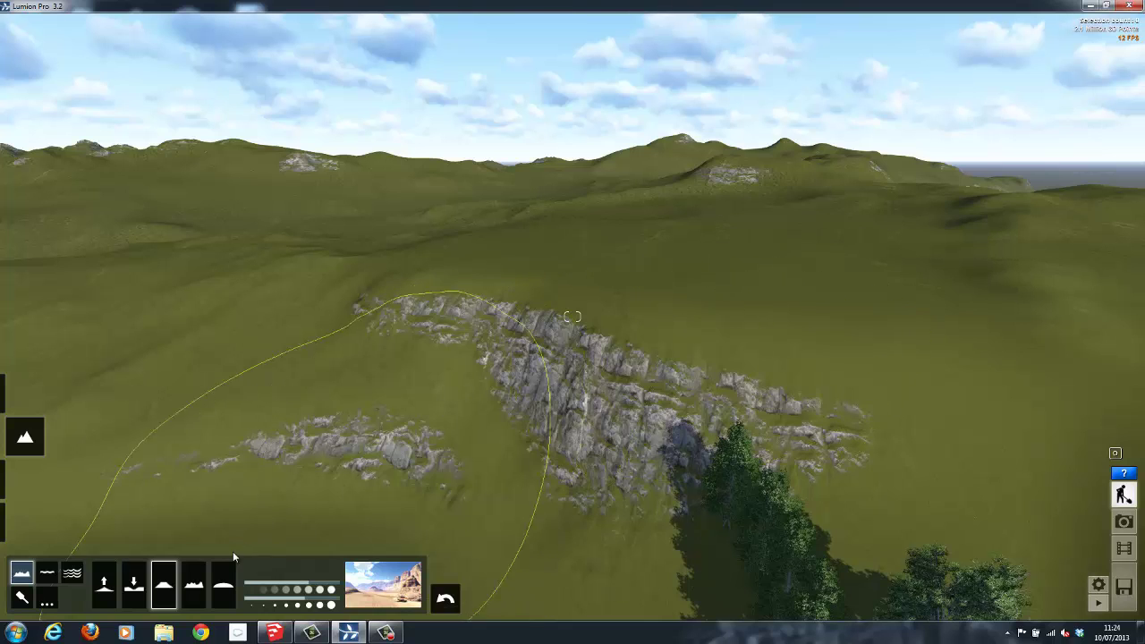
Smooth the rocky patches on the left of the slope and select the Jitter brush.
{"action": "left_click", "coordinate": [223, 586]}
{"action": "mouse_move", "coordinate": [411, 368]}
{"action": "left_mouse_down"}
{"action": "mouse_move", "coordinate": [629, 366]}
{"action": "mouse_move", "coordinate": [652, 357]}
{"action": "mouse_move", "coordinate": [659, 333]}
{"action": "mouse_move", "coordinate": [634, 311]}
{"action": "mouse_move", "coordinate": [418, 238]}
{"action": "left_mouse_up"}
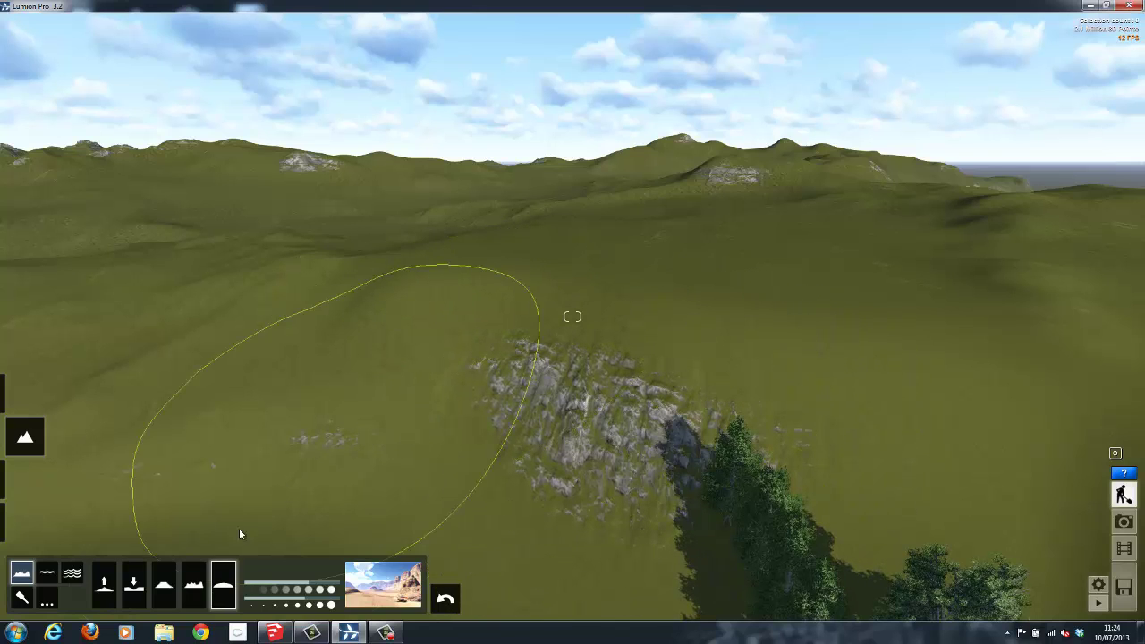
{"action": "left_click", "coordinate": [193, 586]}
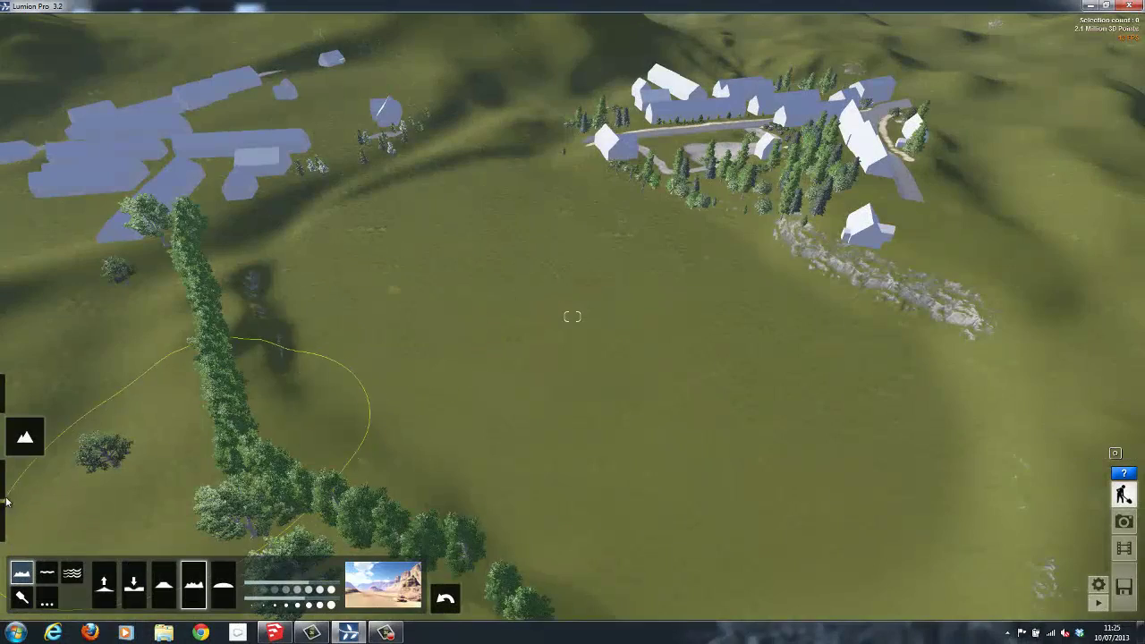
Import Technical school.dae into the model library.
{"action": "mouse_move", "coordinate": [7, 502]}
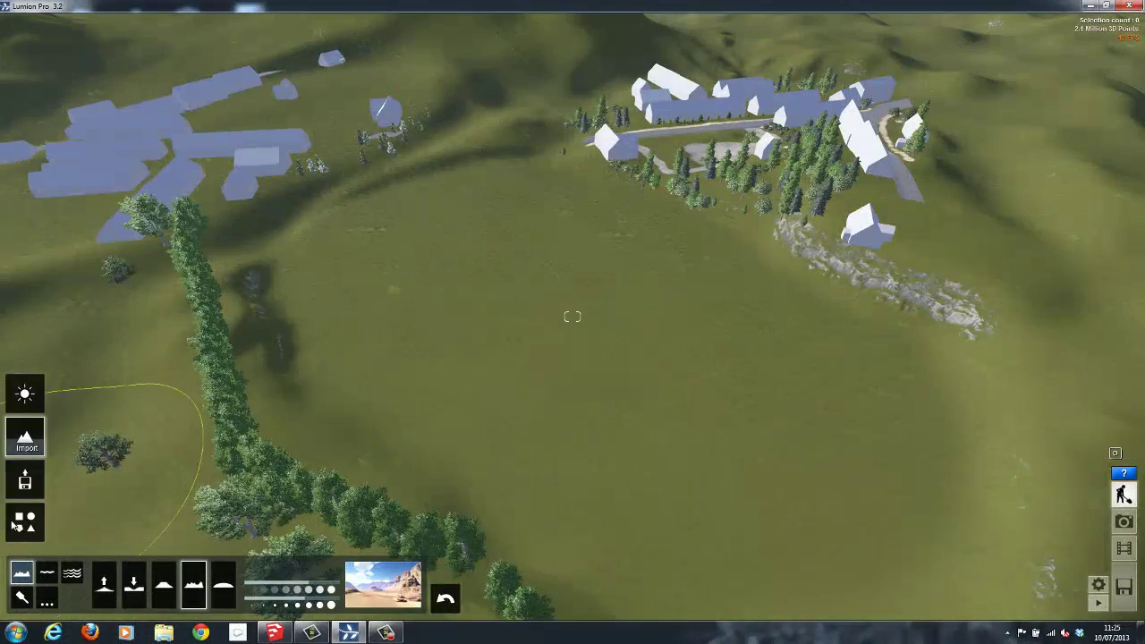
{"action": "left_click", "coordinate": [25, 492]}
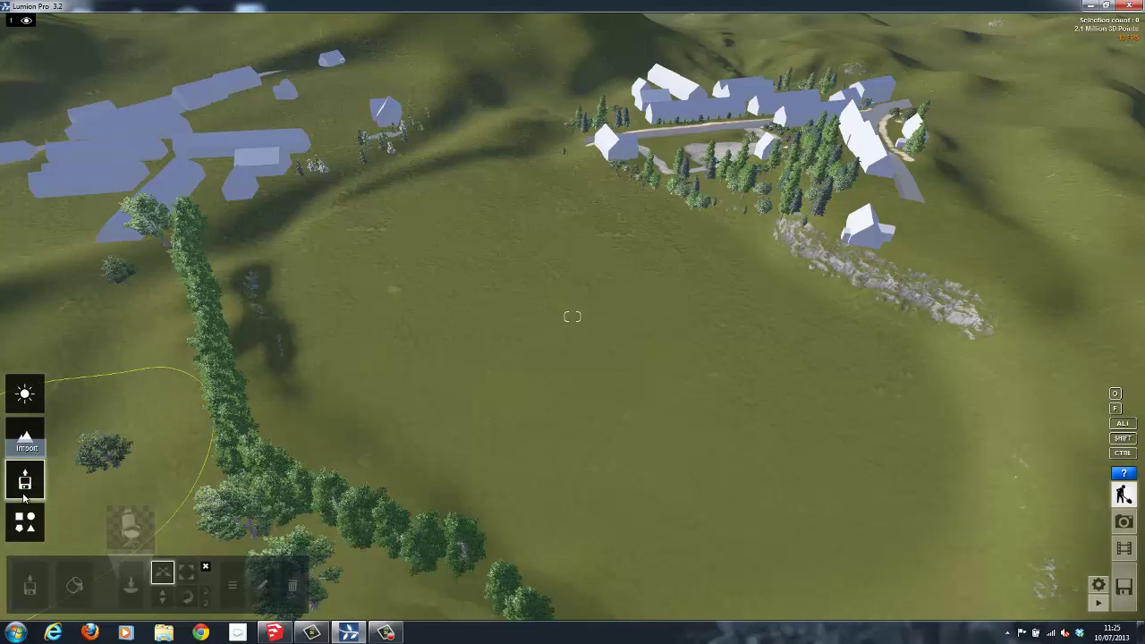
{"action": "left_click", "coordinate": [30, 585]}
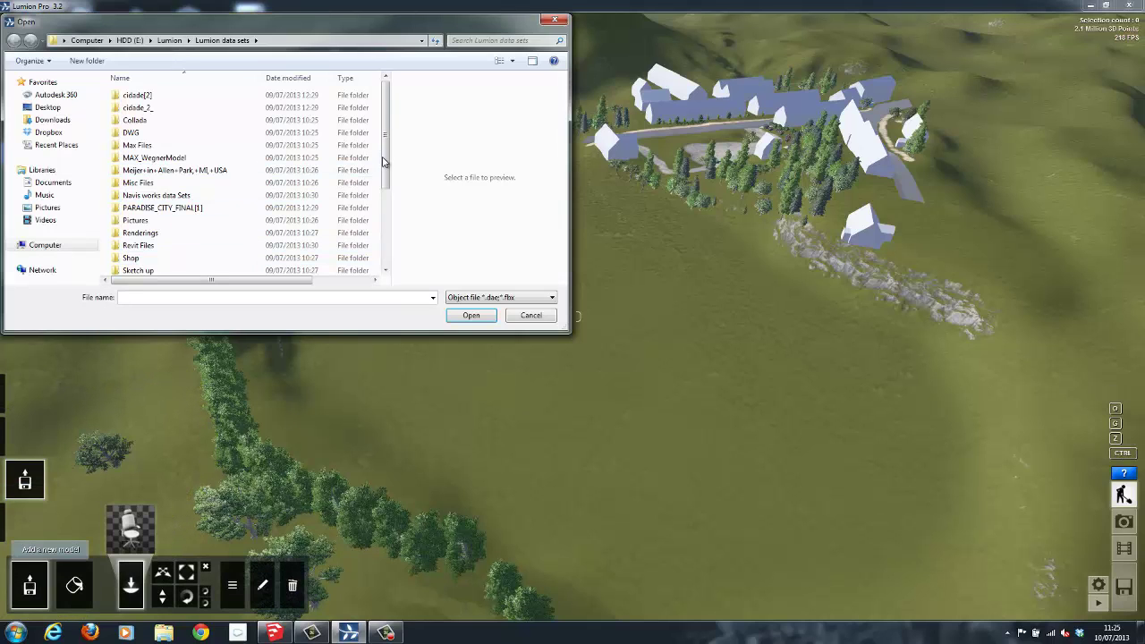
{"action": "left_click_drag", "start_coordinate": [387, 158], "coordinate": [389, 235]}
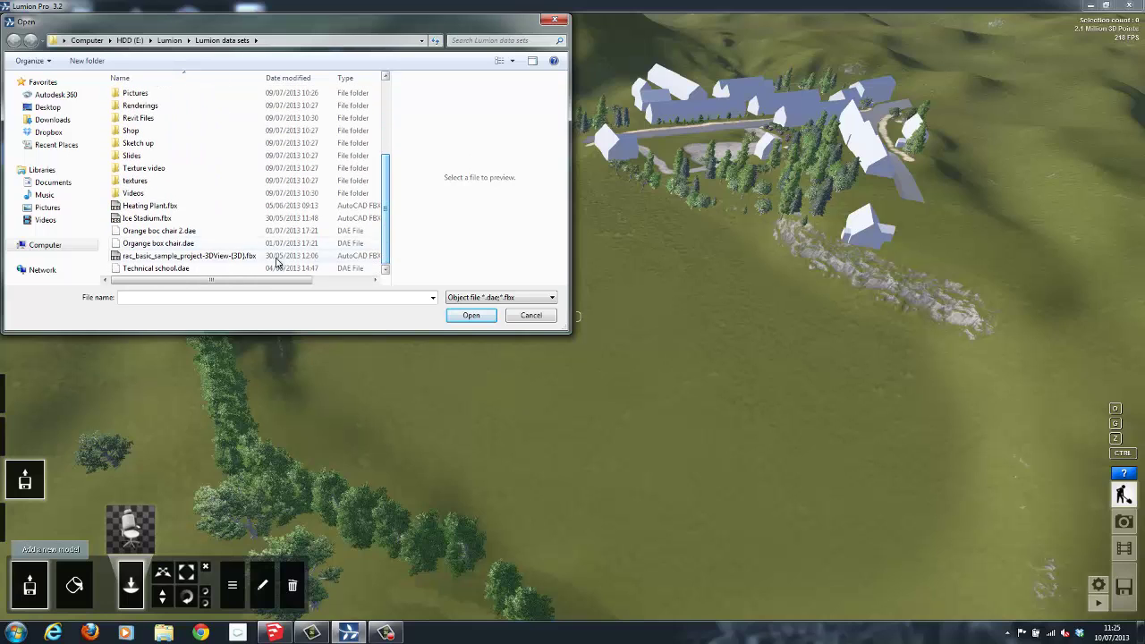
{"action": "left_click", "coordinate": [179, 269]}
{"action": "left_click", "coordinate": [472, 316]}
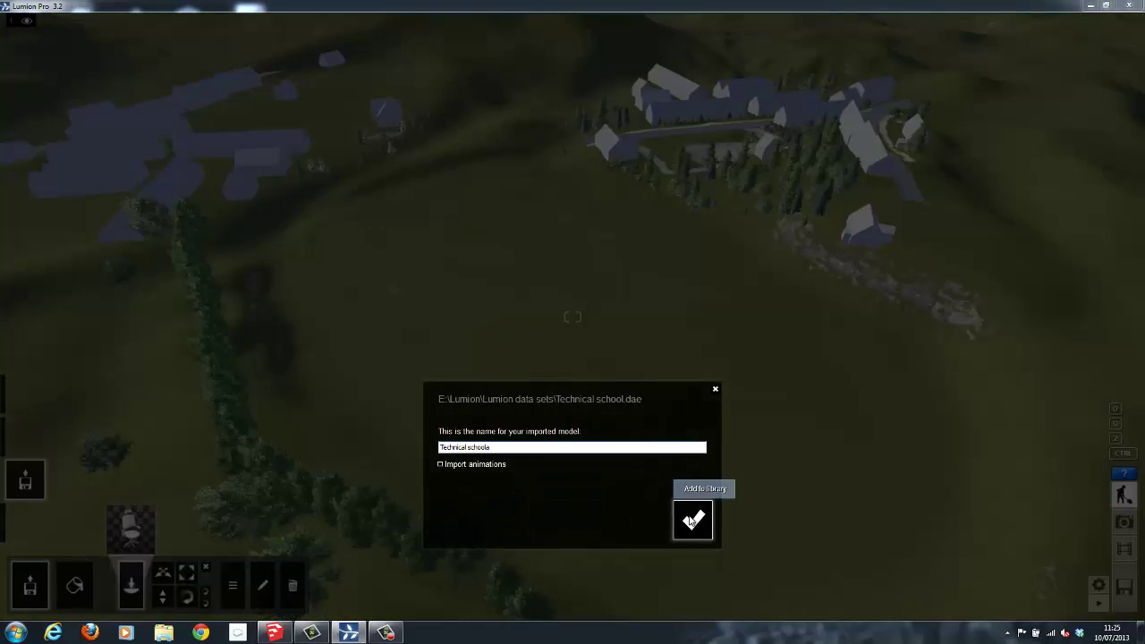
{"action": "left_click", "coordinate": [690, 498]}
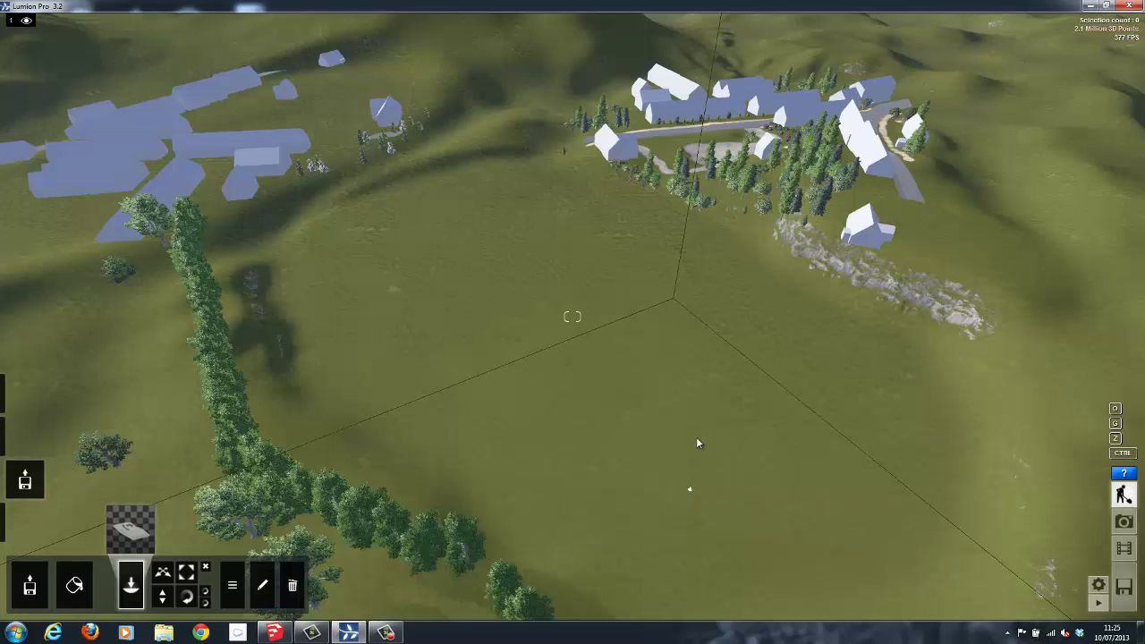
Place the school on the hillside, then rotate, move and raise its parking-lot site.
{"action": "left_click", "coordinate": [751, 269]}
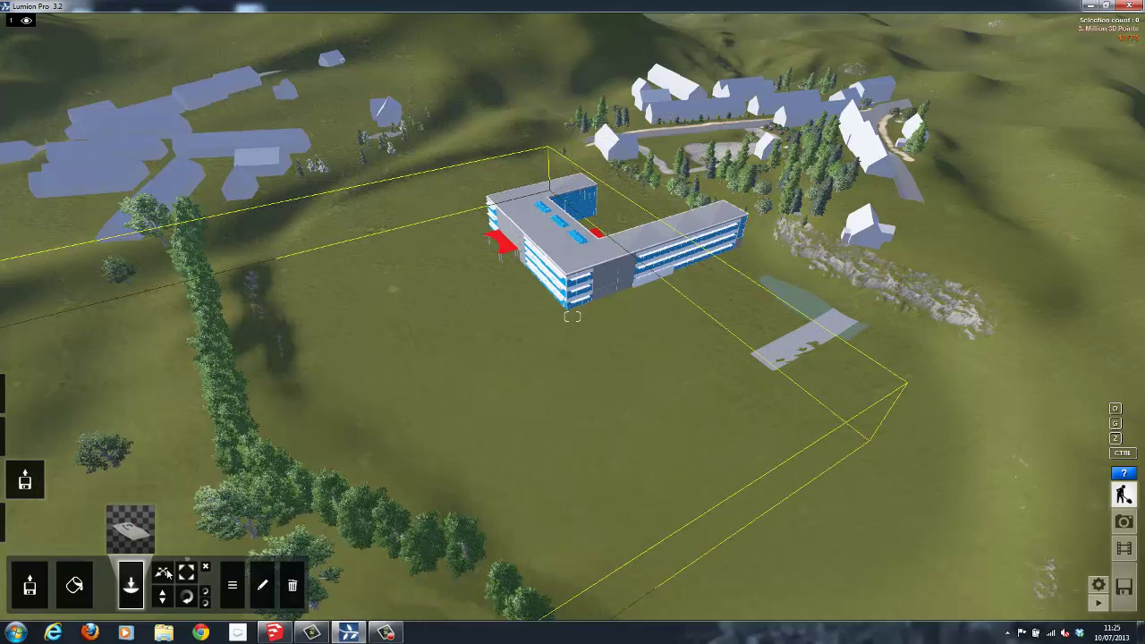
{"action": "left_click", "coordinate": [186, 597]}
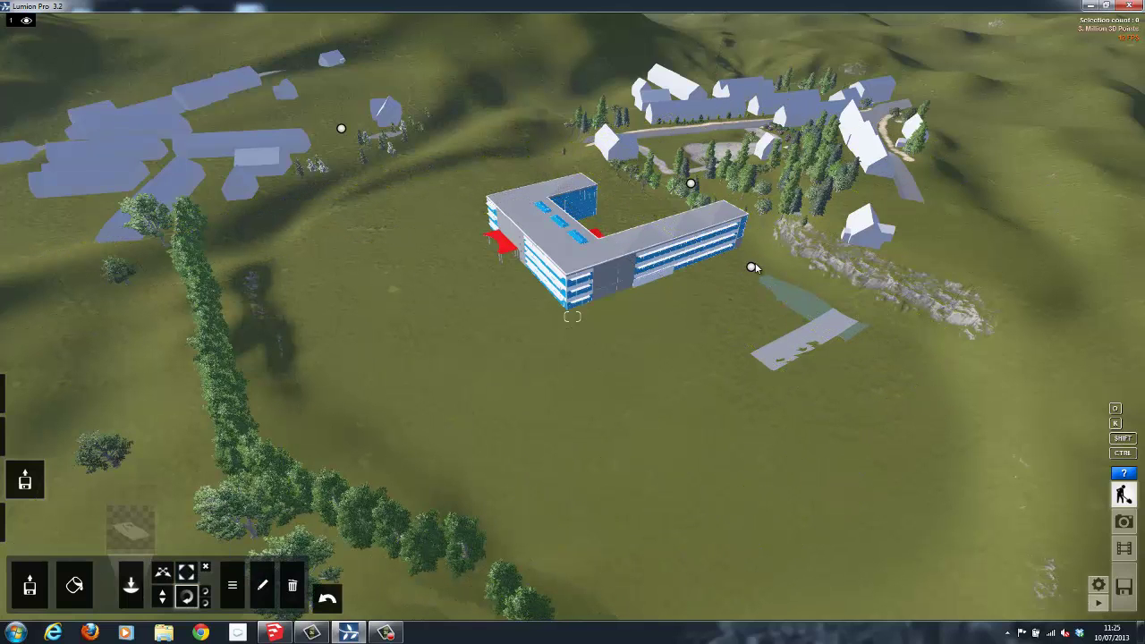
{"action": "left_click_drag", "start_coordinate": [749, 263], "coordinate": [707, 243]}
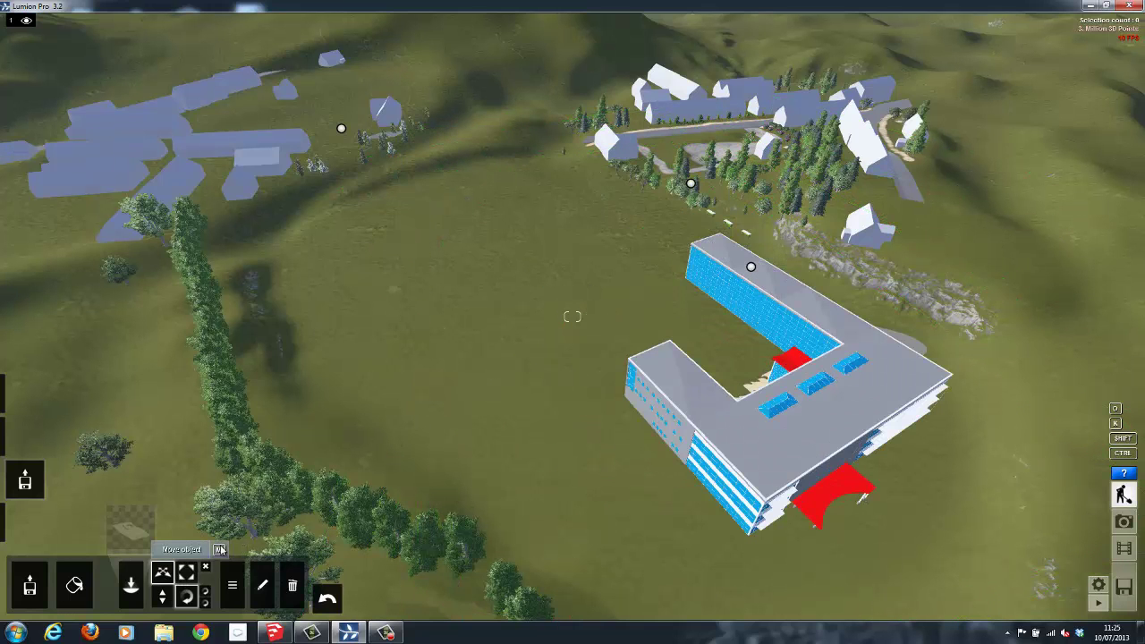
{"action": "left_click", "coordinate": [163, 574]}
{"action": "left_click_drag", "start_coordinate": [752, 269], "coordinate": [724, 299]}
{"action": "key", "text": "h"}
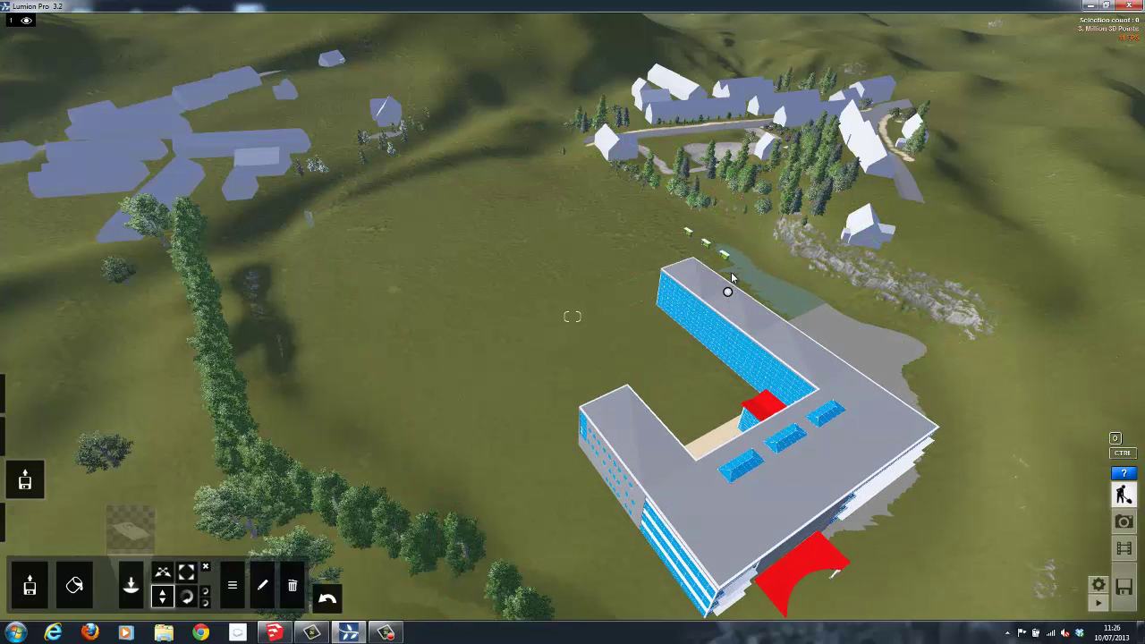
{"action": "left_click_drag", "start_coordinate": [727, 294], "coordinate": [734, 251]}
Fly from the site overview over the car park into the courtyard, centred on the entrance.
{"action": "key", "text": "s"}
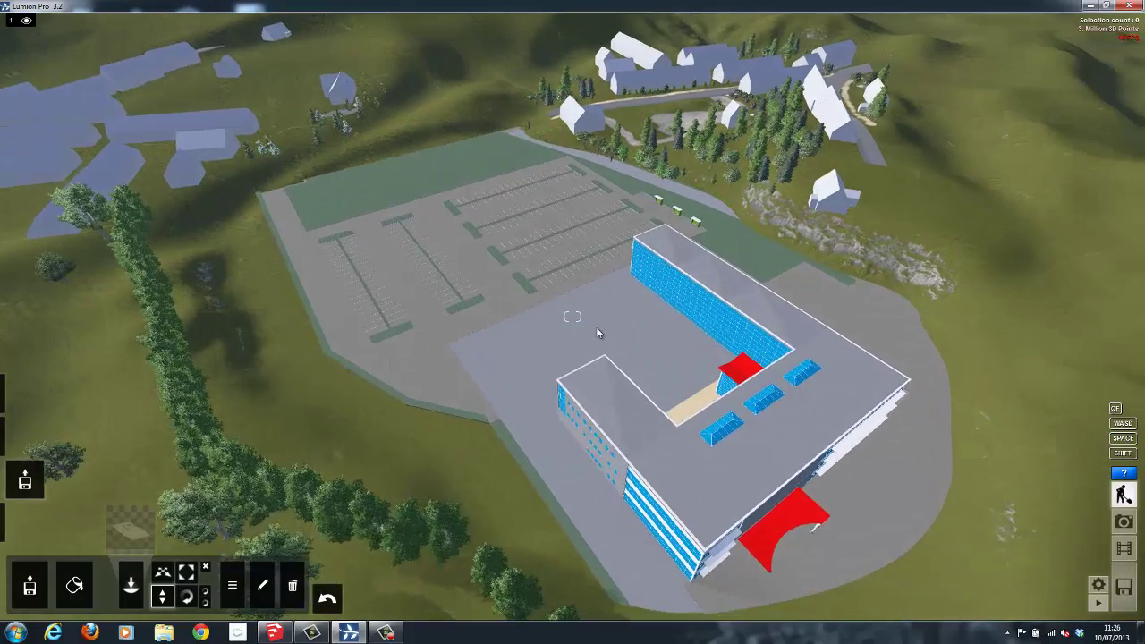
{"action": "key", "text": "w"}
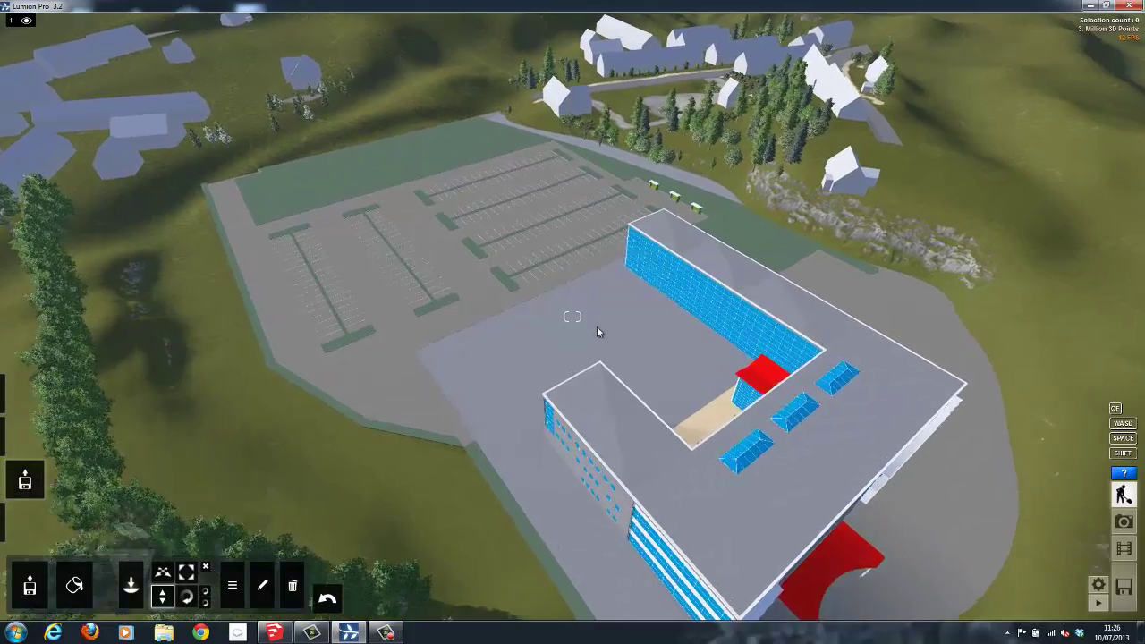
{"action": "key", "text": "w"}
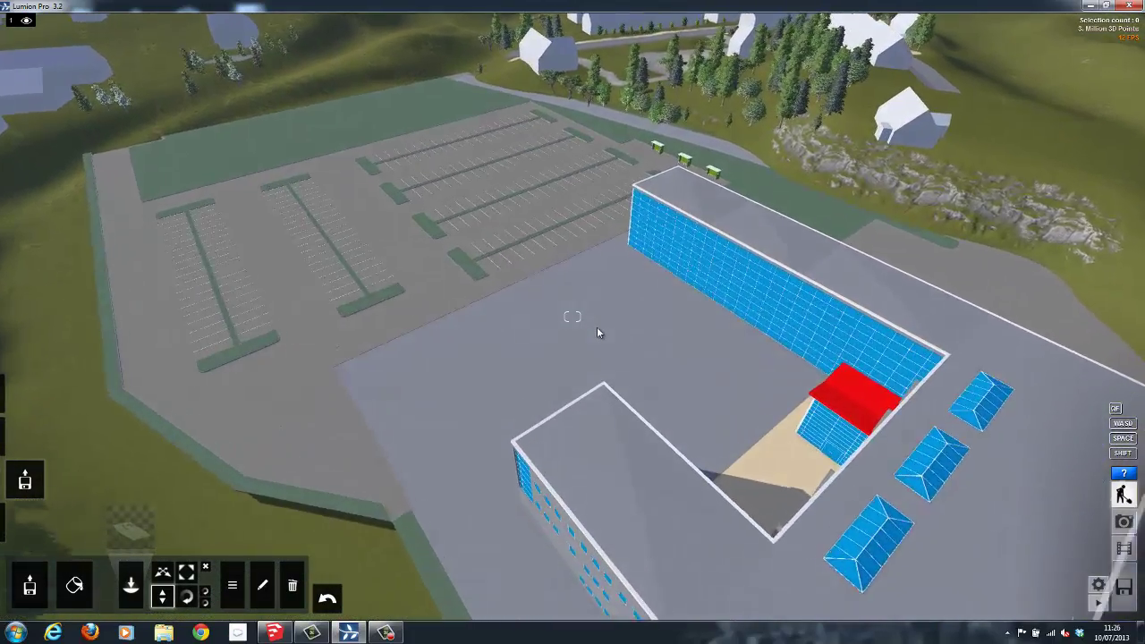
{"action": "key", "text": "w"}
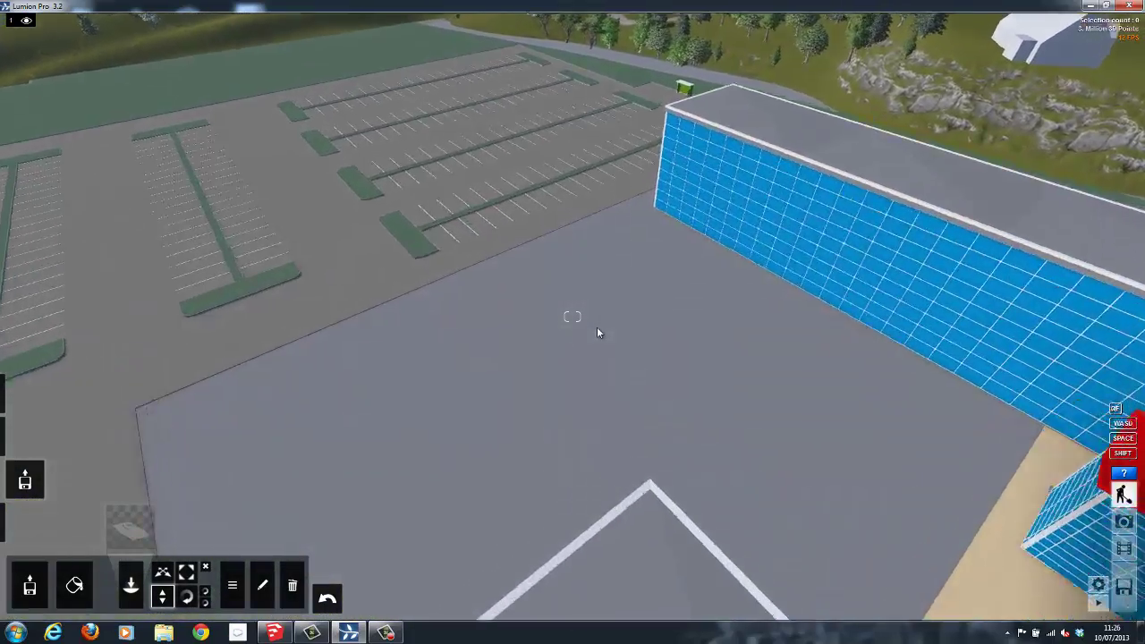
{"action": "key", "text": "w"}
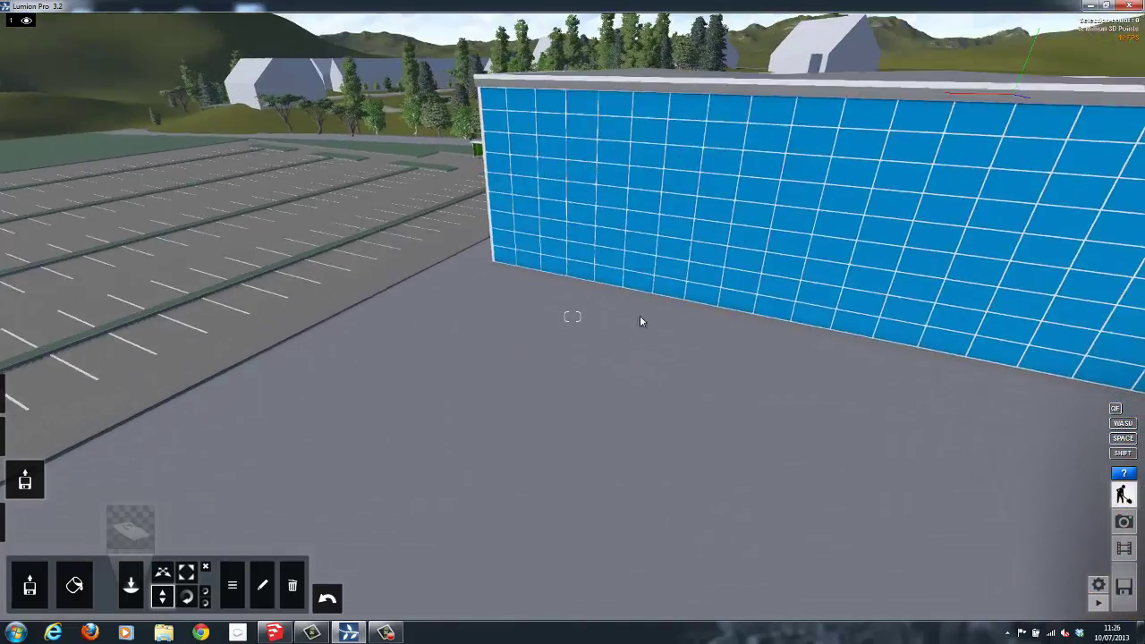
{"action": "key", "text": "s"}
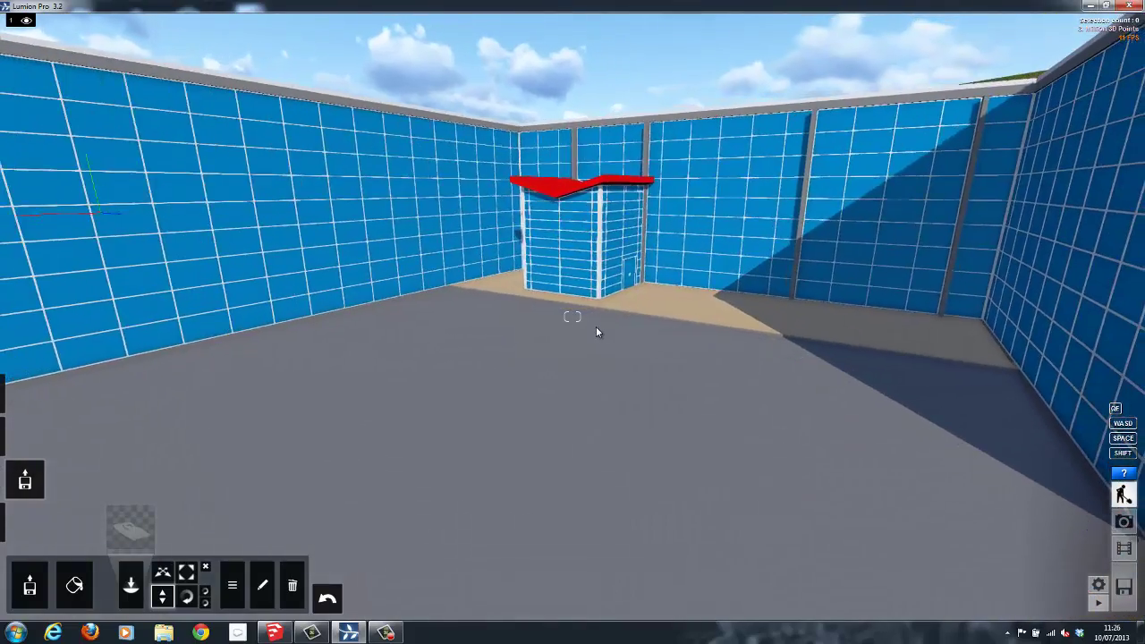
{"action": "key", "text": "a"}
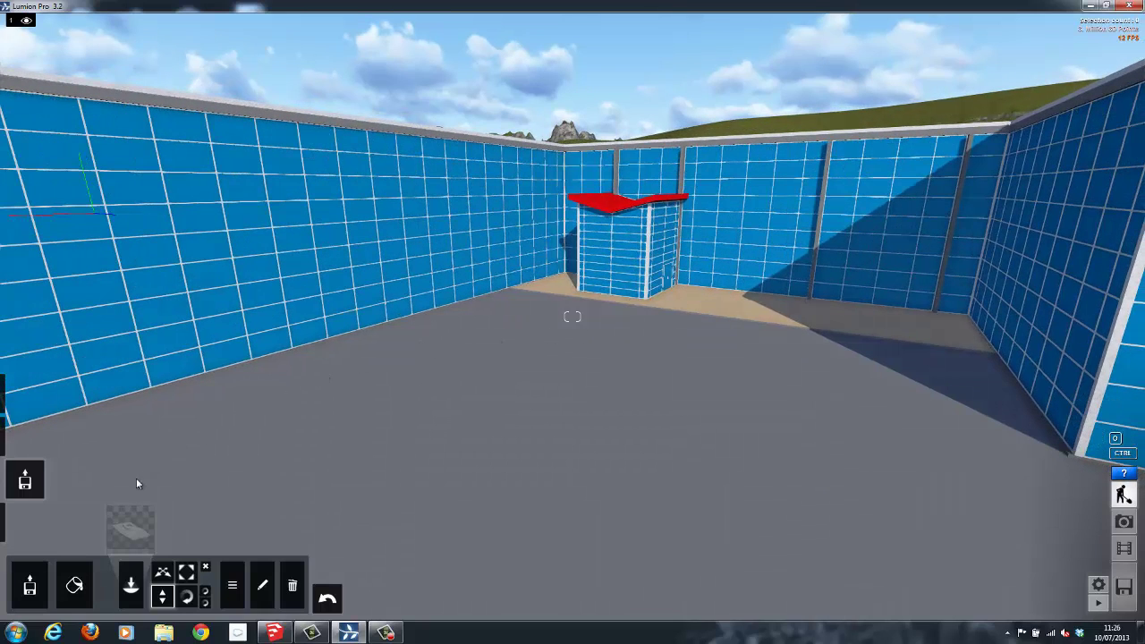
Give the school model's blue walls a Custom Glass material.
{"action": "left_click", "coordinate": [75, 585]}
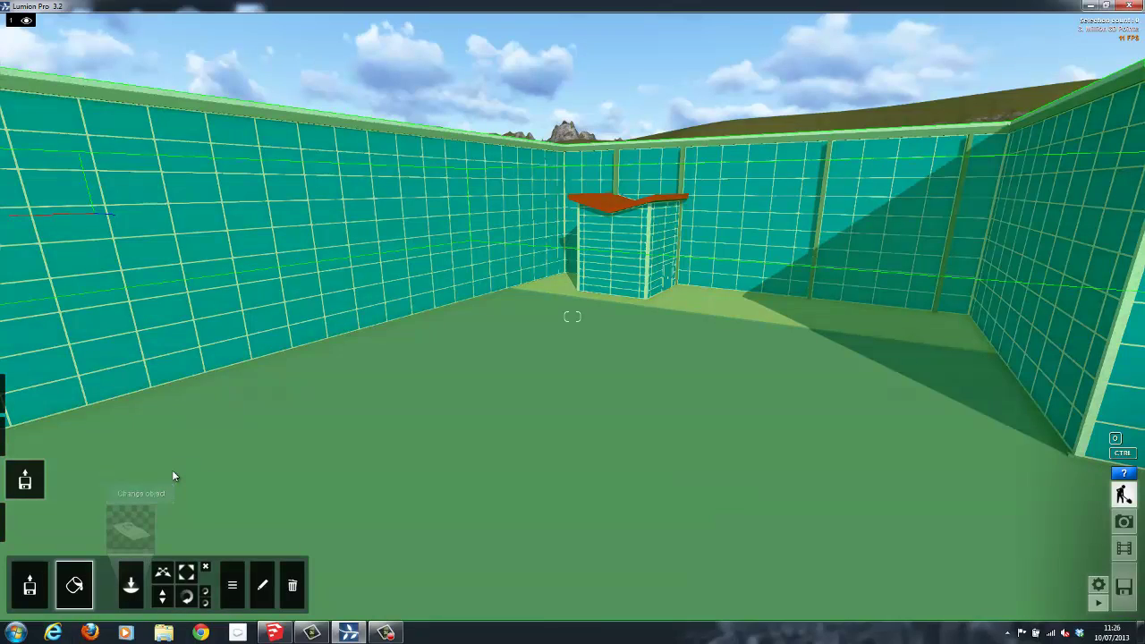
{"action": "left_click", "coordinate": [173, 471]}
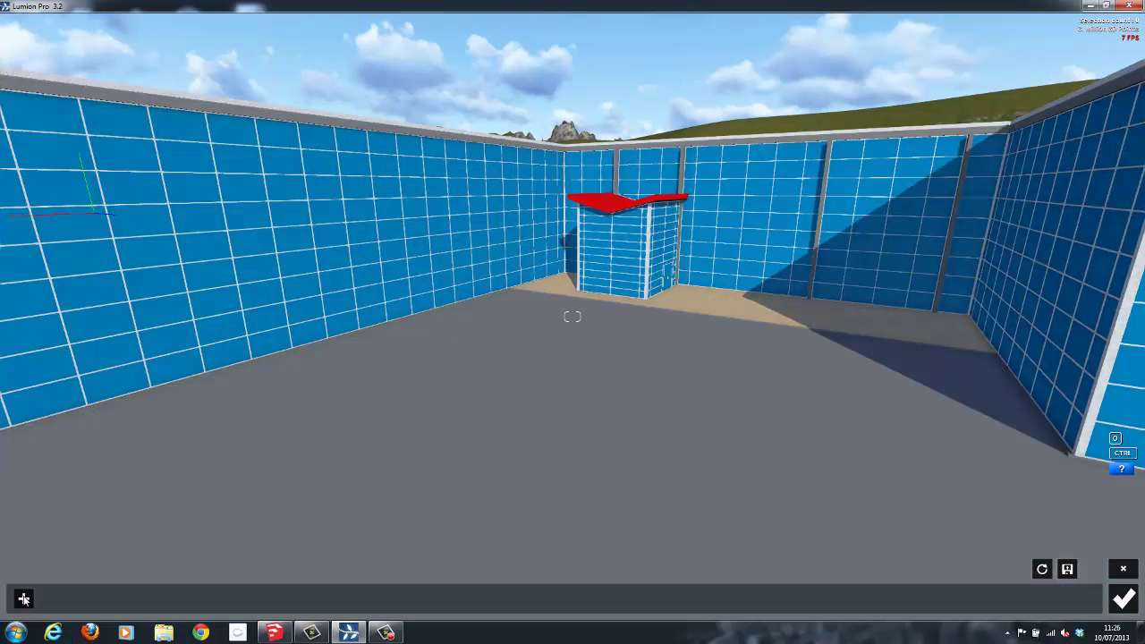
{"action": "left_click", "coordinate": [24, 598]}
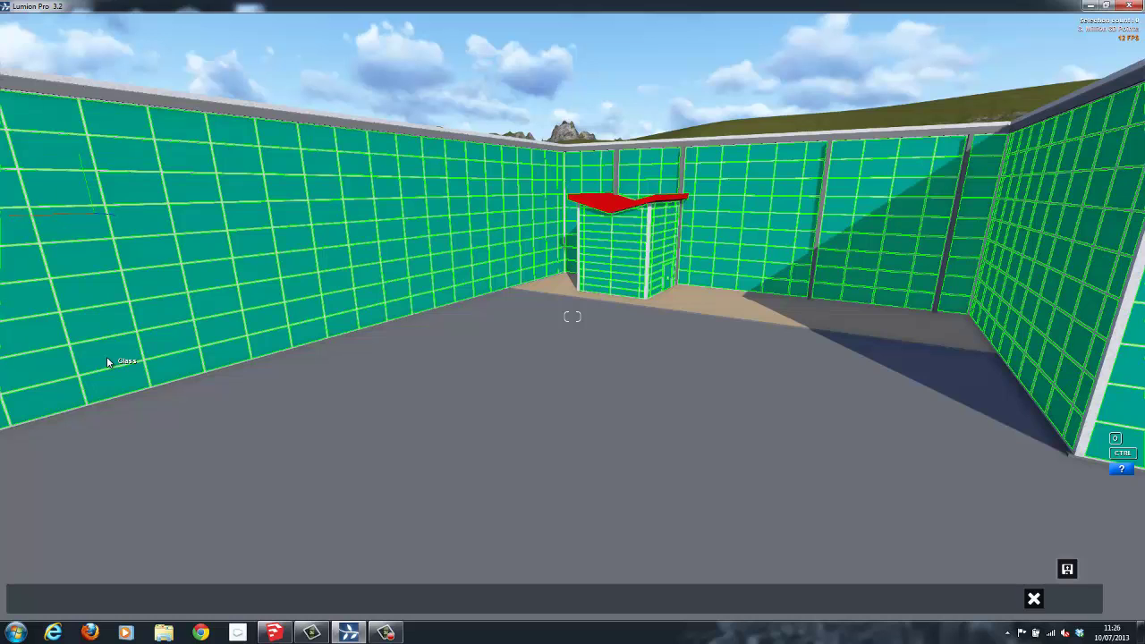
{"action": "left_click", "coordinate": [107, 362]}
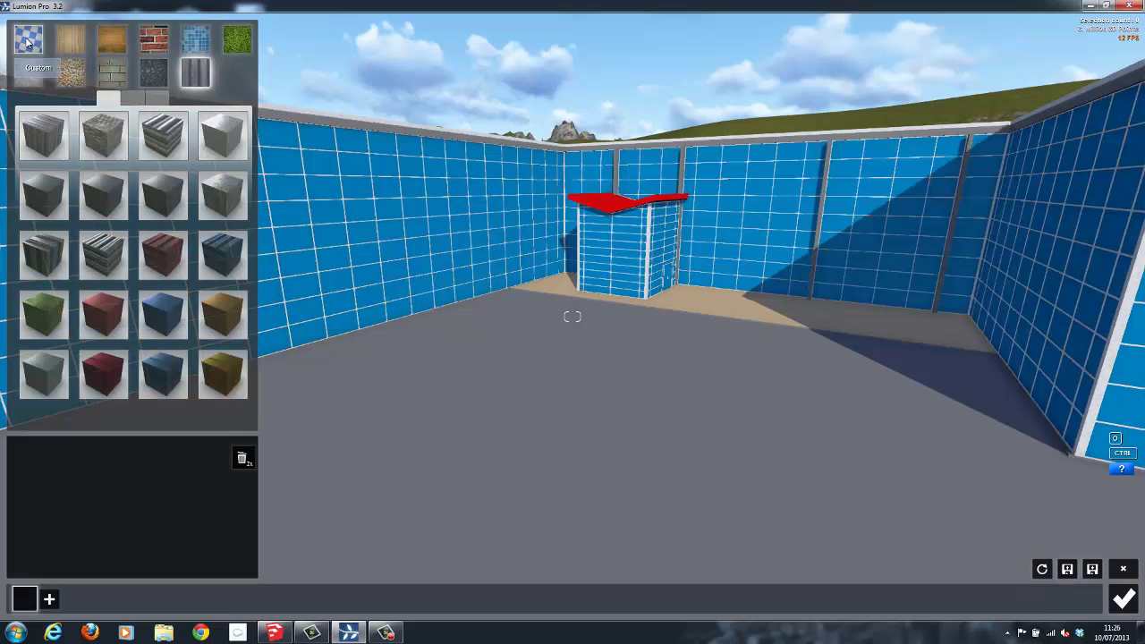
{"action": "left_click", "coordinate": [28, 41]}
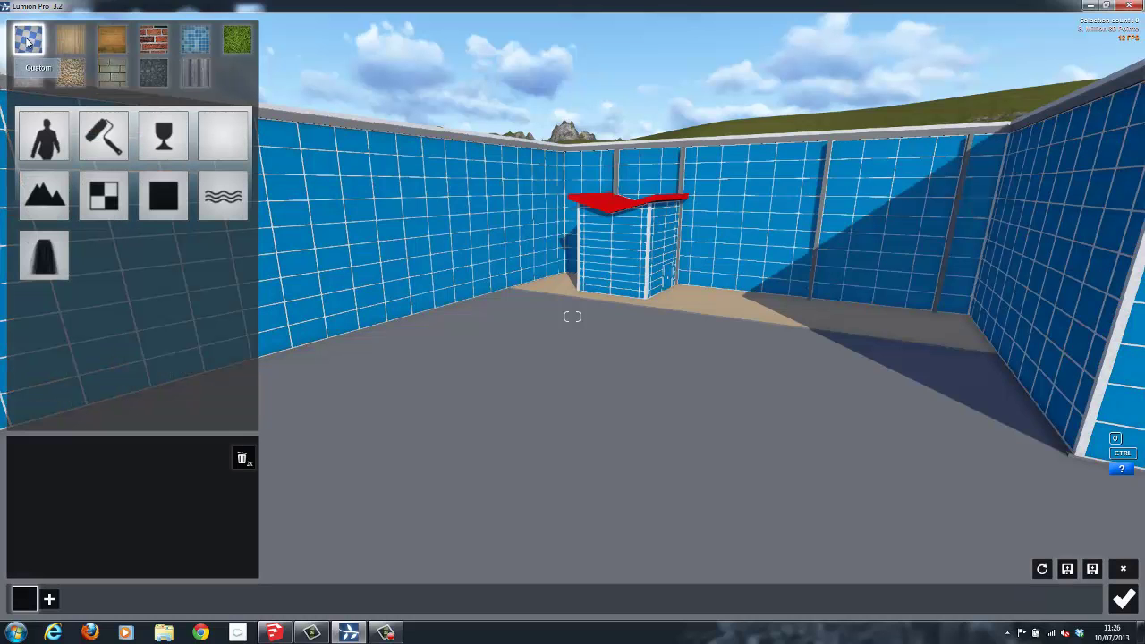
{"action": "left_click", "coordinate": [165, 136]}
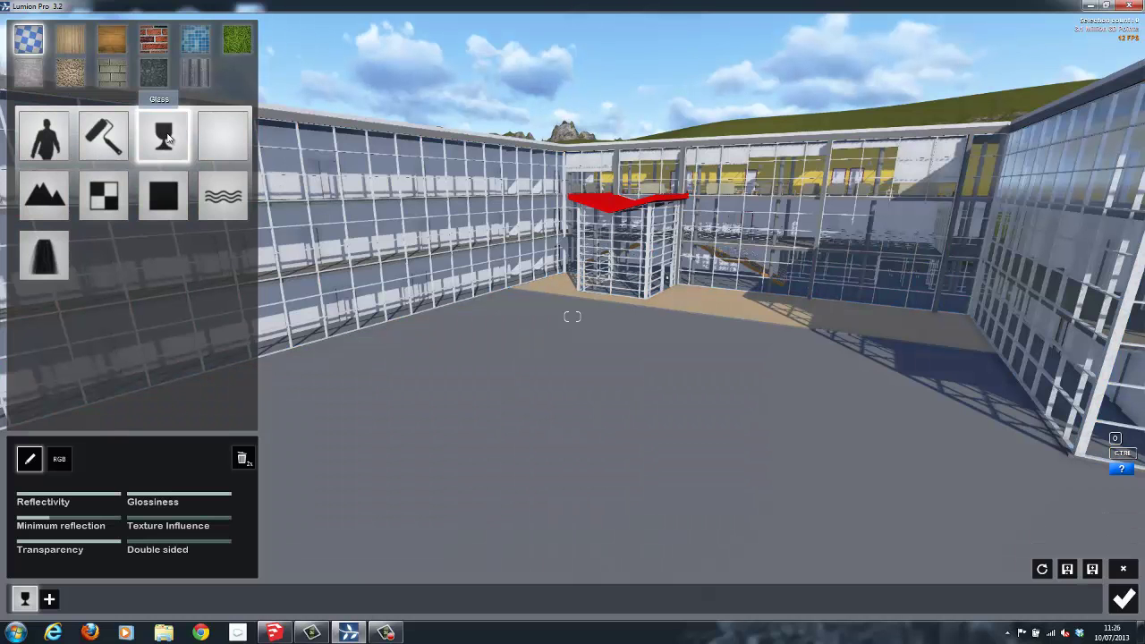
Give the red entrance canopy a dark metal finish.
{"action": "left_click", "coordinate": [51, 599]}
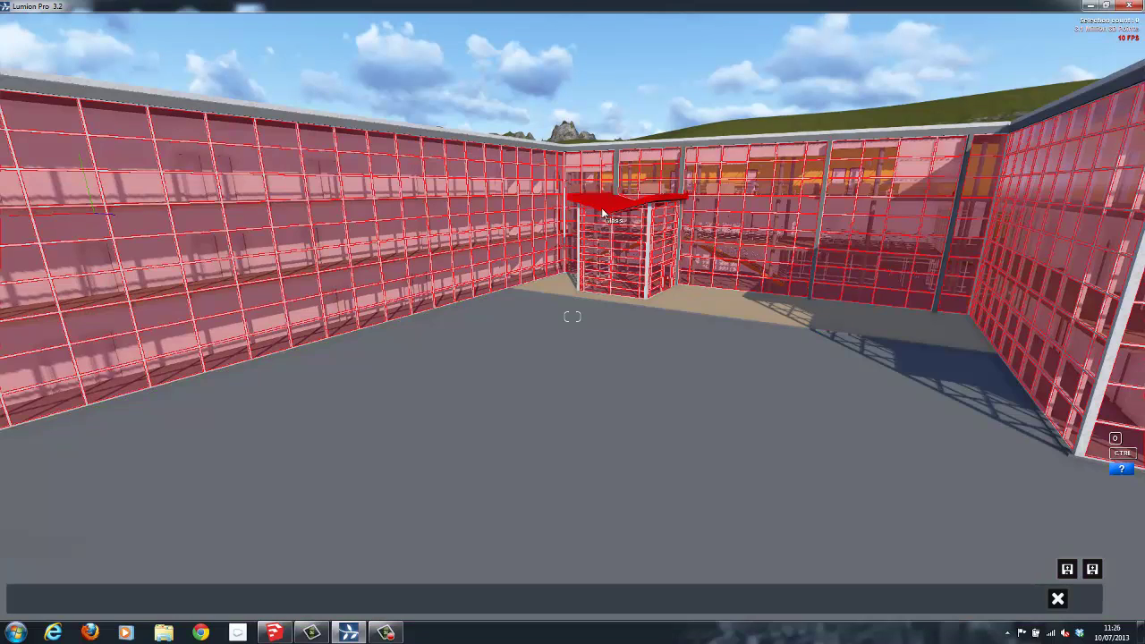
{"action": "left_click", "coordinate": [602, 211]}
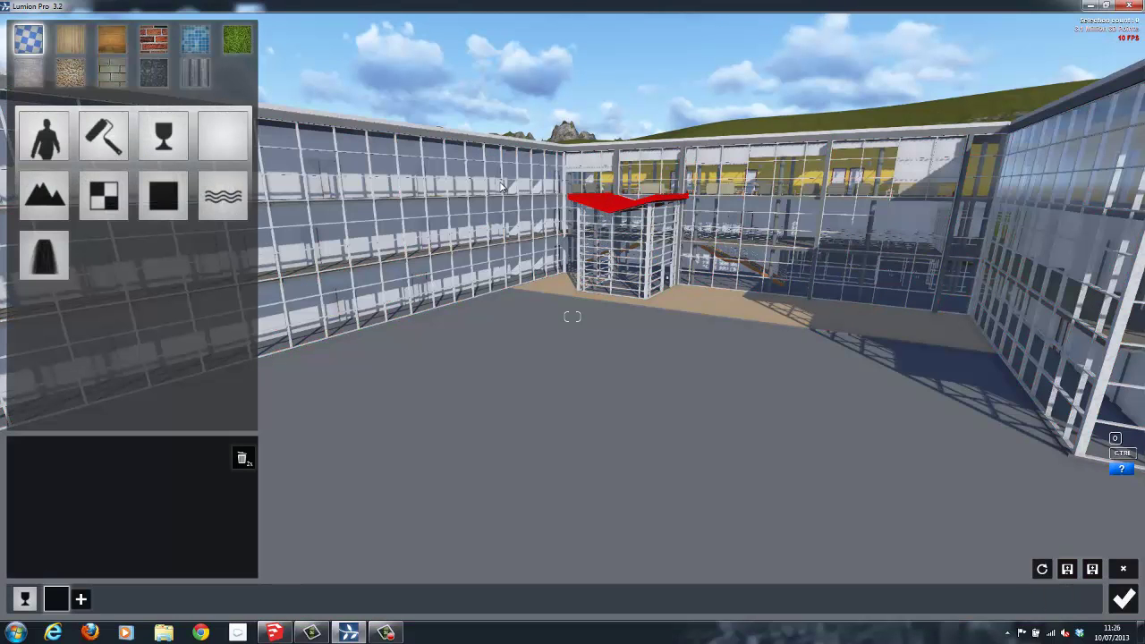
{"action": "left_click", "coordinate": [200, 71]}
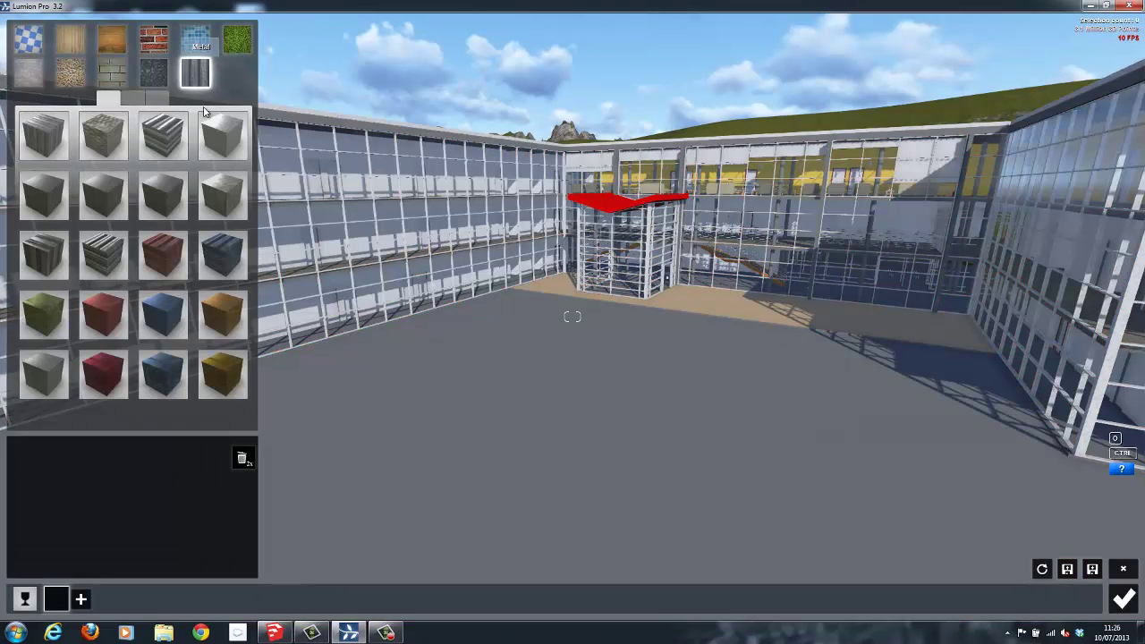
{"action": "left_click", "coordinate": [206, 143]}
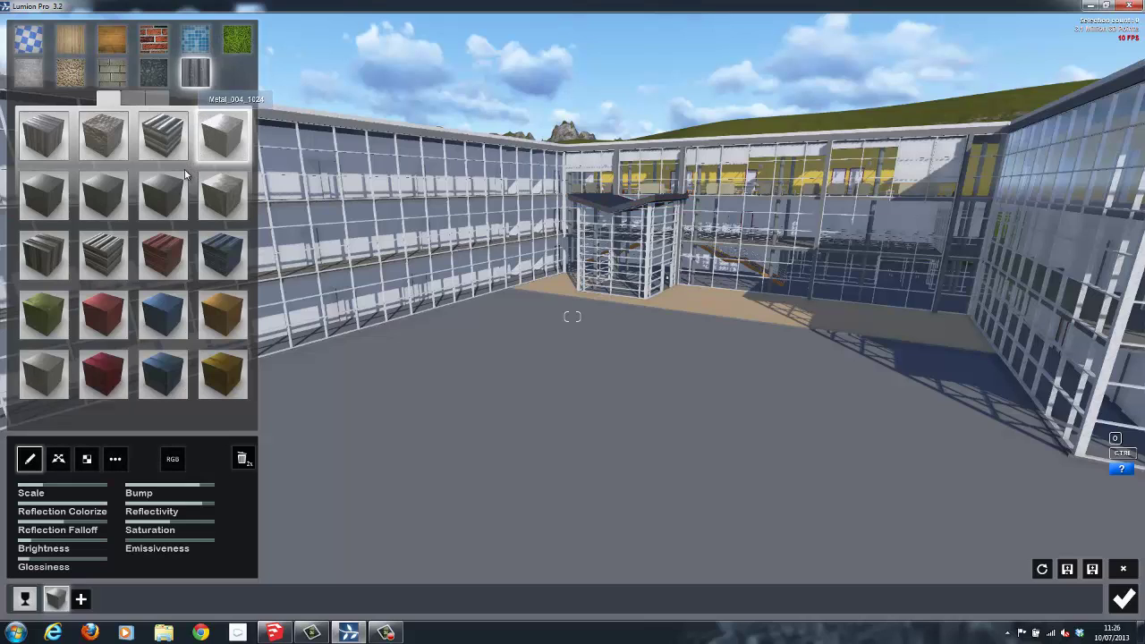
{"action": "left_click", "coordinate": [162, 190]}
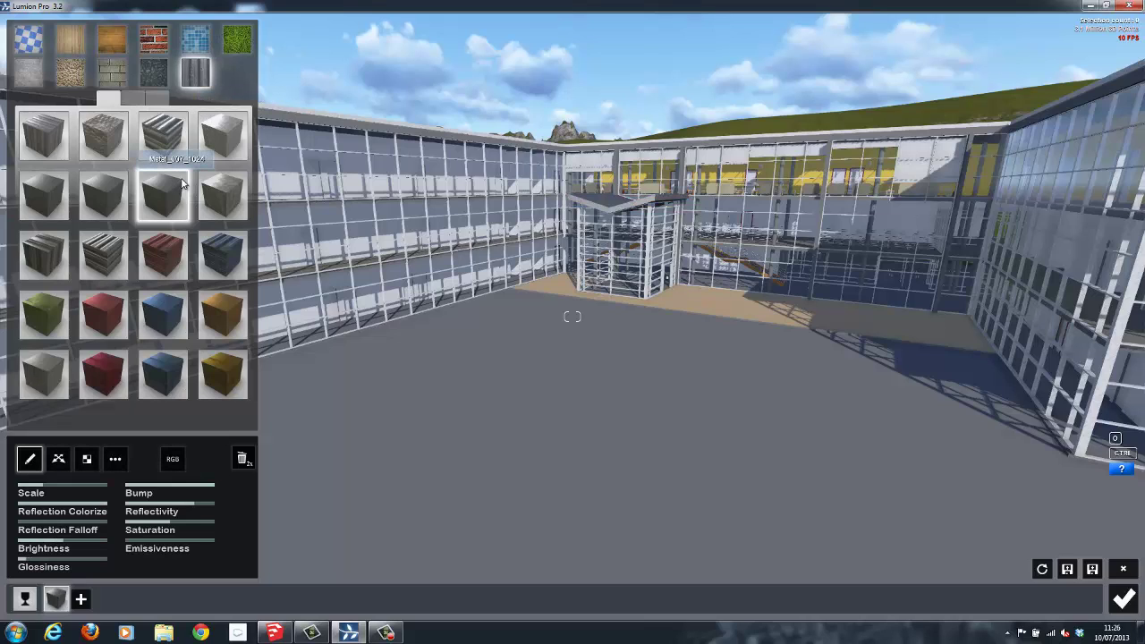
Apply a concrete material to the courtyard ground, trying darker and lighter variants.
{"action": "left_click", "coordinate": [81, 599]}
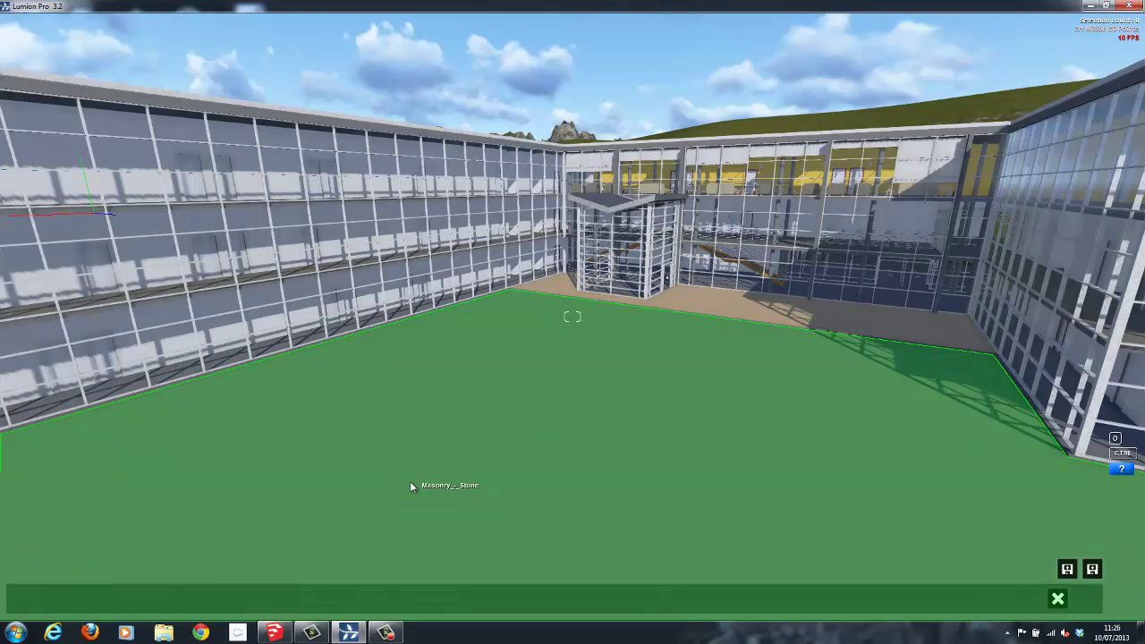
{"action": "left_click", "coordinate": [410, 481]}
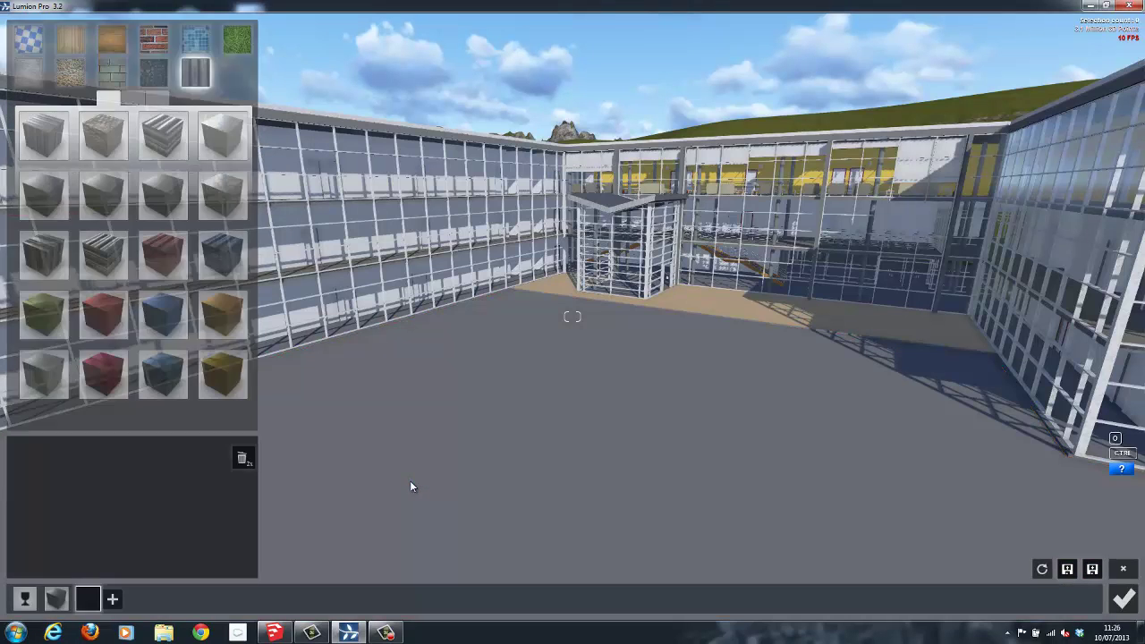
{"action": "left_click", "coordinate": [34, 78]}
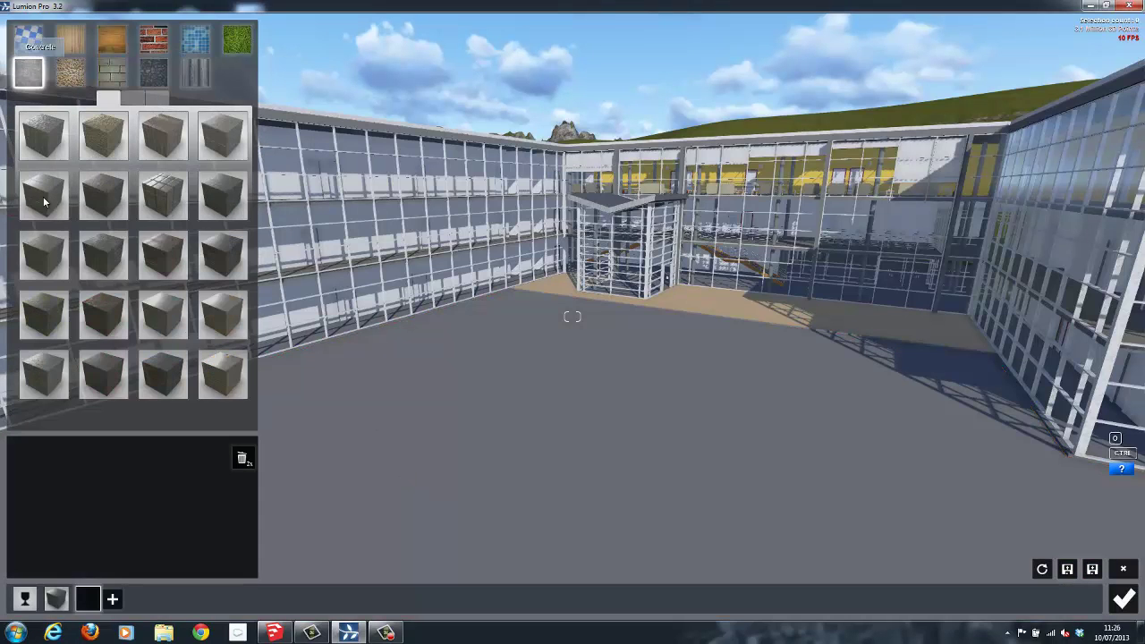
{"action": "left_click", "coordinate": [40, 310]}
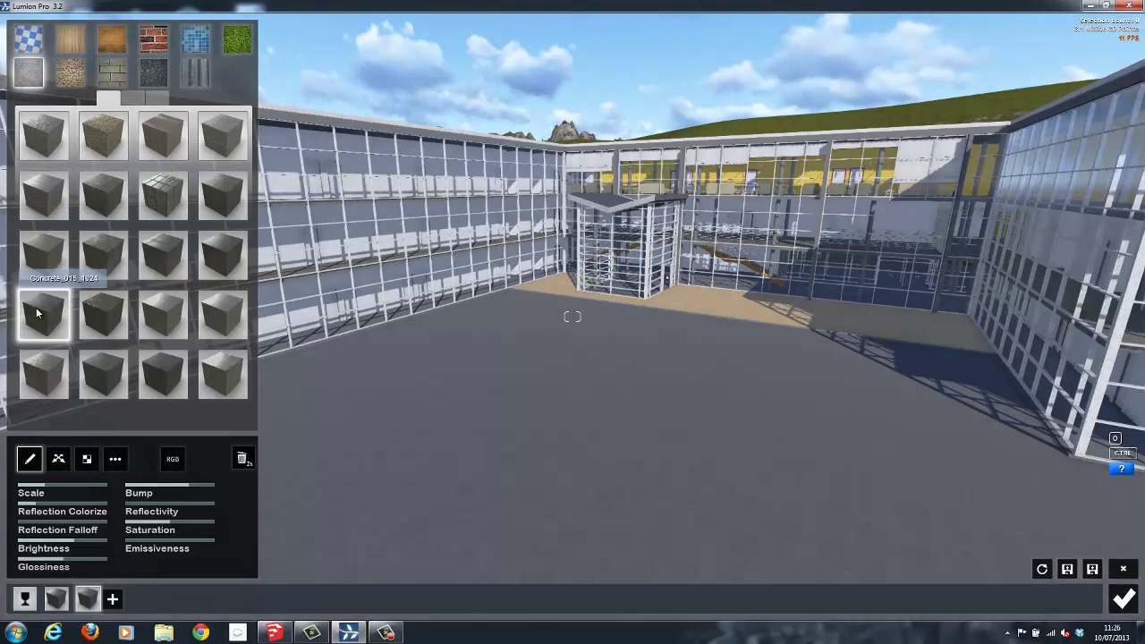
{"action": "left_click", "coordinate": [90, 314]}
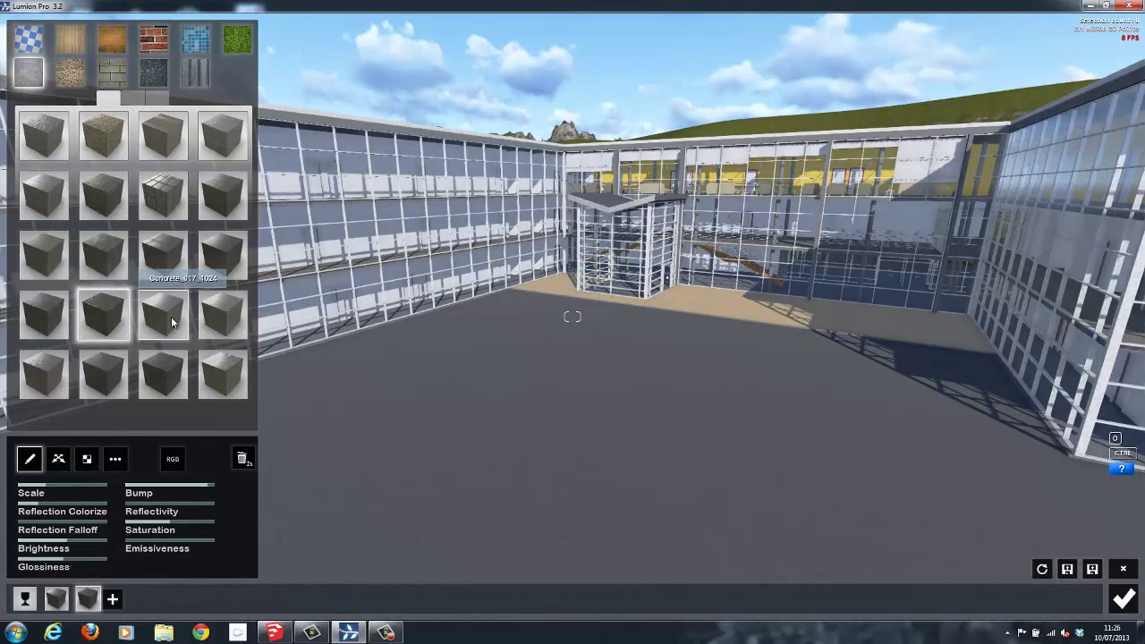
{"action": "left_click", "coordinate": [171, 316]}
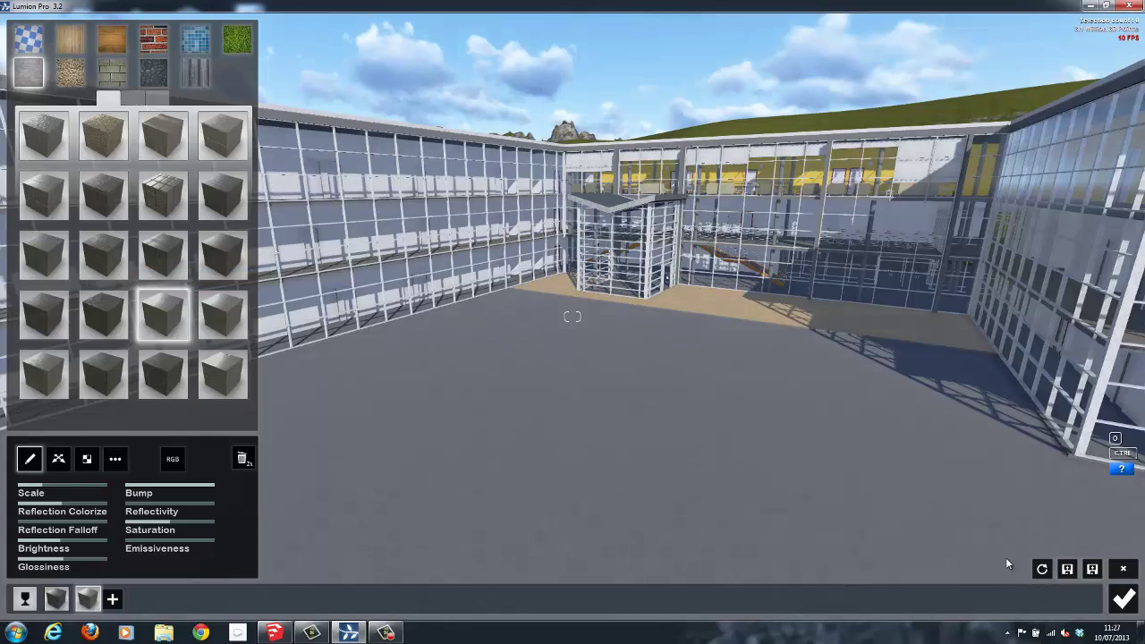
Confirm the material changes and open the Nature library on the Leaf-Medium trees.
{"action": "left_click", "coordinate": [1124, 599]}
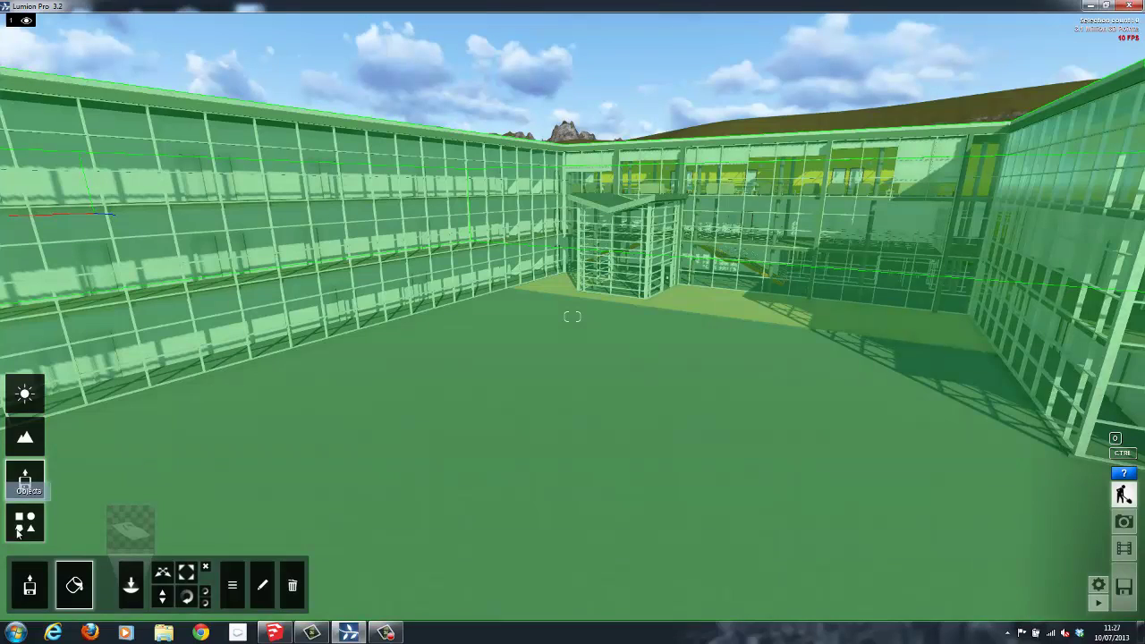
{"action": "left_click", "coordinate": [21, 528]}
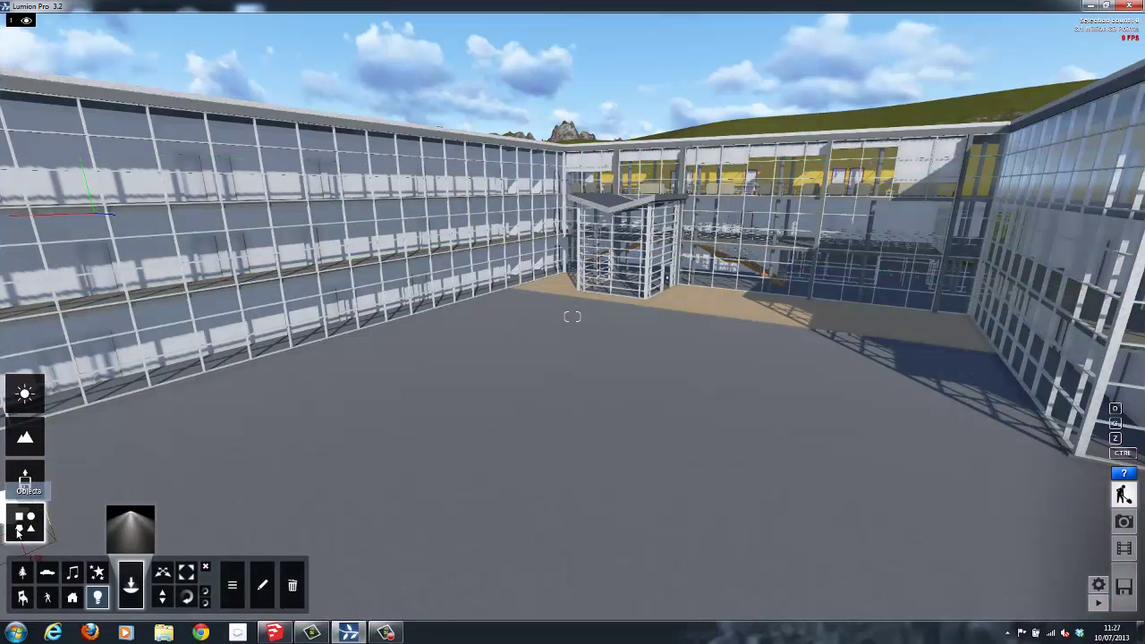
{"action": "left_click", "coordinate": [23, 575]}
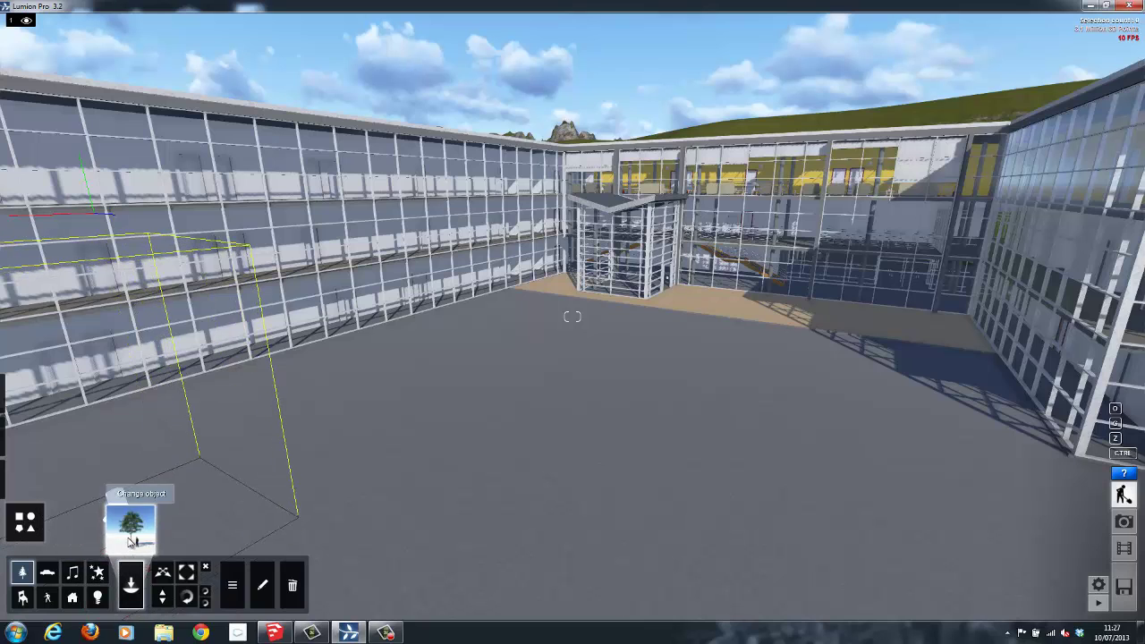
{"action": "left_click", "coordinate": [131, 530]}
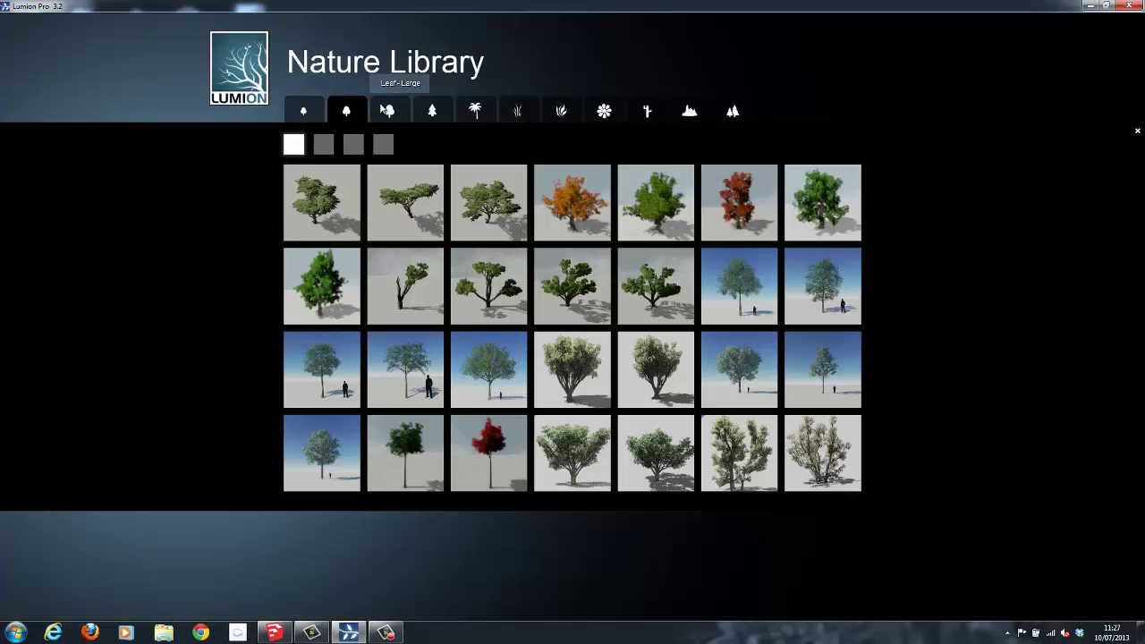
{"action": "left_click", "coordinate": [304, 111]}
{"action": "left_click", "coordinate": [346, 112]}
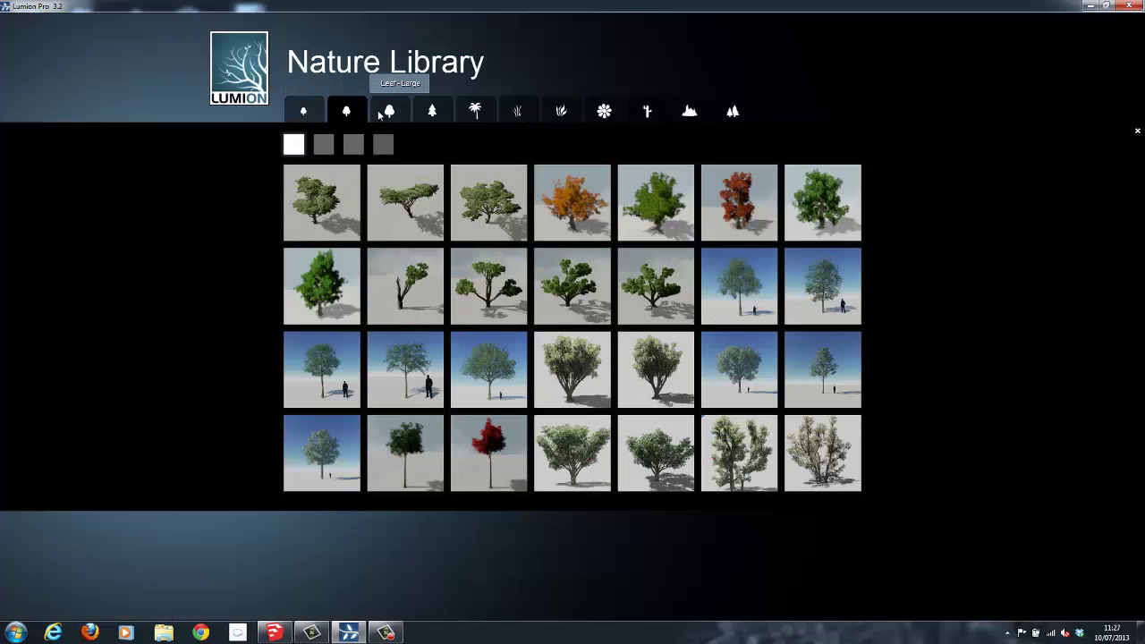
{"action": "left_click", "coordinate": [390, 112]}
{"action": "left_click", "coordinate": [435, 111]}
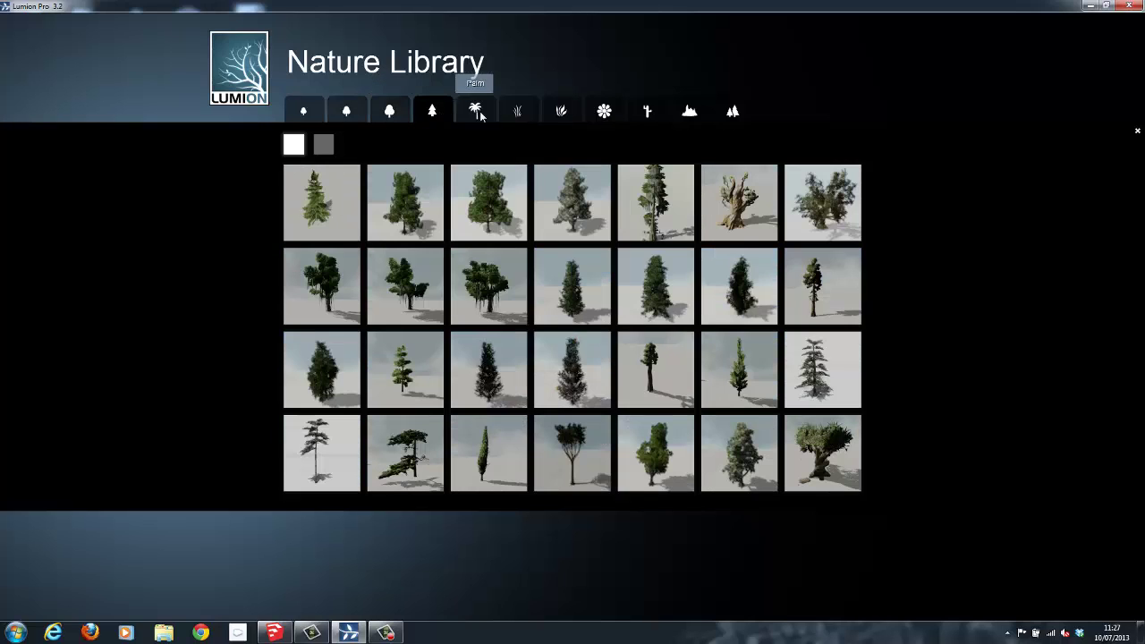
{"action": "left_click", "coordinate": [561, 111]}
{"action": "left_click", "coordinate": [604, 112]}
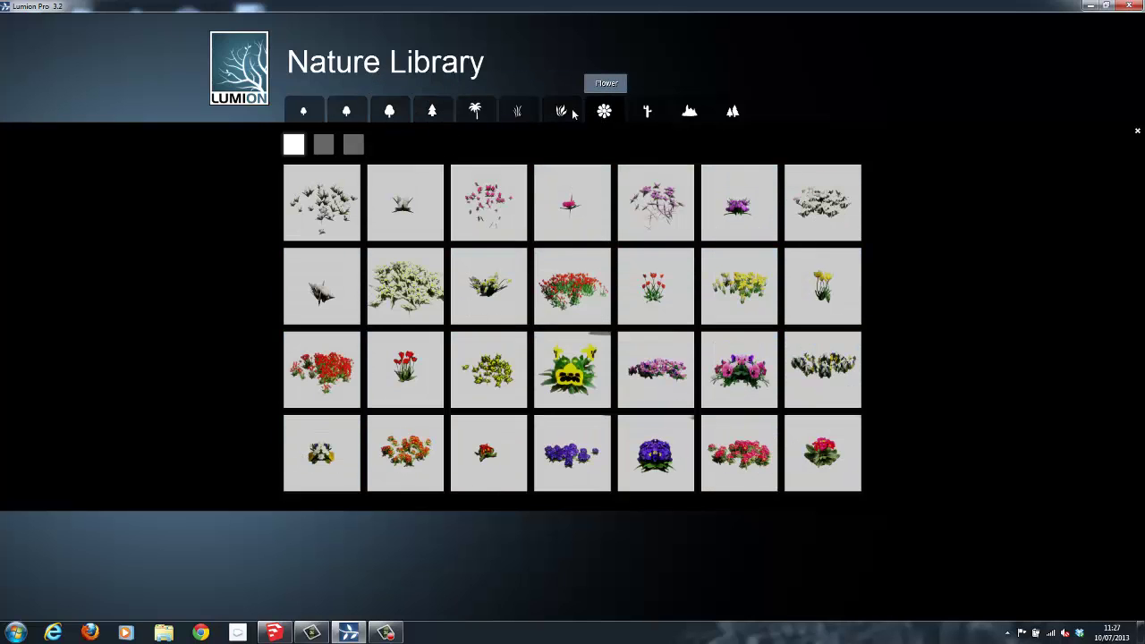
{"action": "left_click", "coordinate": [304, 112]}
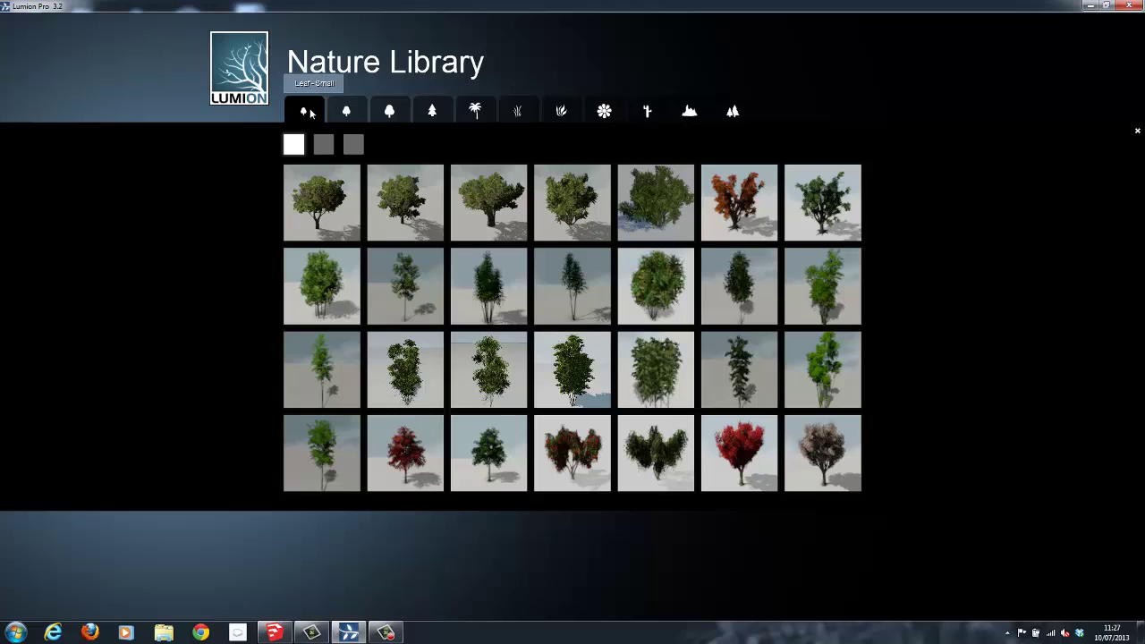
{"action": "left_click", "coordinate": [346, 111]}
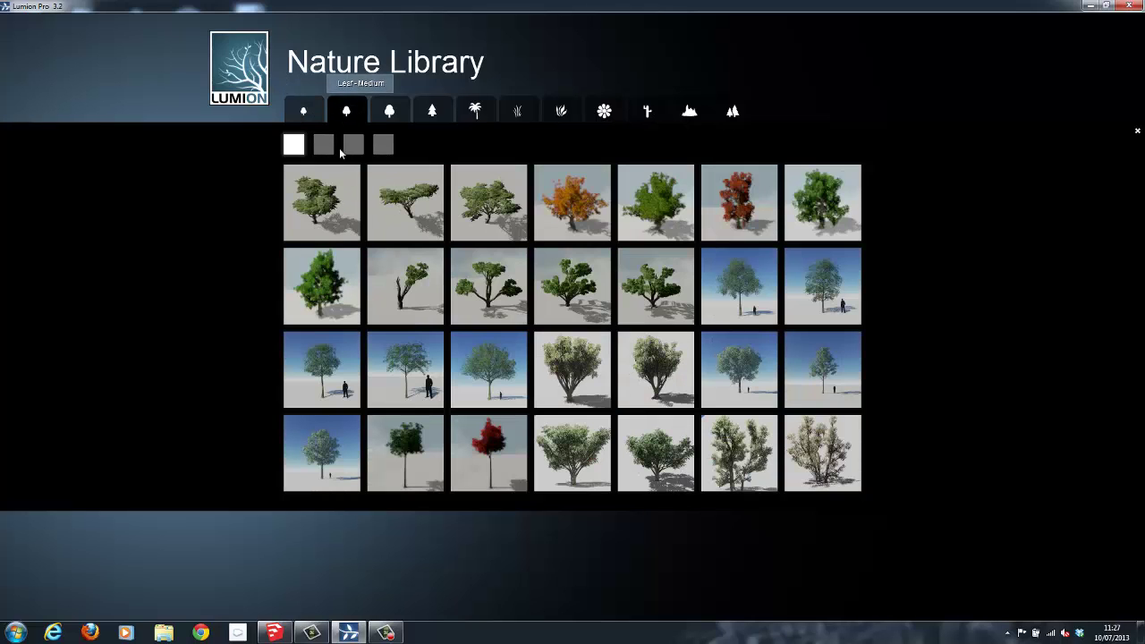
Plant two BigLeaf_Maple2 trees and two of another medium-leaf tree in the courtyard.
{"action": "left_click", "coordinate": [321, 370]}
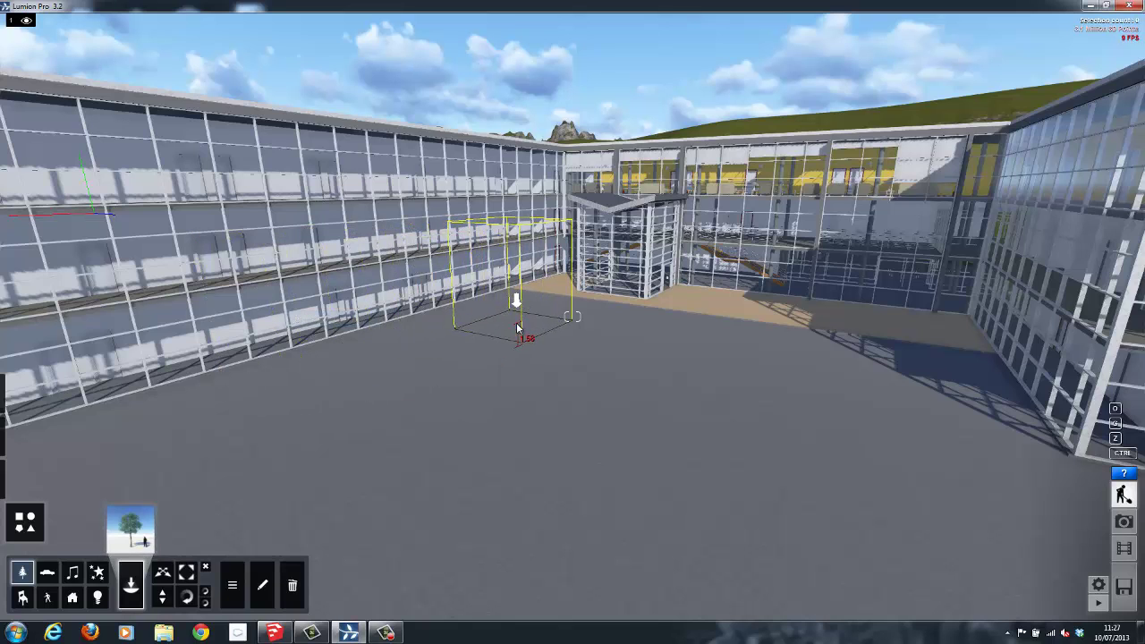
{"action": "left_click", "coordinate": [418, 368]}
{"action": "left_click", "coordinate": [259, 420]}
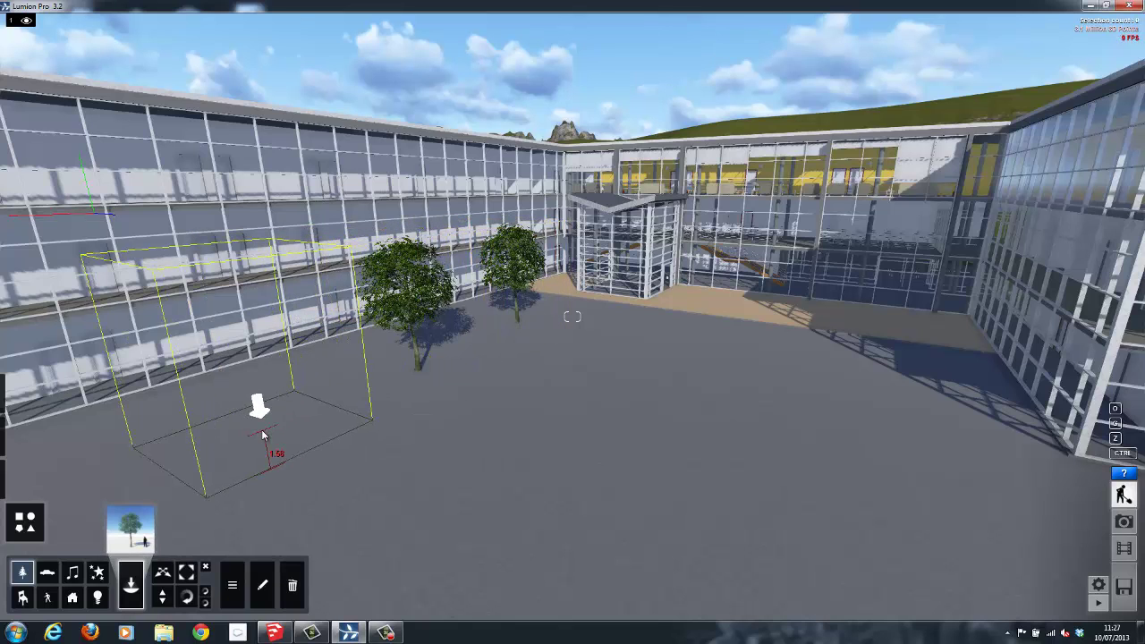
{"action": "left_click", "coordinate": [133, 535]}
{"action": "left_click", "coordinate": [353, 144]}
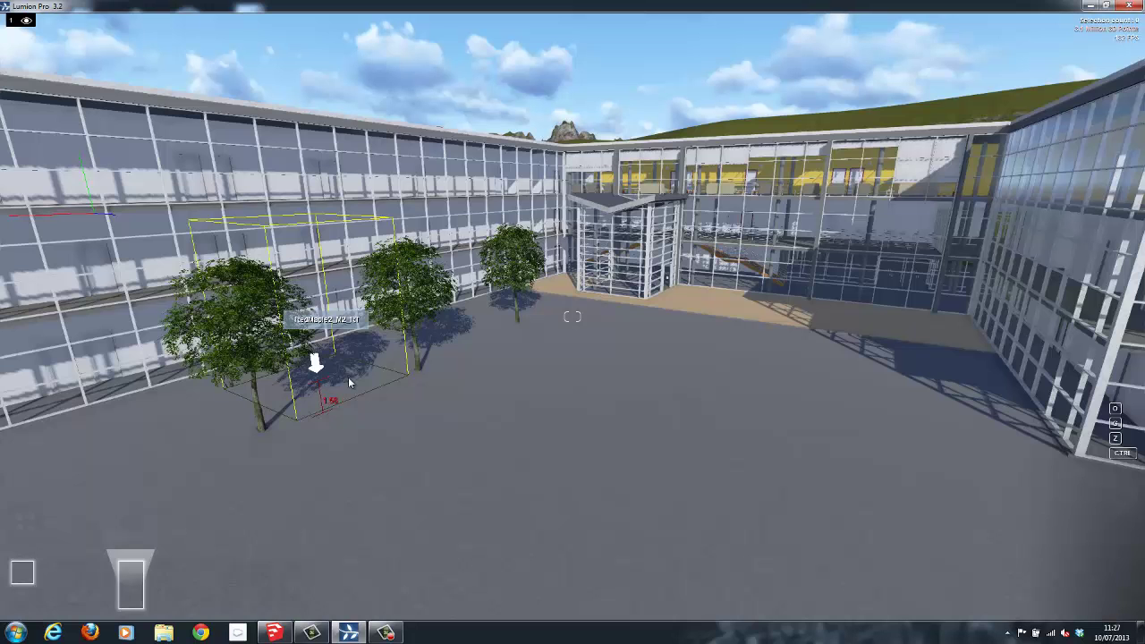
{"action": "left_click", "coordinate": [344, 374]}
{"action": "left_click", "coordinate": [642, 356]}
{"action": "left_click", "coordinate": [541, 409]}
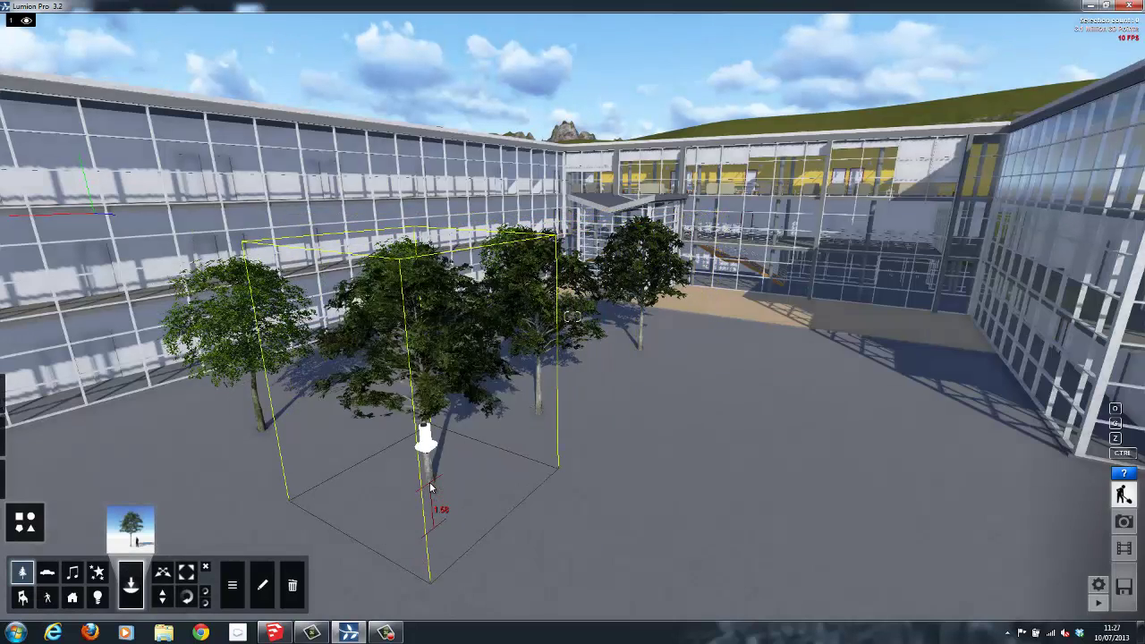
Walk the camera through the courtyard and switch the object type to People.
{"action": "key", "text": "w"}
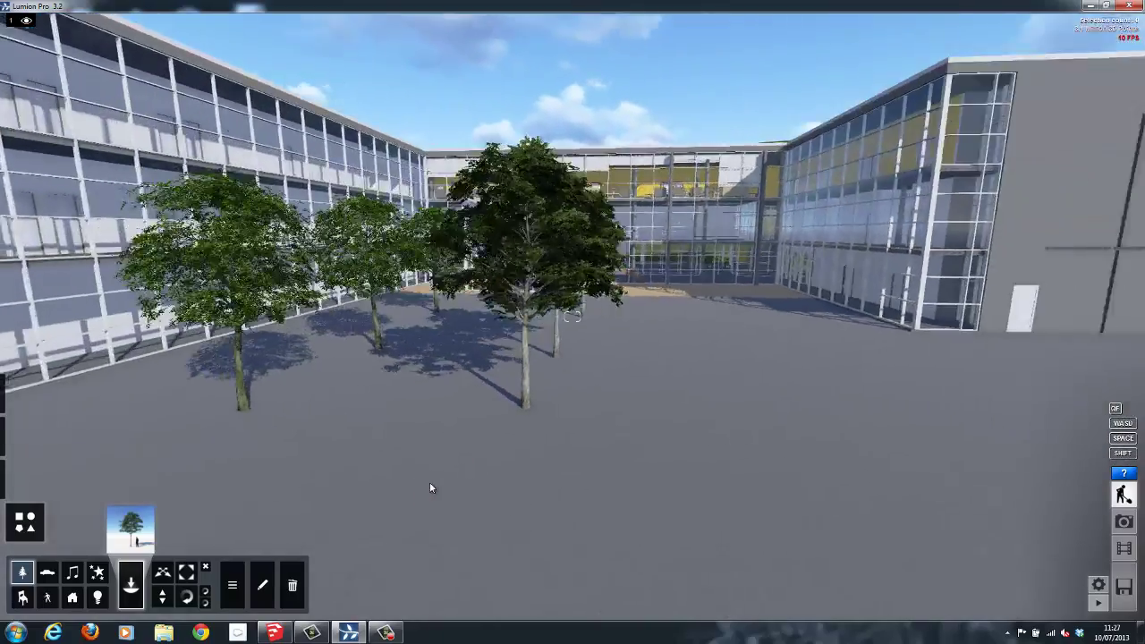
{"action": "key", "text": "a"}
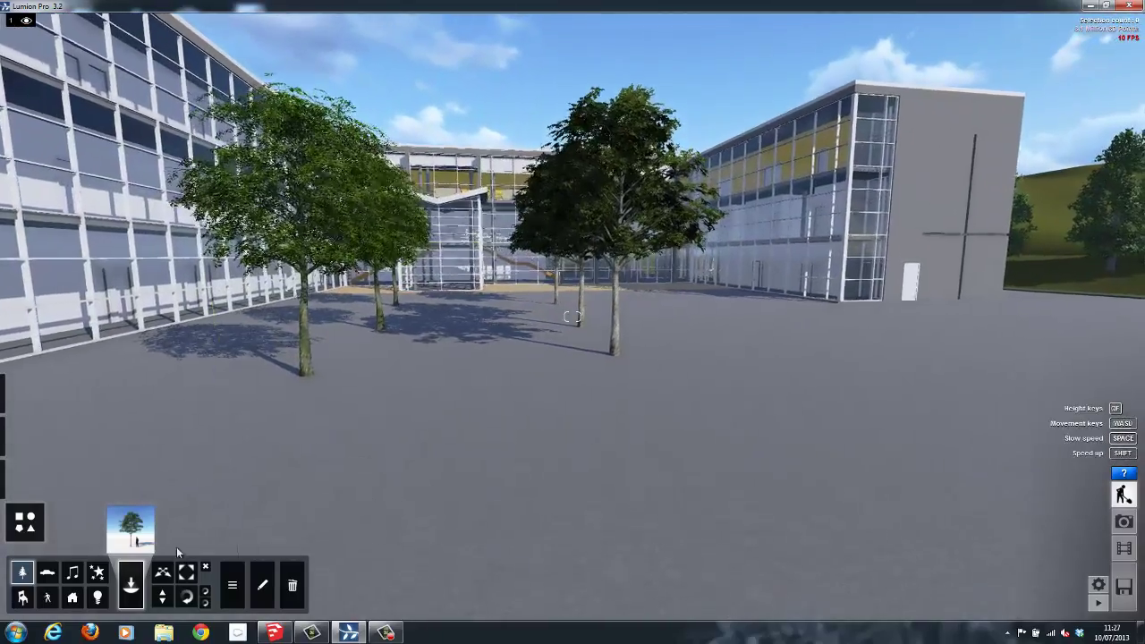
{"action": "left_click", "coordinate": [47, 597]}
Place a Men-3D man in a black suit in the courtyard.
{"action": "left_click", "coordinate": [131, 528]}
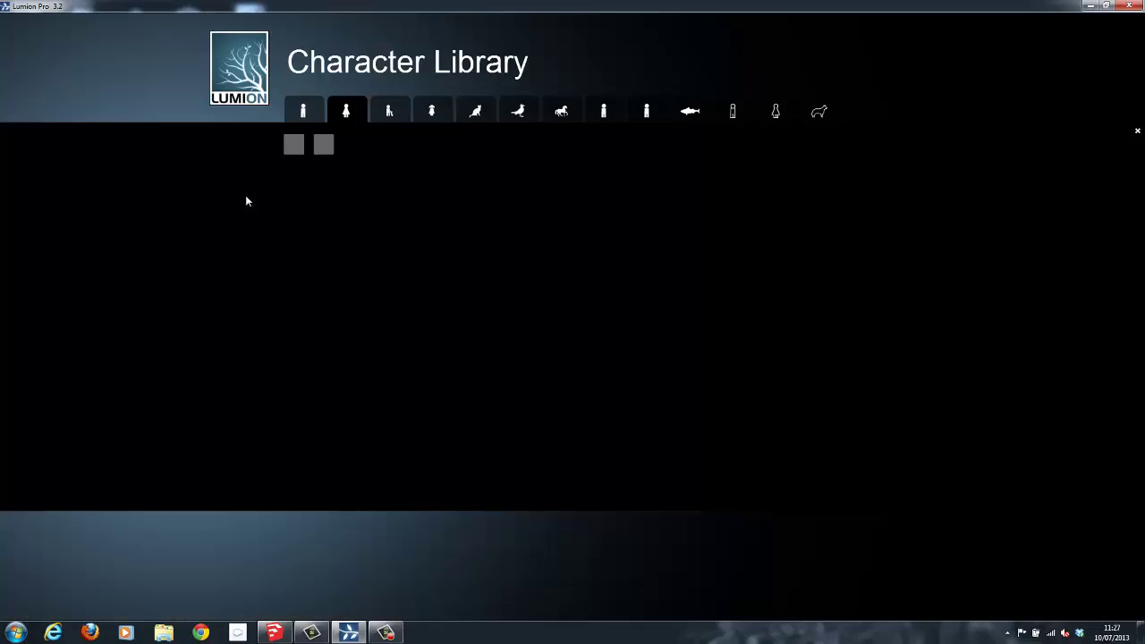
{"action": "left_click", "coordinate": [333, 113]}
{"action": "left_click", "coordinate": [397, 111]}
{"action": "left_click", "coordinate": [304, 112]}
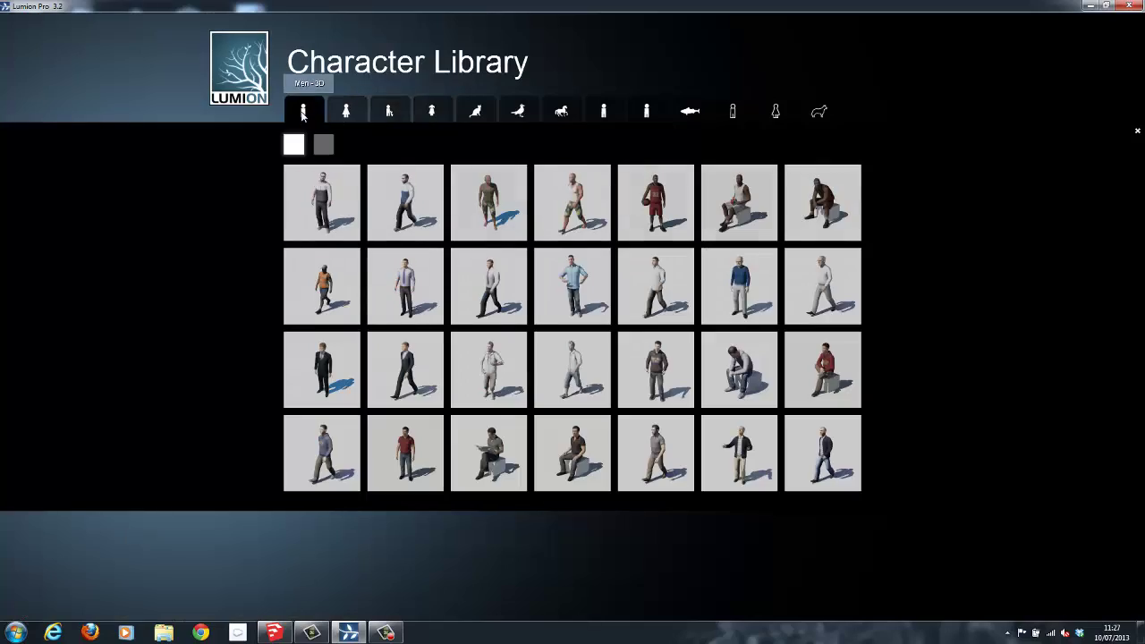
{"action": "left_click", "coordinate": [304, 333]}
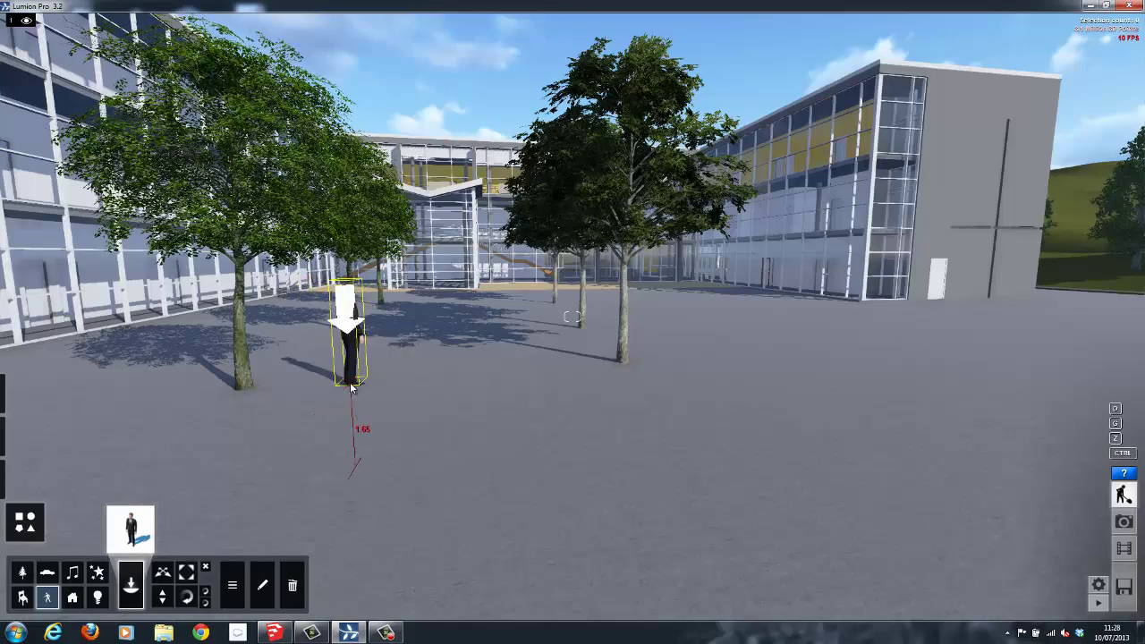
{"action": "left_click", "coordinate": [351, 383]}
Place a Women-3D woman beside the man and select him to reposition.
{"action": "left_click", "coordinate": [131, 537]}
{"action": "left_click", "coordinate": [343, 109]}
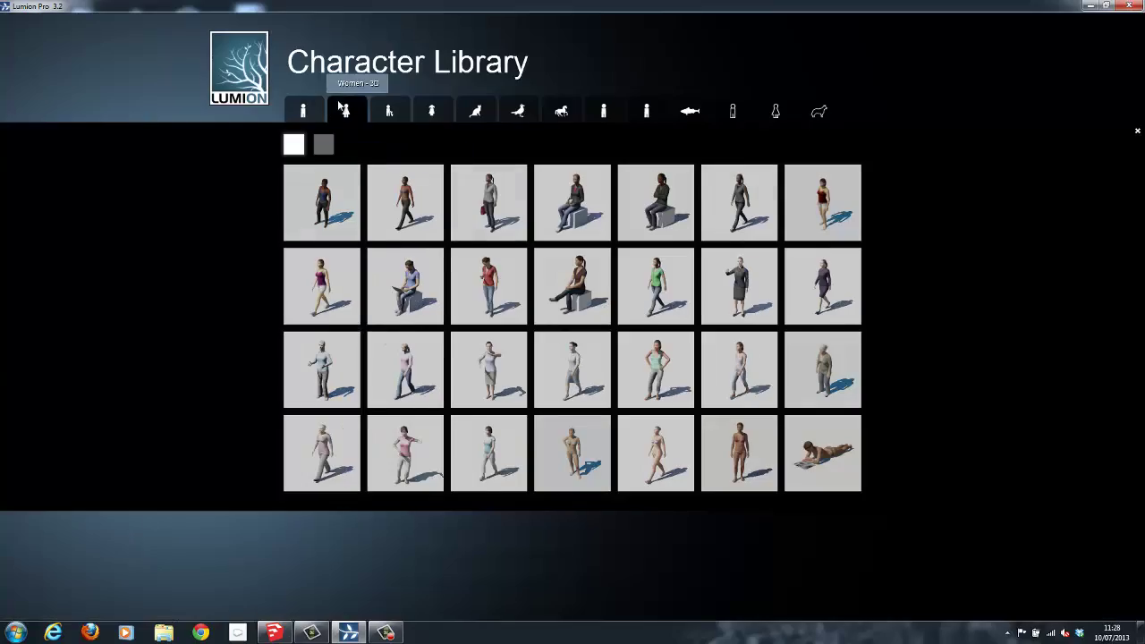
{"action": "left_click", "coordinate": [625, 232]}
{"action": "left_click", "coordinate": [397, 385]}
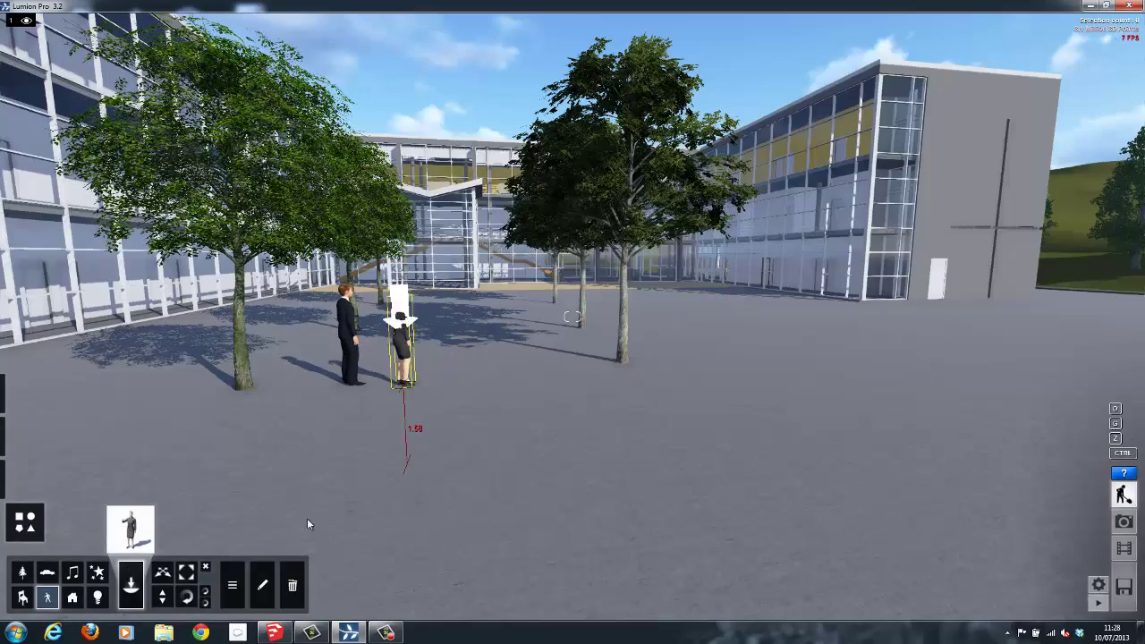
{"action": "key", "text": "m"}
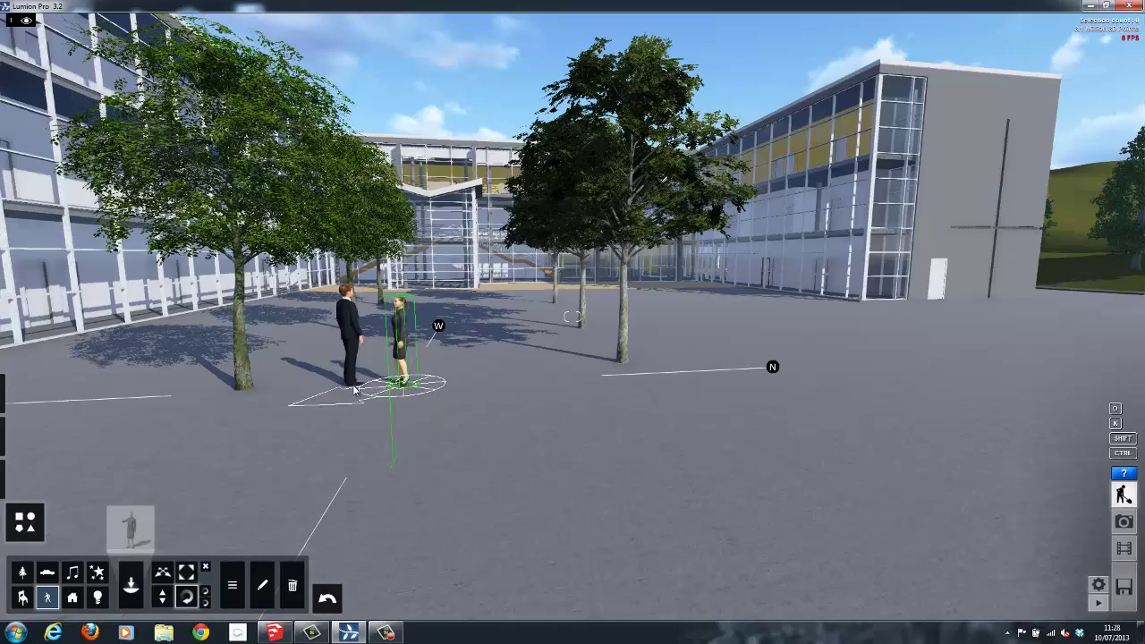
{"action": "left_click", "coordinate": [351, 384]}
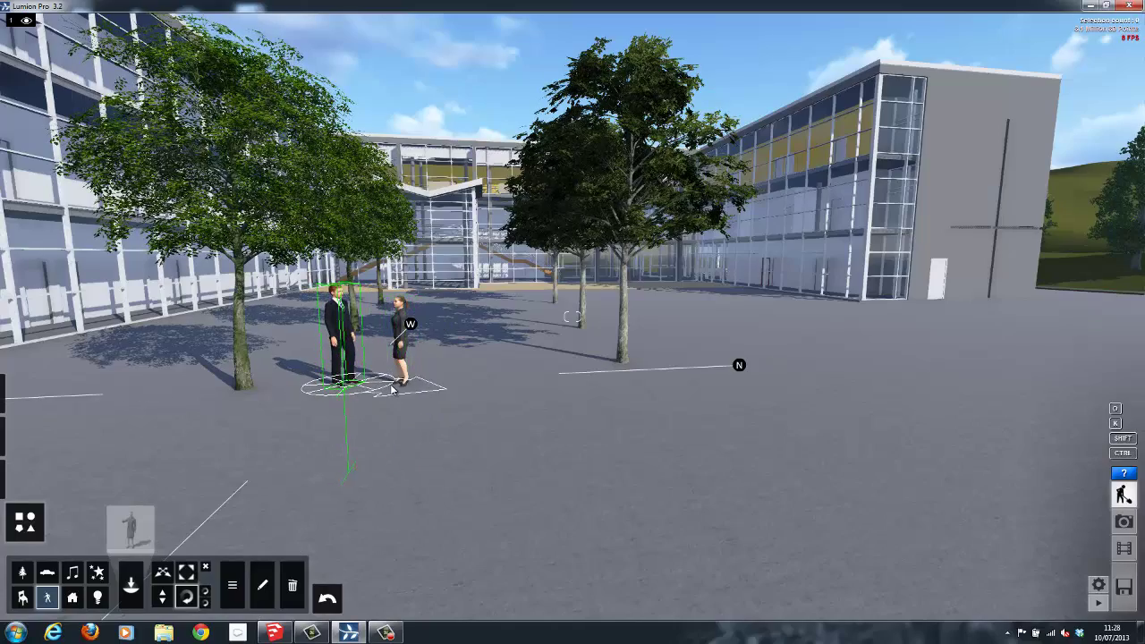
Add a walking woman on the right side of the courtyard.
{"action": "left_click", "coordinate": [139, 549]}
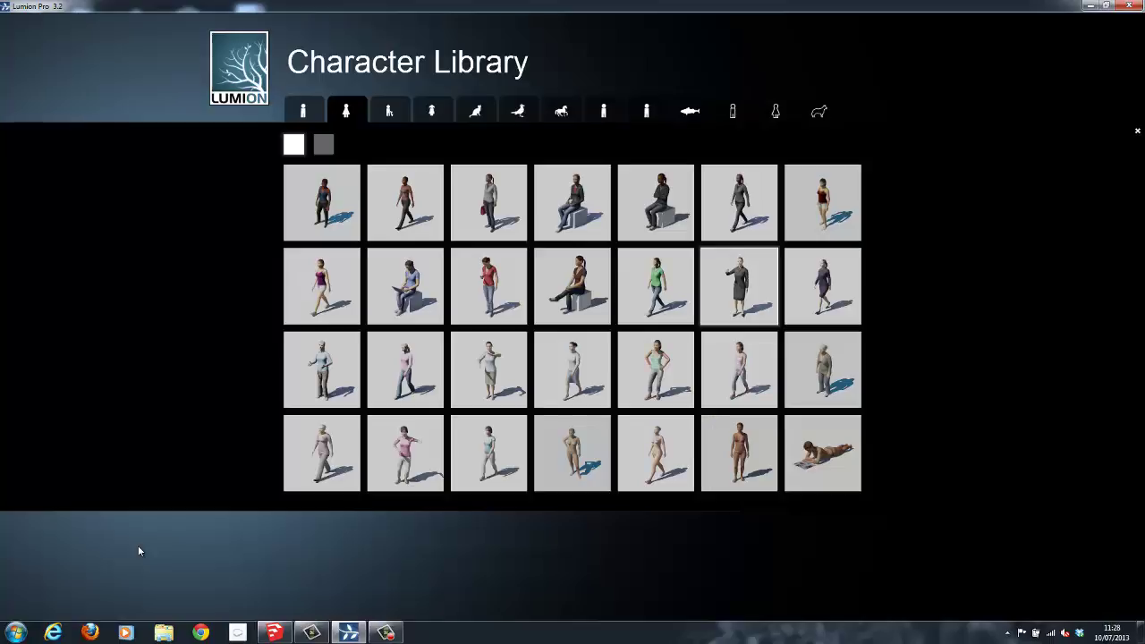
{"action": "left_click", "coordinate": [816, 292]}
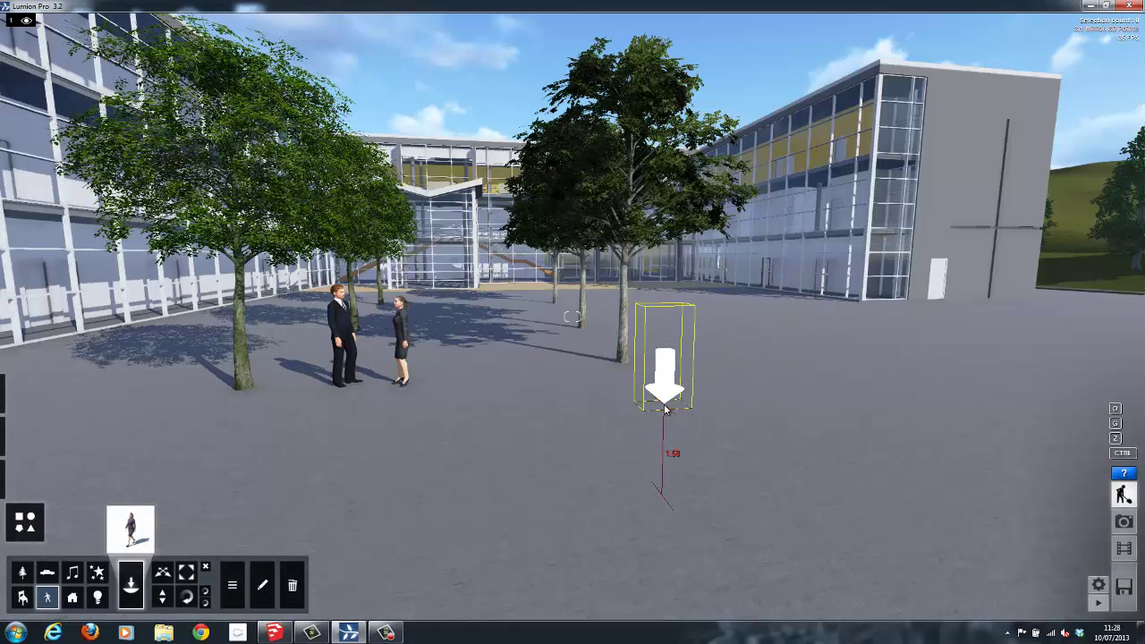
{"action": "left_click", "coordinate": [664, 409]}
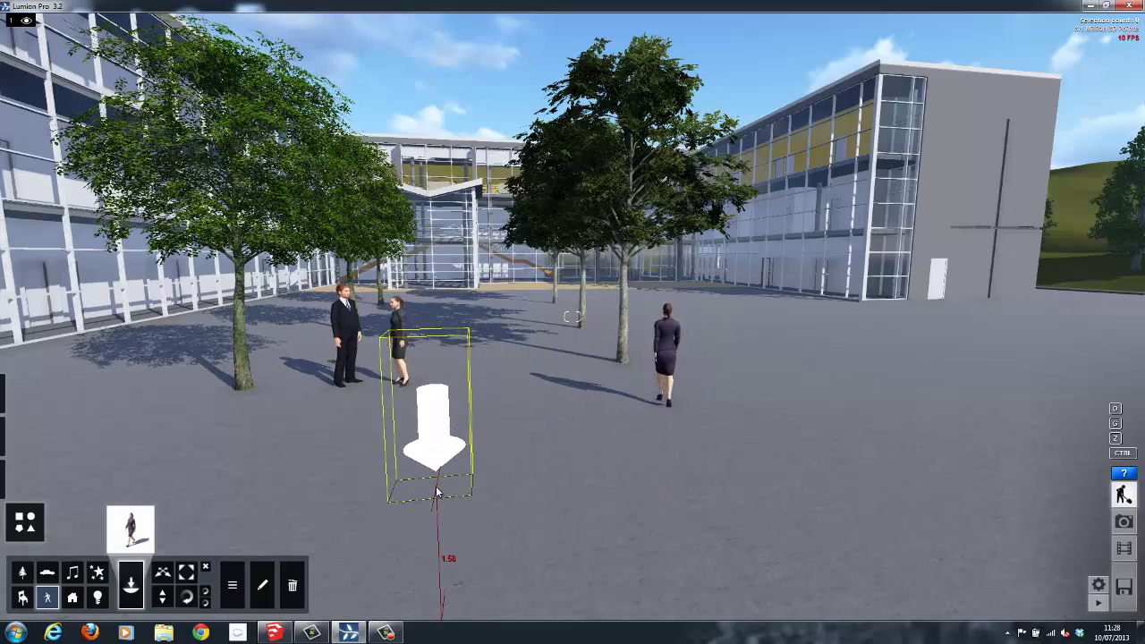
In SketchUp, download the Tree Guards & Grilles model from 3D Warehouse and place it.
{"action": "left_click", "coordinate": [279, 633]}
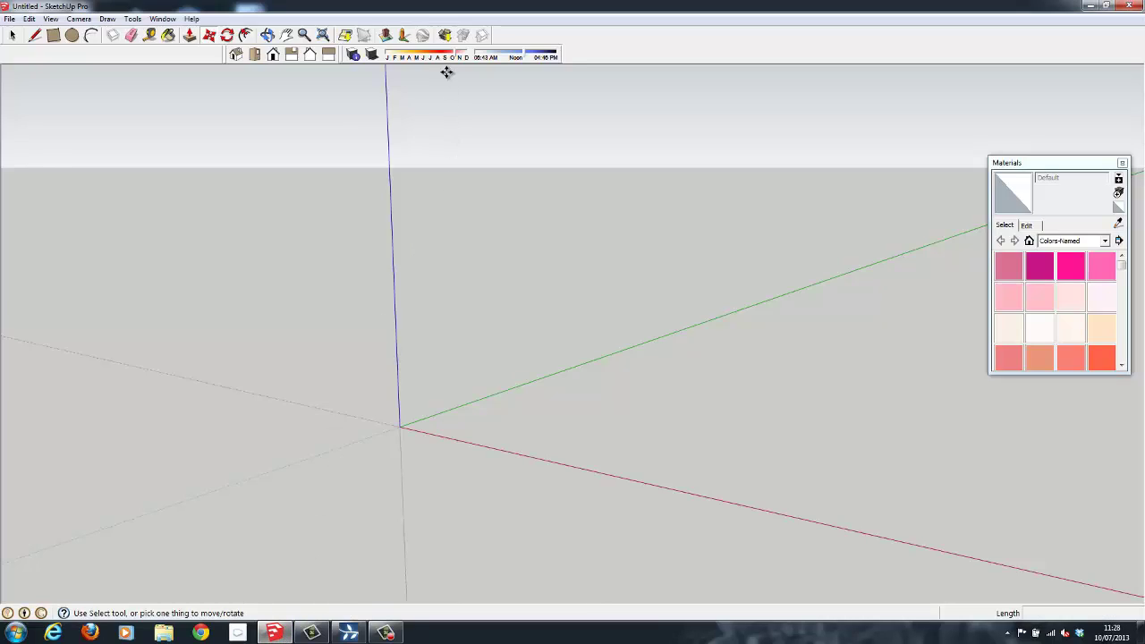
{"action": "left_click", "coordinate": [445, 36]}
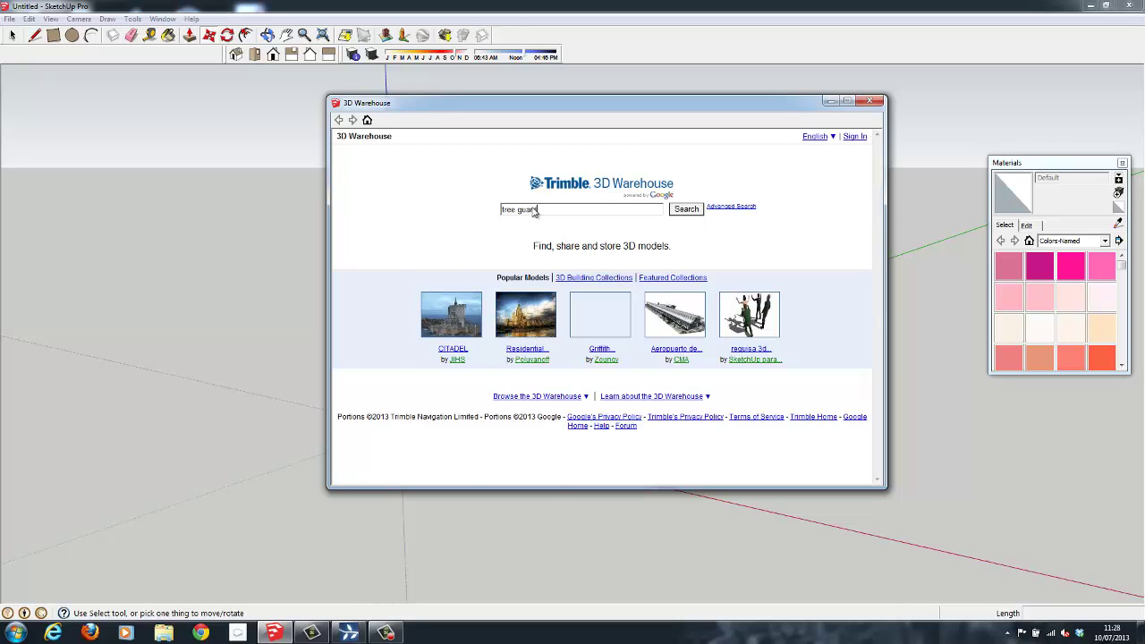
{"action": "key", "text": "Return"}
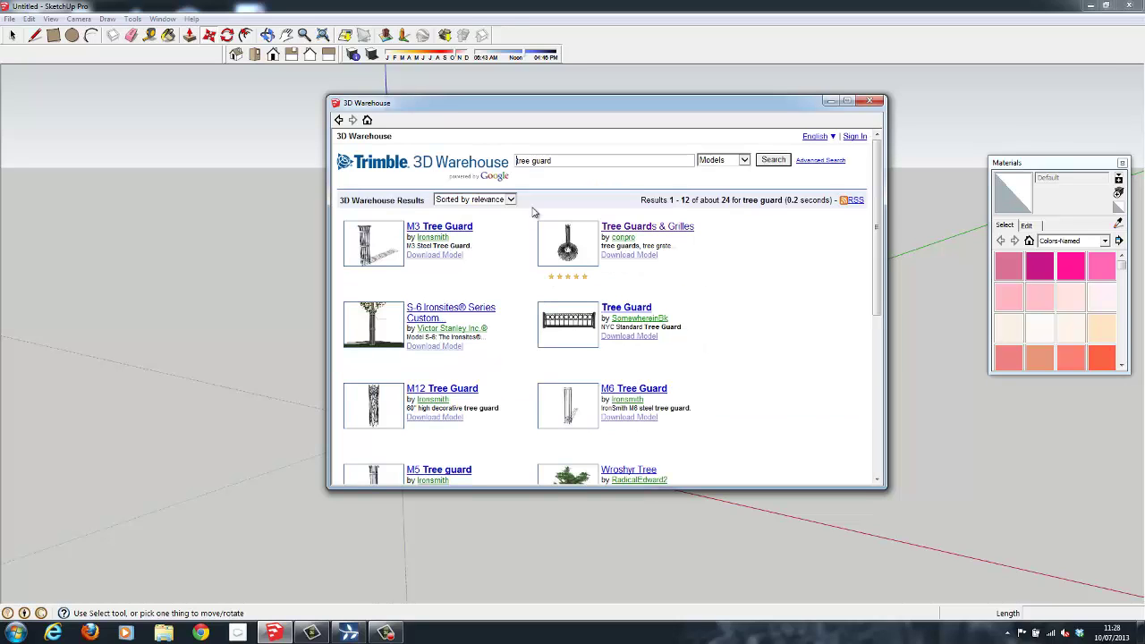
{"action": "left_click", "coordinate": [624, 229]}
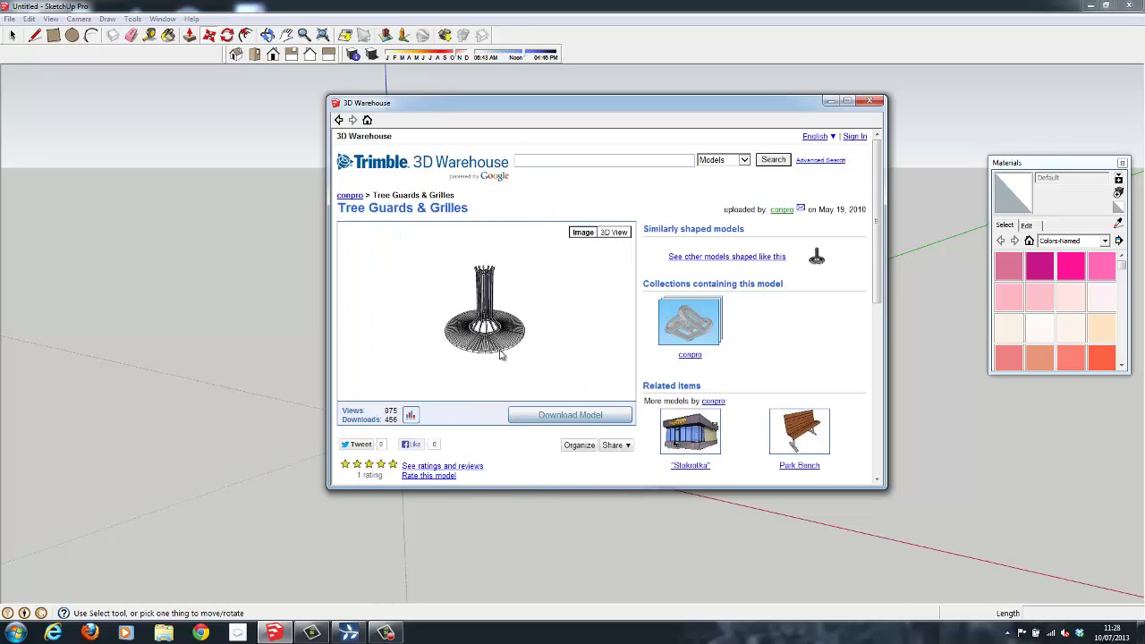
{"action": "left_click", "coordinate": [531, 414]}
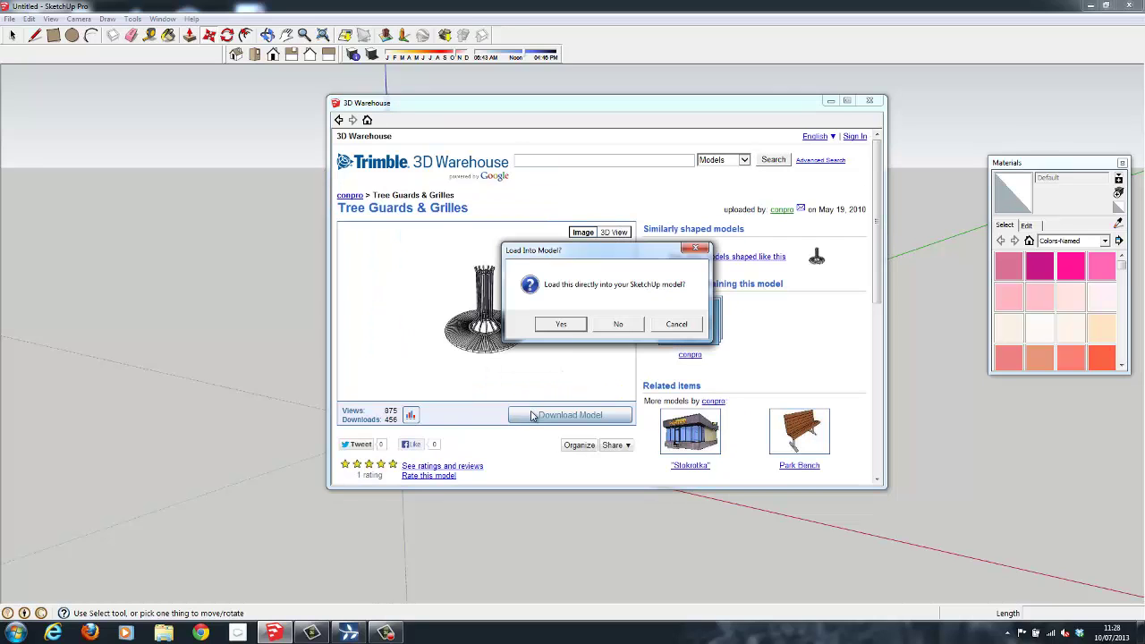
{"action": "left_click", "coordinate": [571, 325]}
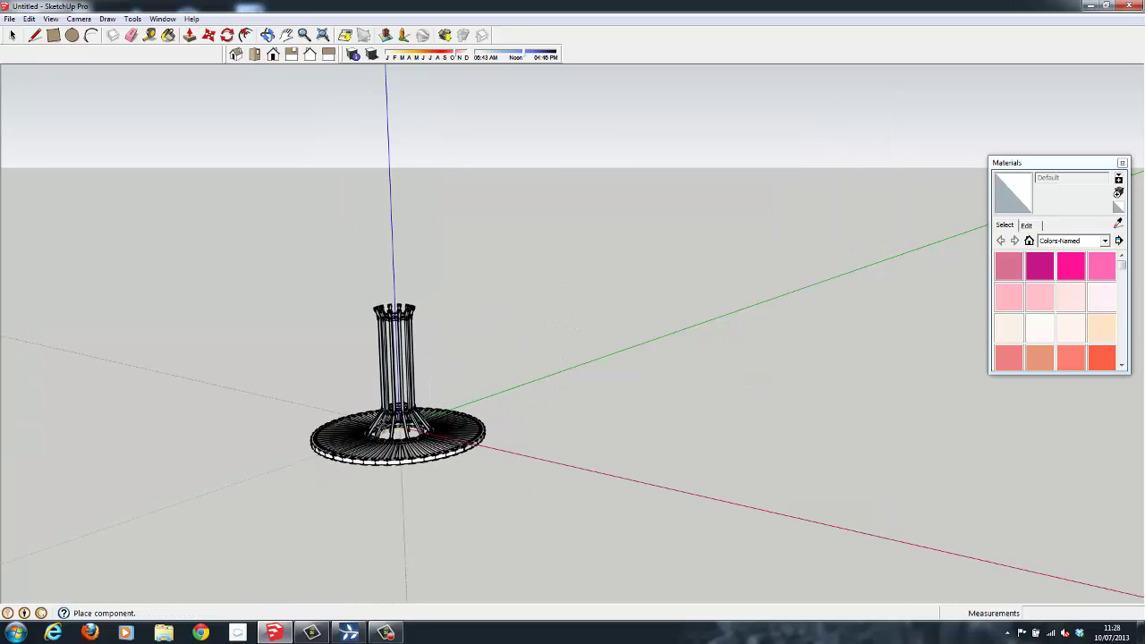
{"action": "left_click", "coordinate": [379, 401]}
Export the model as Tree Guard.dae, replacing the existing file.
{"action": "left_click", "coordinate": [9, 19]}
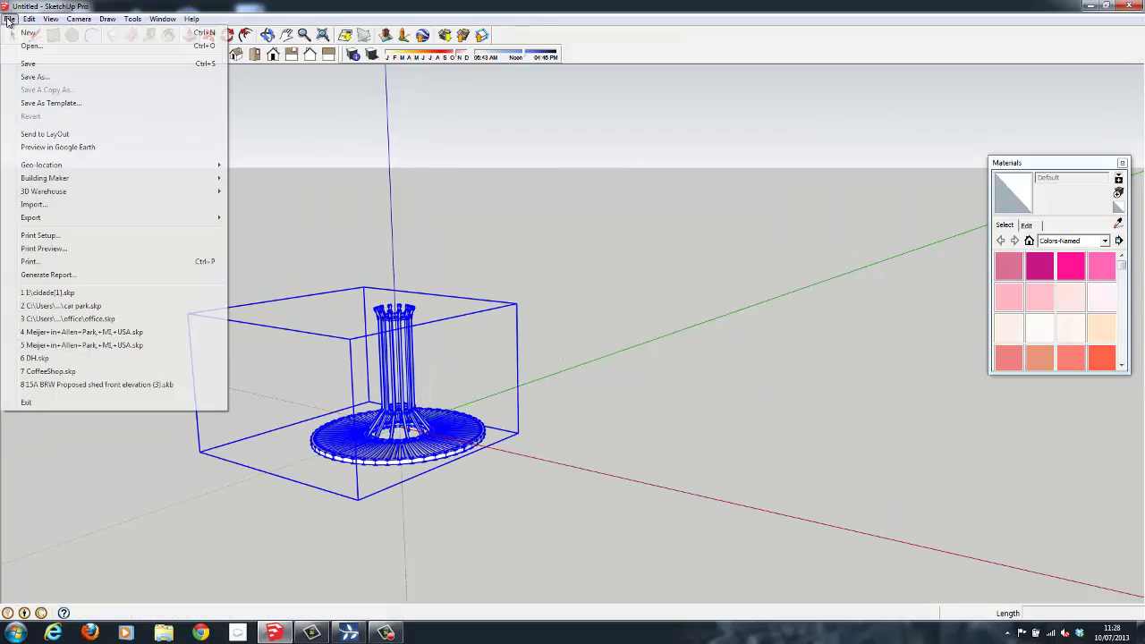
{"action": "mouse_move", "coordinate": [67, 220]}
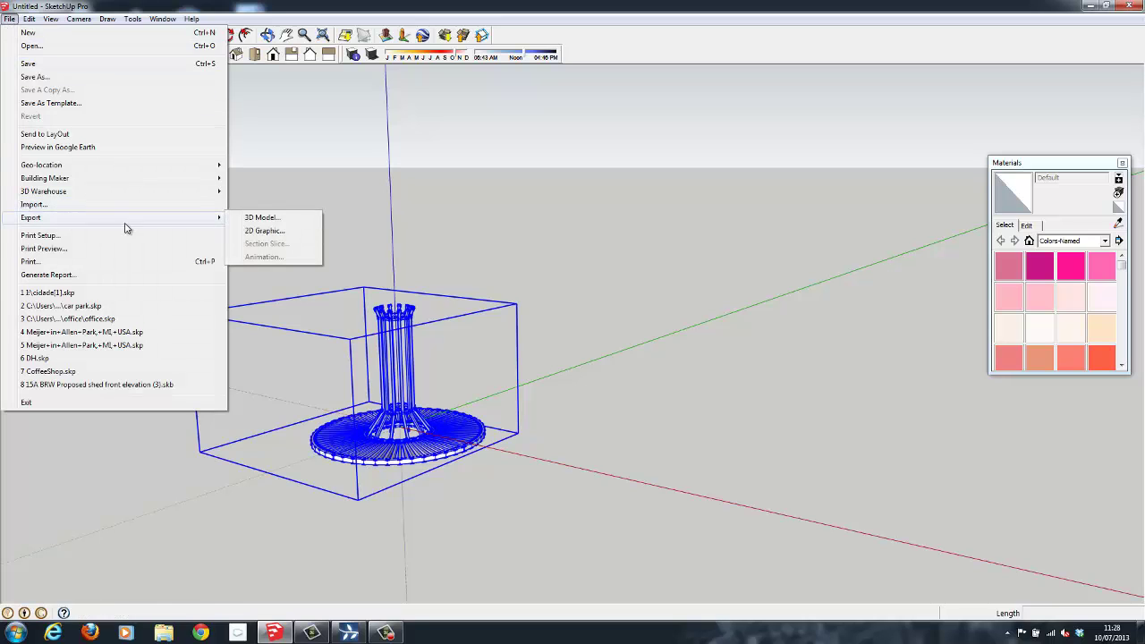
{"action": "left_click", "coordinate": [260, 217]}
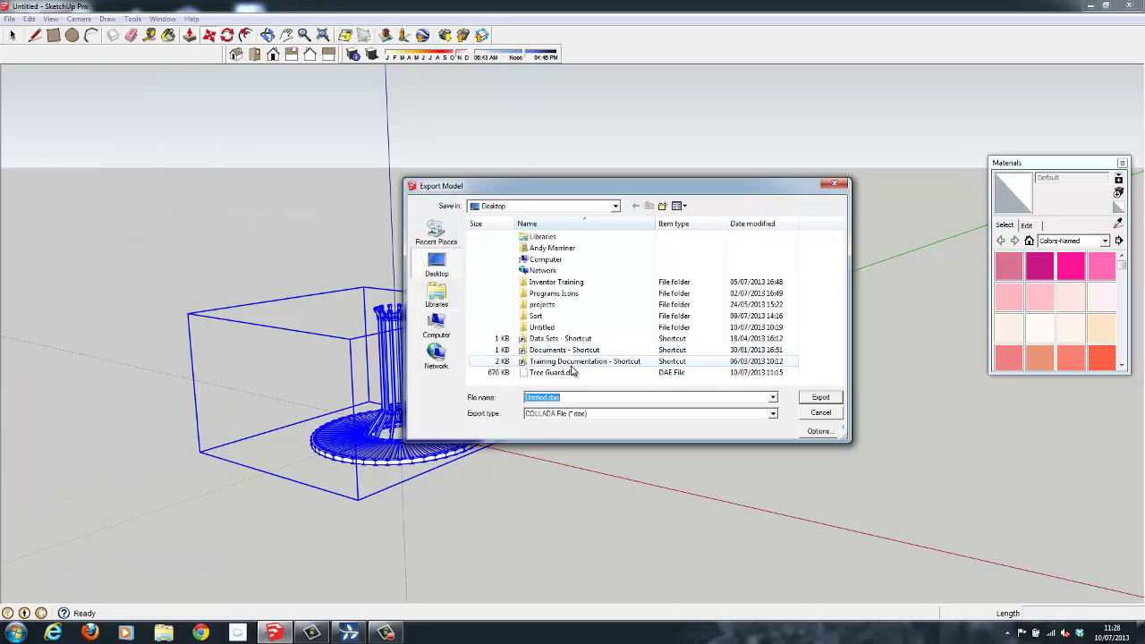
{"action": "left_click", "coordinate": [577, 374]}
{"action": "left_click", "coordinate": [822, 400]}
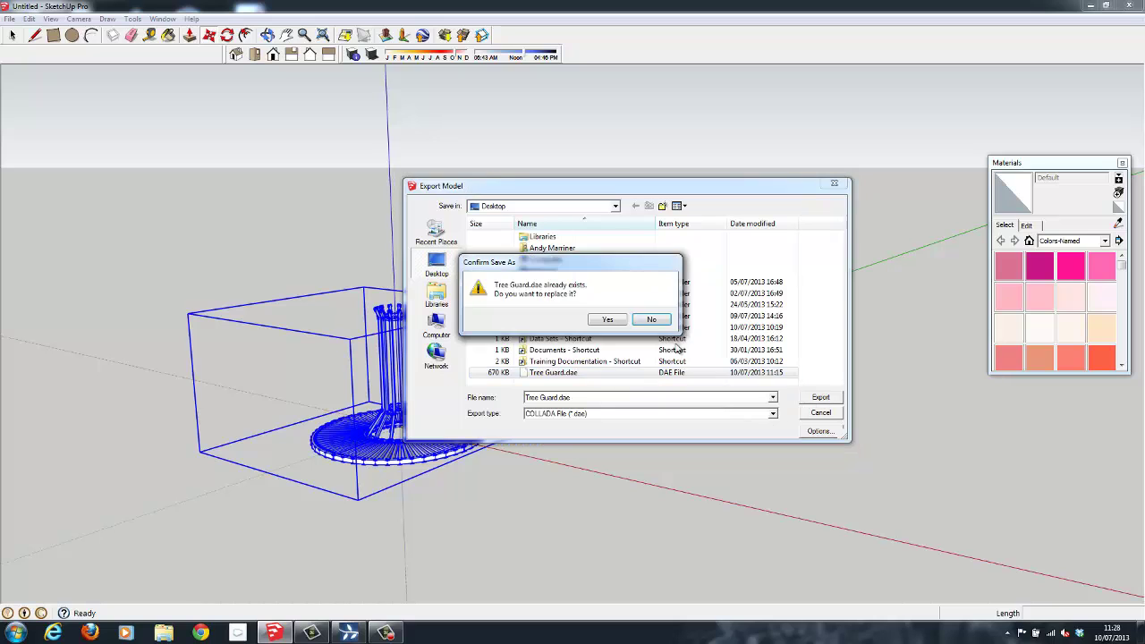
{"action": "left_click", "coordinate": [612, 318]}
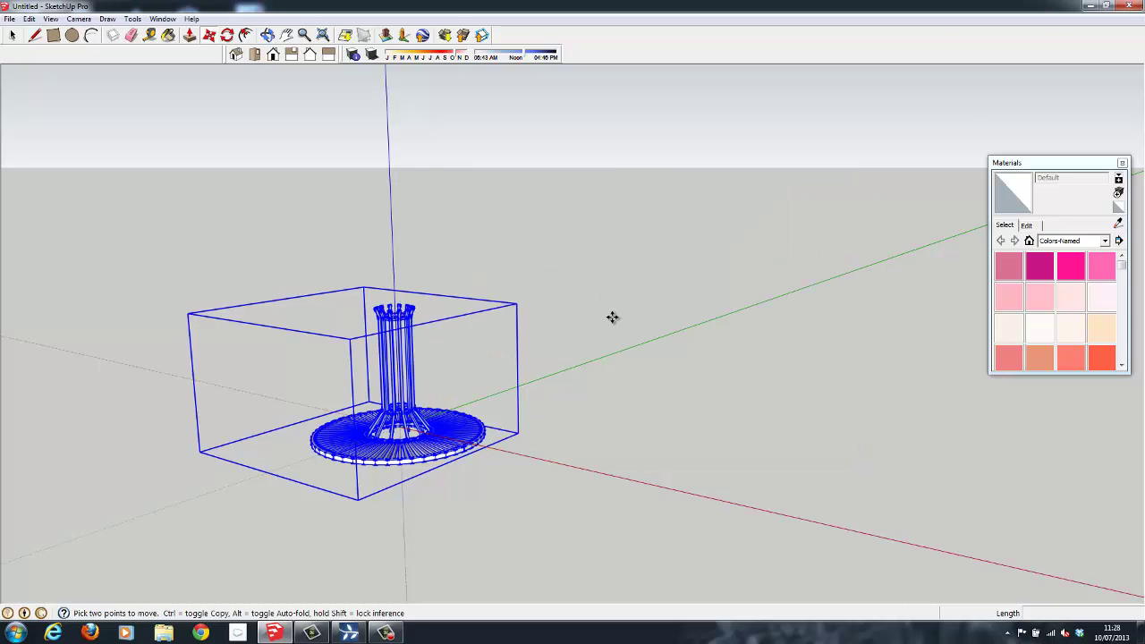
Back in Lumion, import Tree Guard.dae as Tree Guards and place it beside the tree.
{"action": "left_click", "coordinate": [349, 633]}
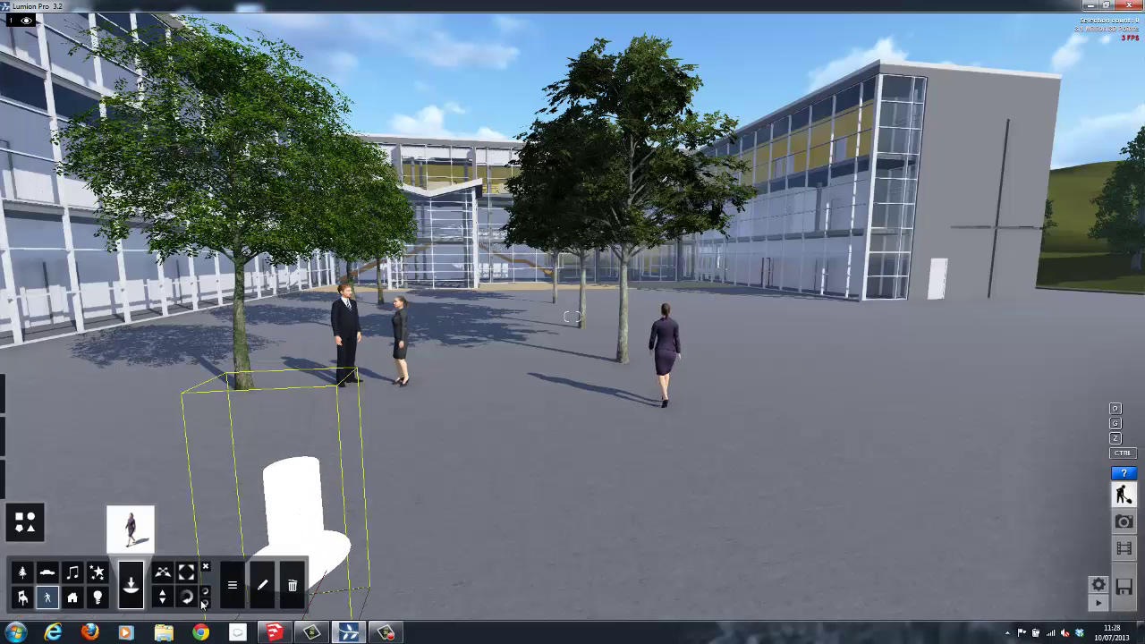
{"action": "left_click", "coordinate": [25, 436]}
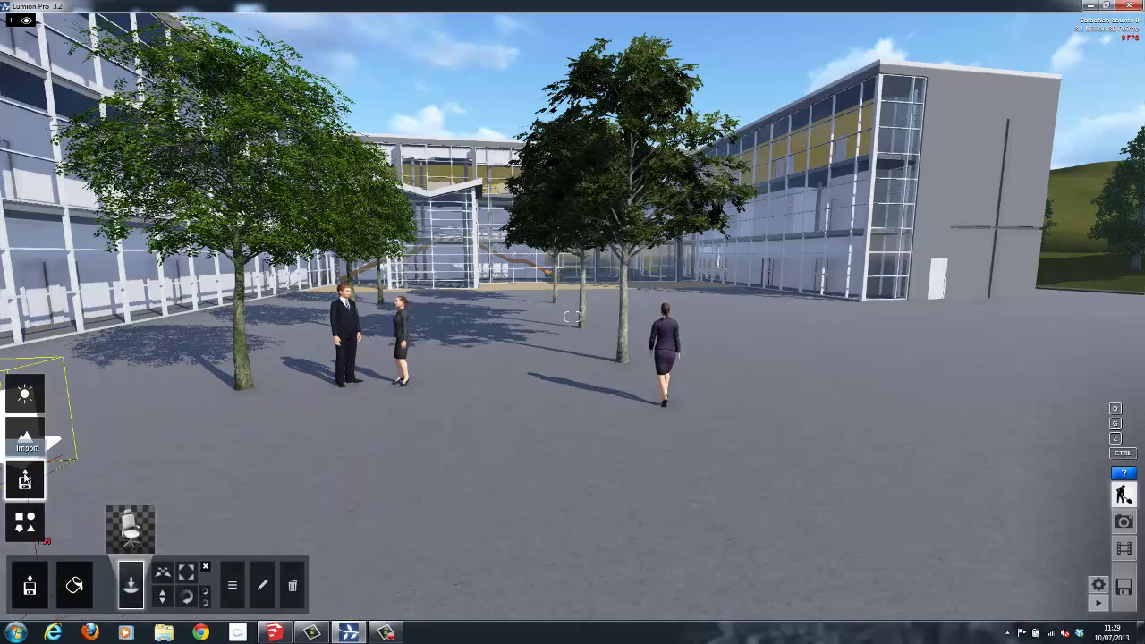
{"action": "left_click", "coordinate": [35, 588]}
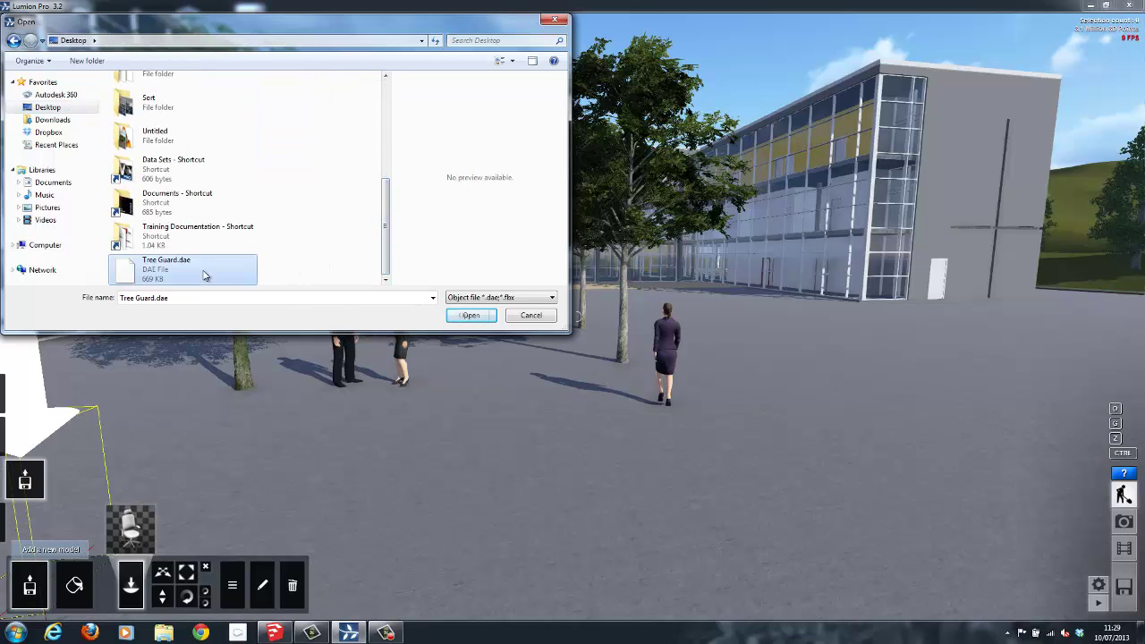
{"action": "left_click", "coordinate": [466, 316]}
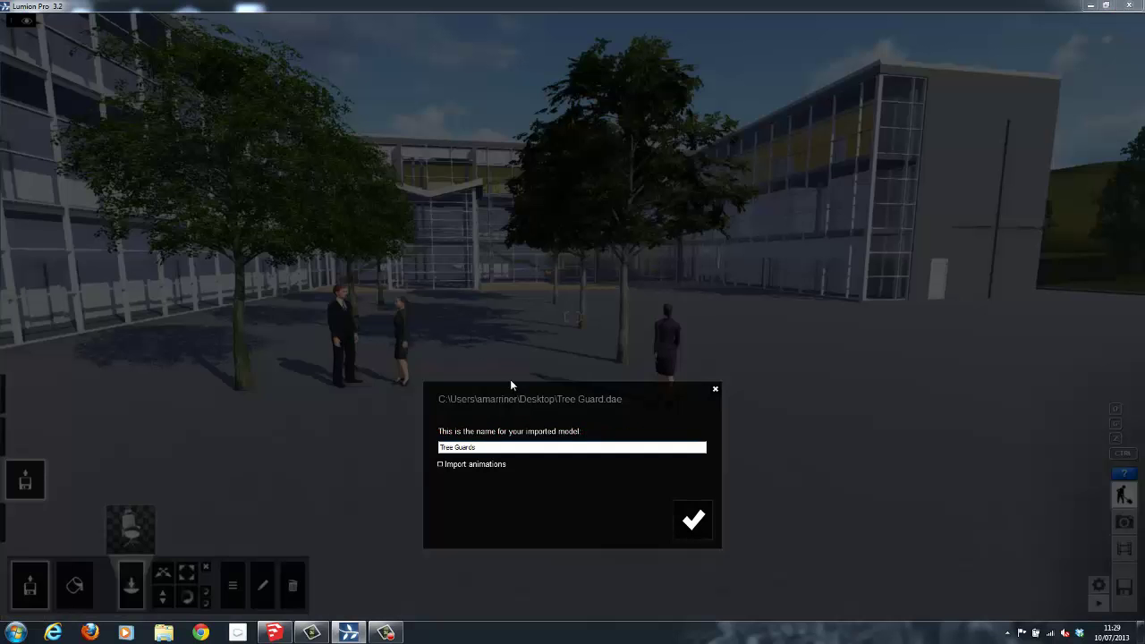
{"action": "left_click", "coordinate": [692, 522]}
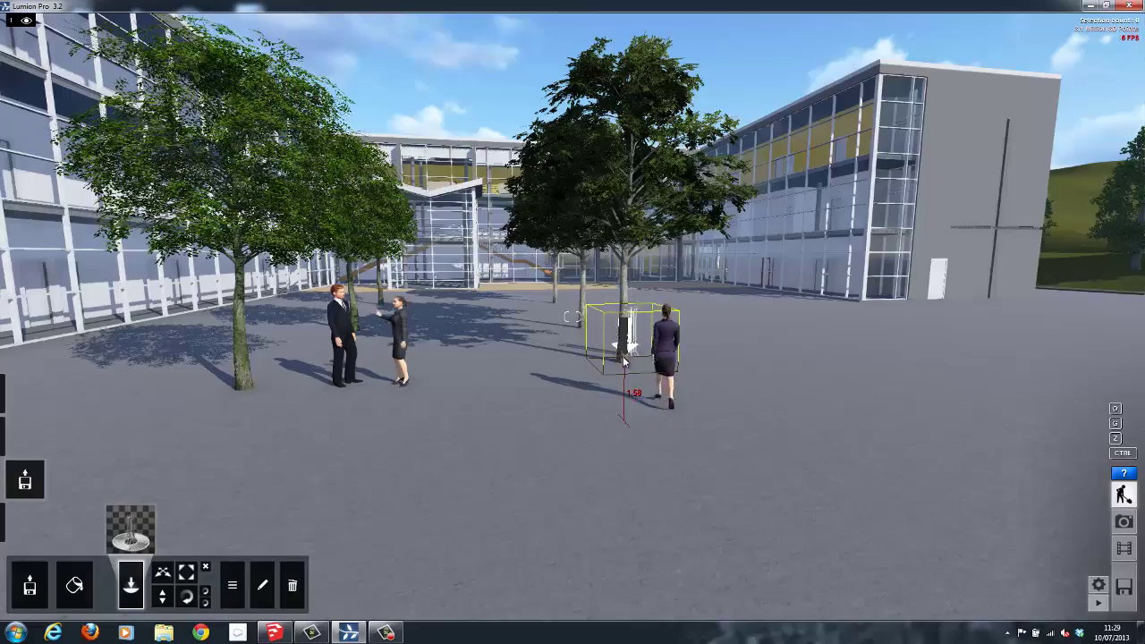
{"action": "left_click", "coordinate": [624, 361]}
Move the tree guard onto the tree trunk and raise it to reveal its grate base.
{"action": "key", "text": "w"}
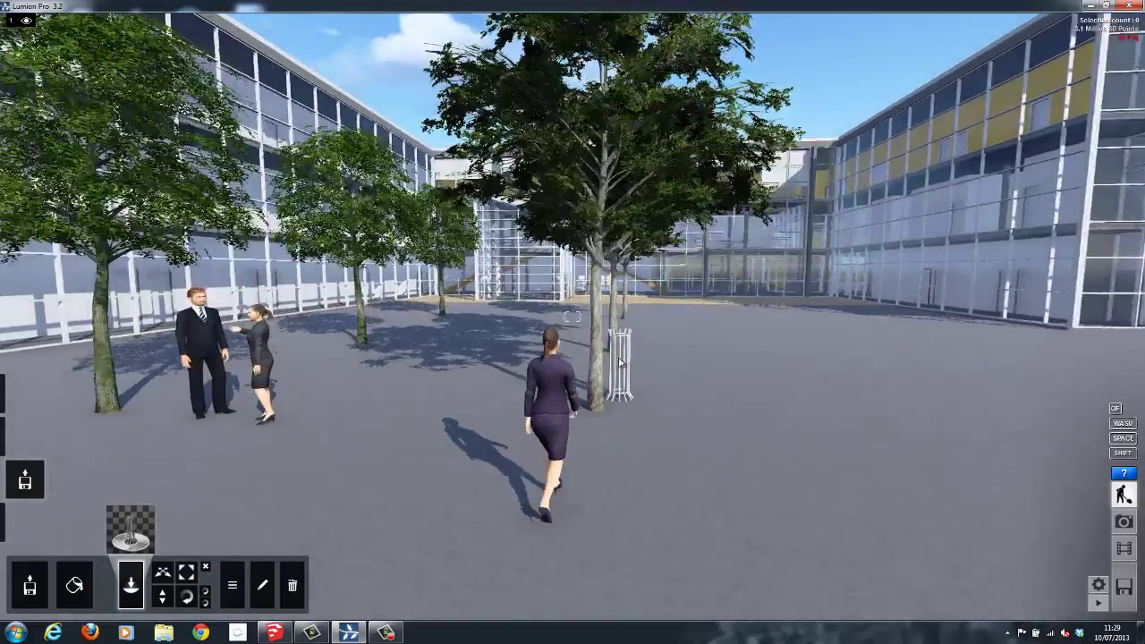
{"action": "key", "text": "w"}
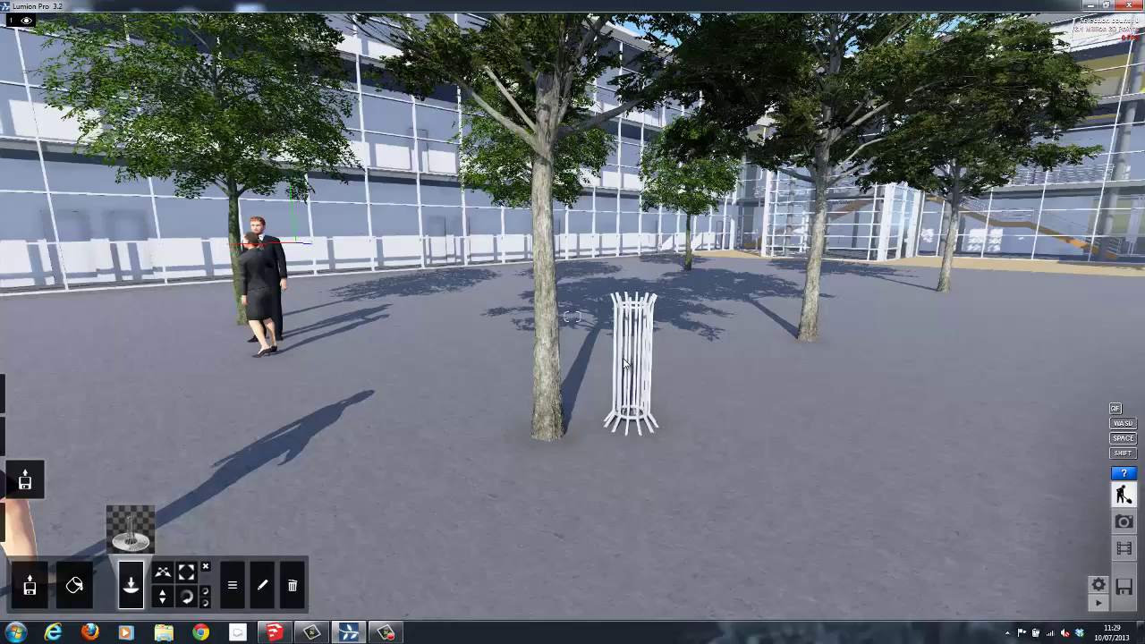
{"action": "left_click", "coordinate": [164, 574]}
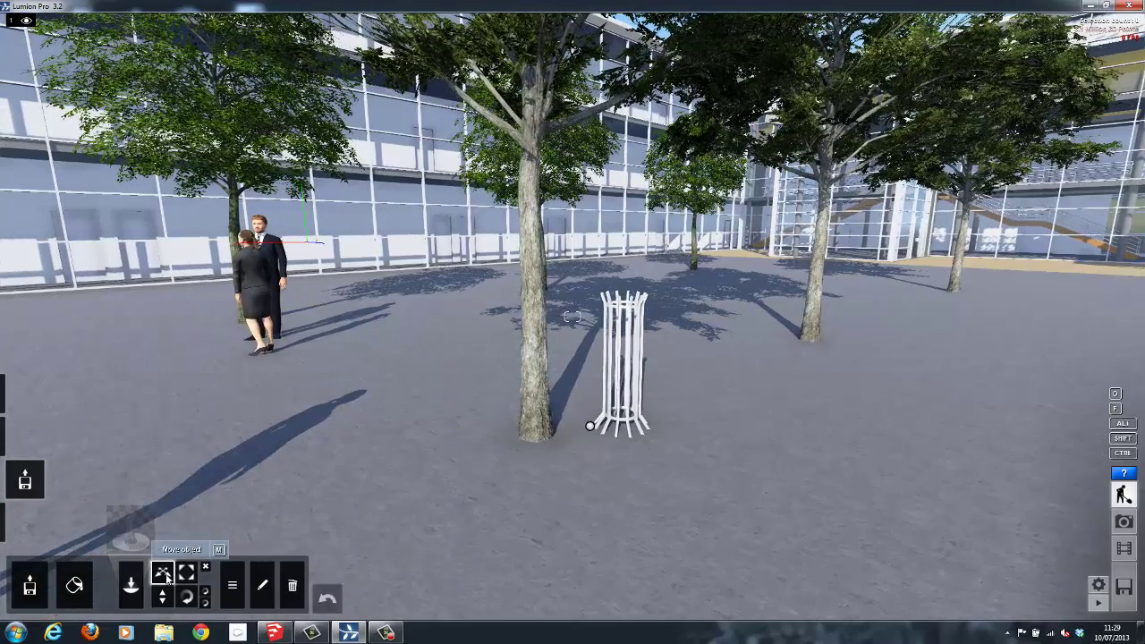
{"action": "left_click", "coordinate": [591, 427]}
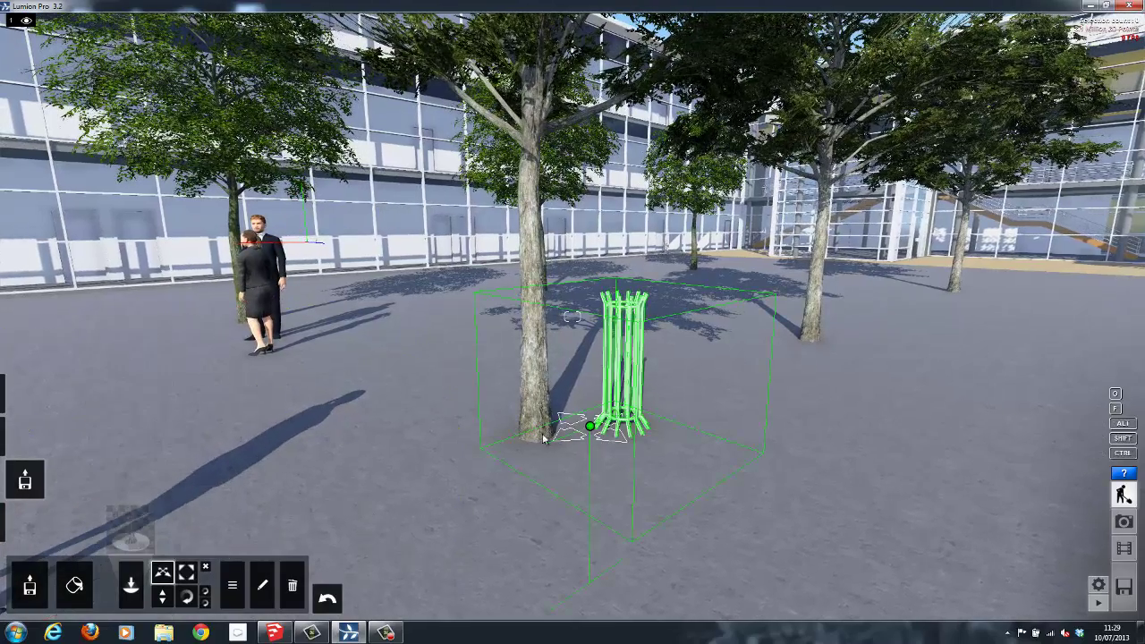
{"action": "left_click_drag", "start_coordinate": [540, 439], "coordinate": [508, 443]}
{"action": "left_click", "coordinate": [162, 597]}
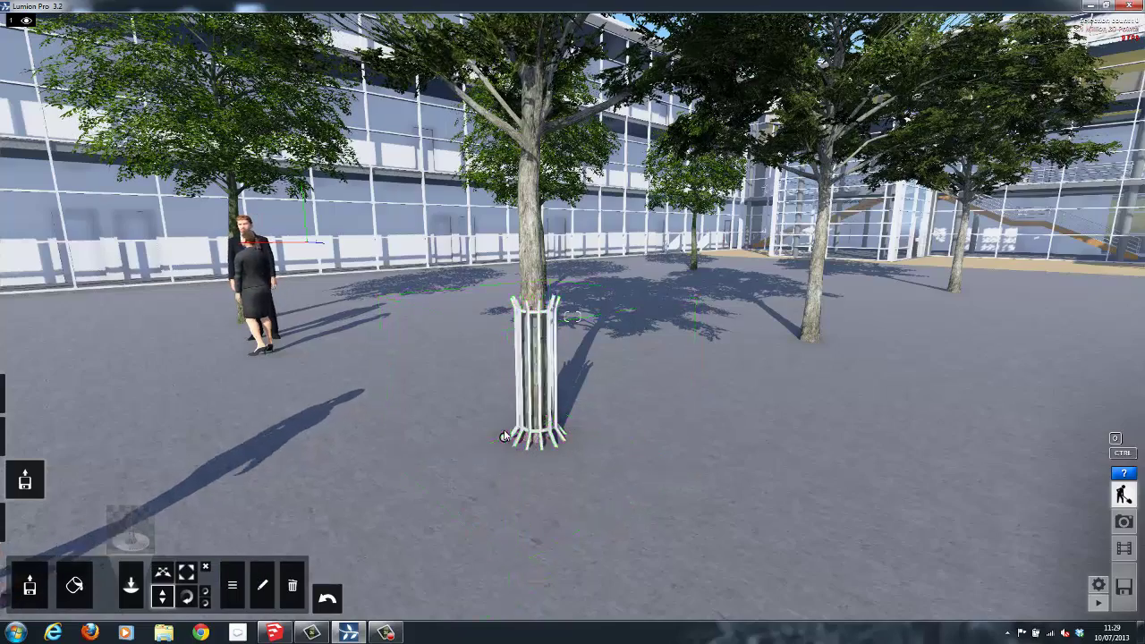
{"action": "left_click_drag", "start_coordinate": [505, 439], "coordinate": [504, 434]}
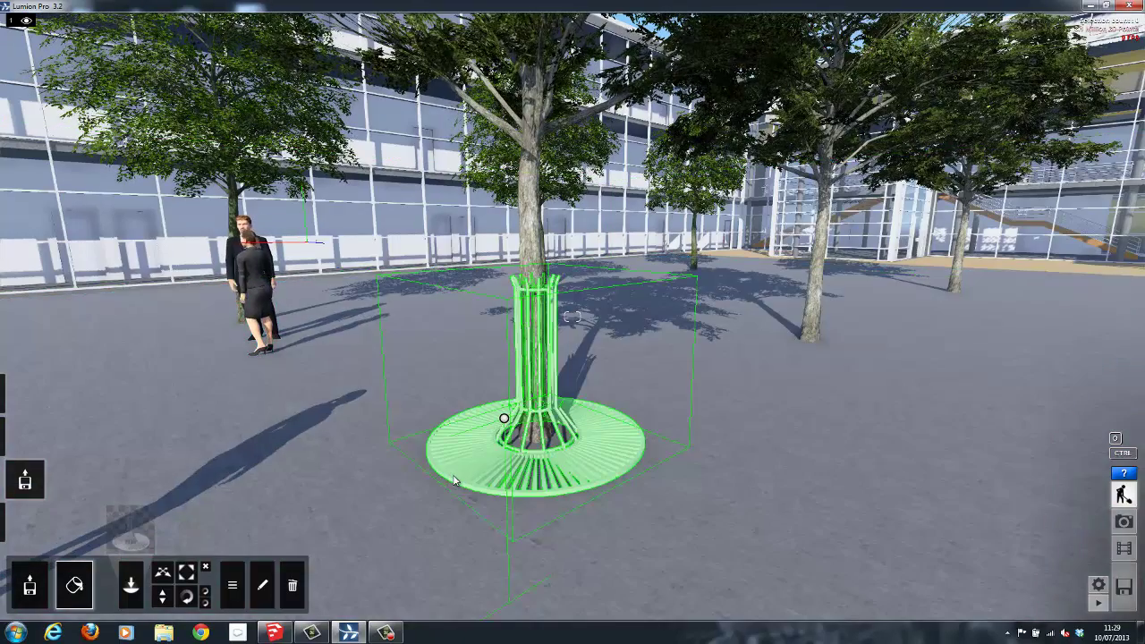
Apply the bright silver Metal_007_1024 material to the tree guard and confirm.
{"action": "left_click", "coordinate": [453, 480]}
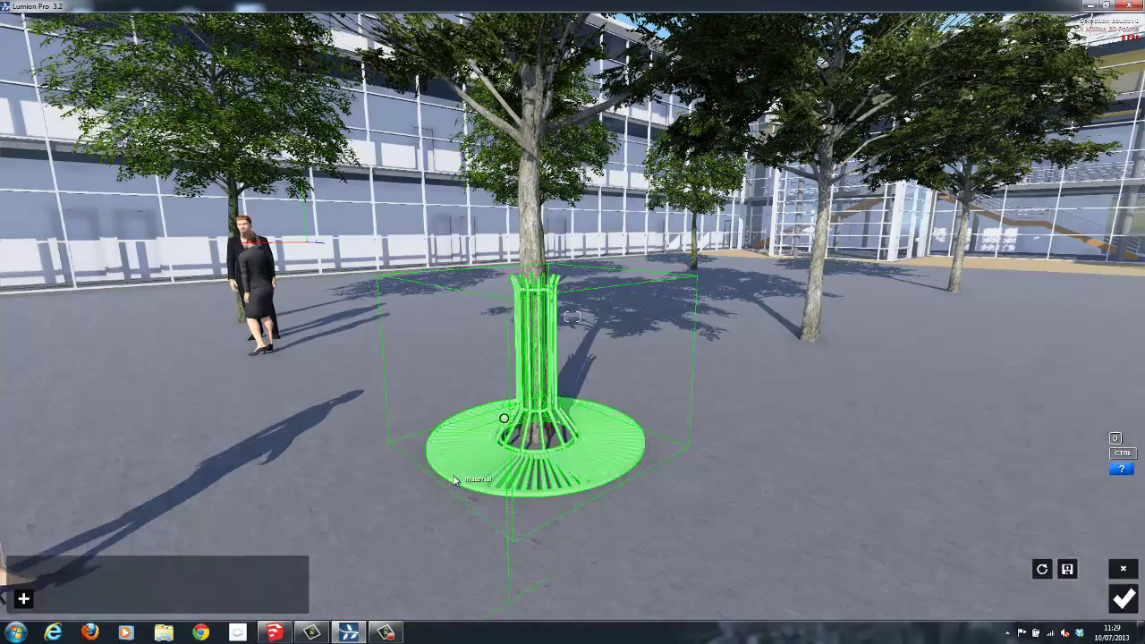
{"action": "left_click", "coordinate": [23, 604]}
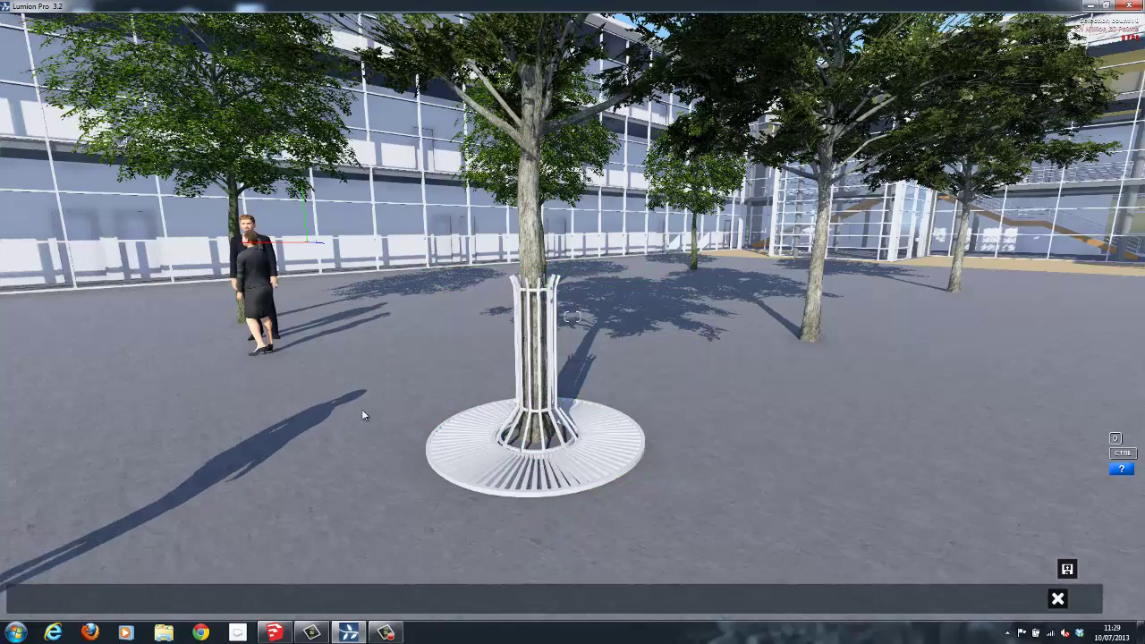
{"action": "left_click", "coordinate": [446, 465]}
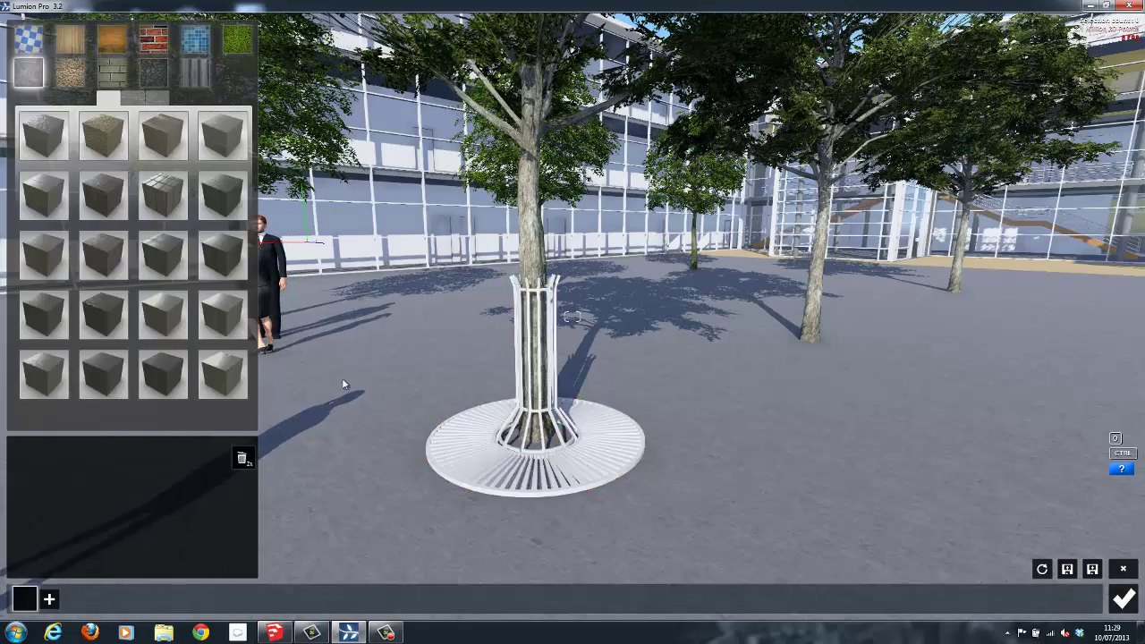
{"action": "left_click", "coordinate": [192, 80]}
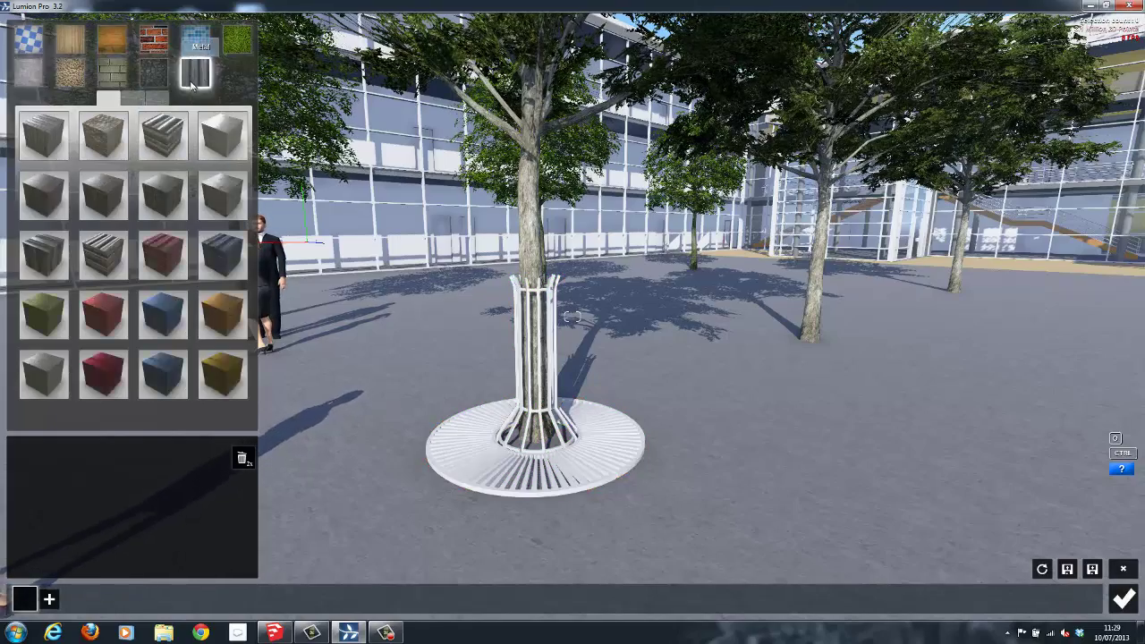
{"action": "left_click", "coordinate": [210, 149]}
{"action": "left_click", "coordinate": [173, 188]}
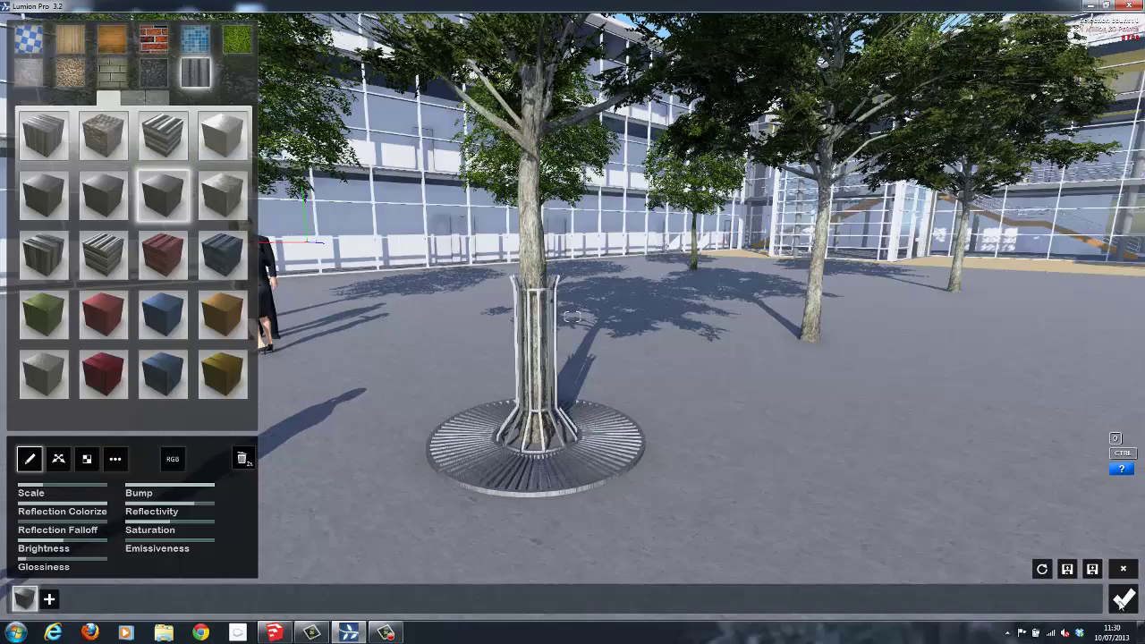
{"action": "left_click", "coordinate": [1124, 599]}
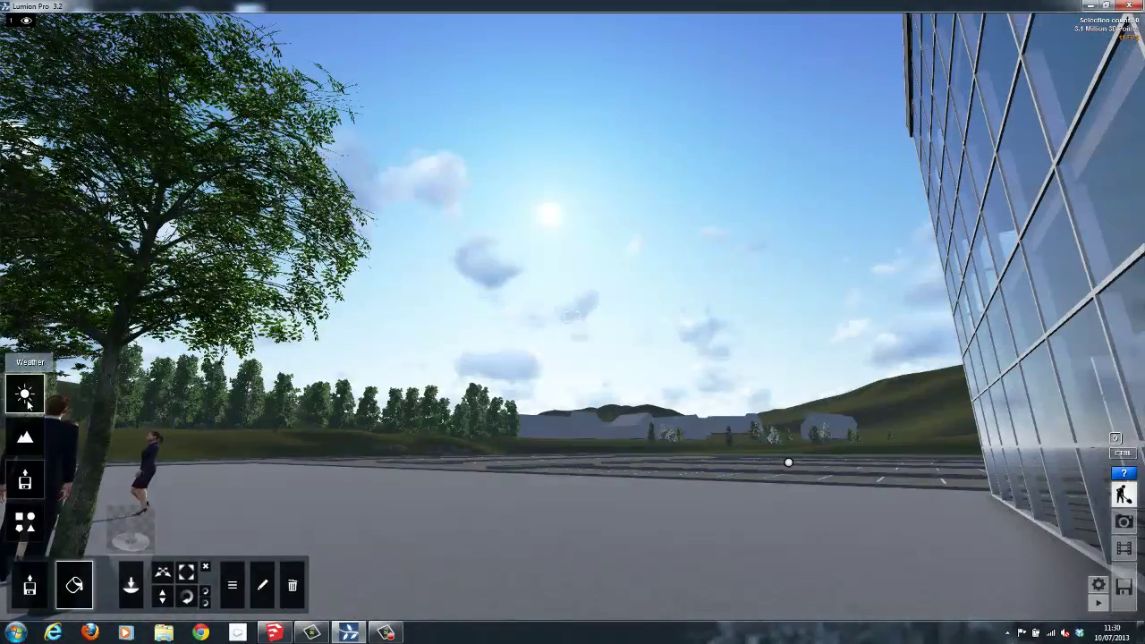
Swing the sun's direction, lower then raise its height, and raise cloud amount to 1.4.
{"action": "left_click", "coordinate": [27, 404]}
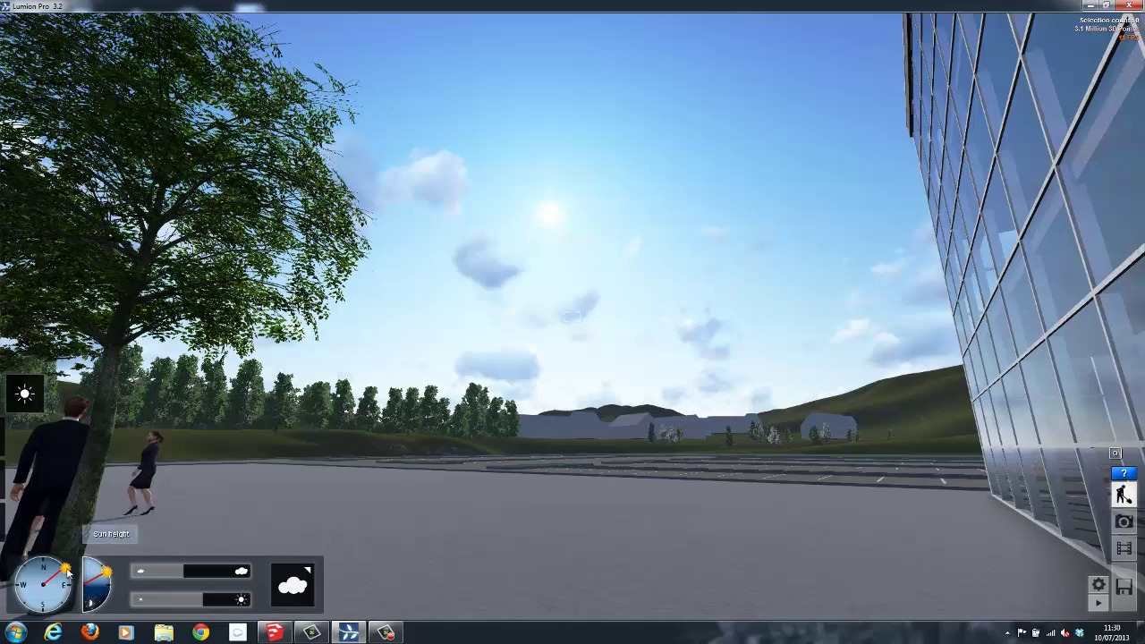
{"action": "left_click_drag", "start_coordinate": [64, 569], "coordinate": [78, 582]}
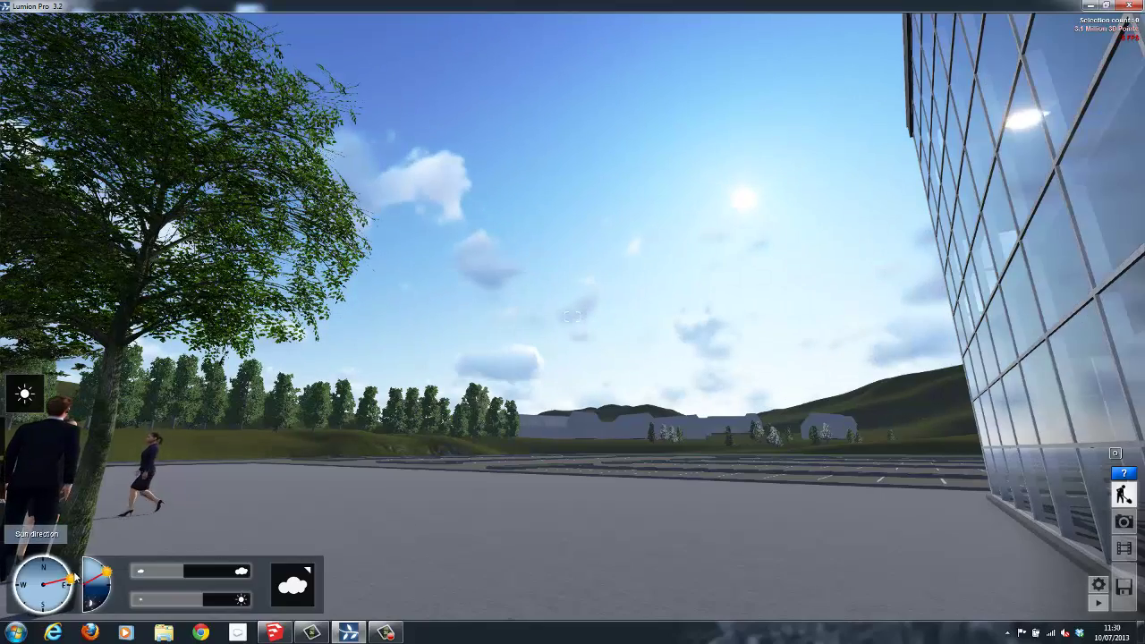
{"action": "left_click_drag", "start_coordinate": [70, 580], "coordinate": [63, 567]}
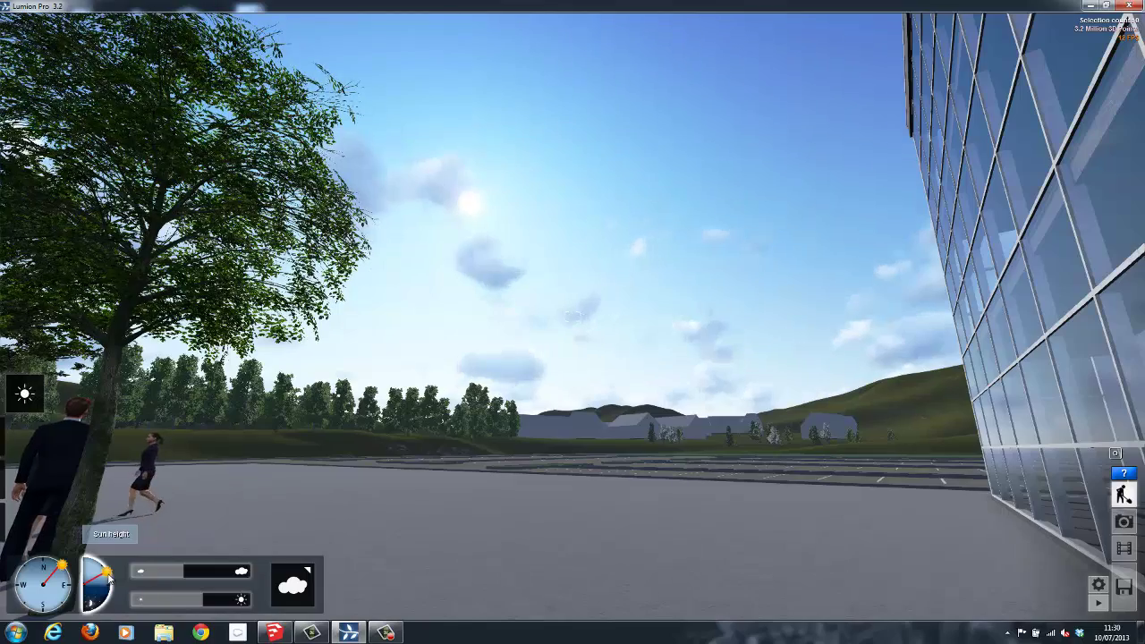
{"action": "left_click_drag", "start_coordinate": [109, 580], "coordinate": [112, 586]}
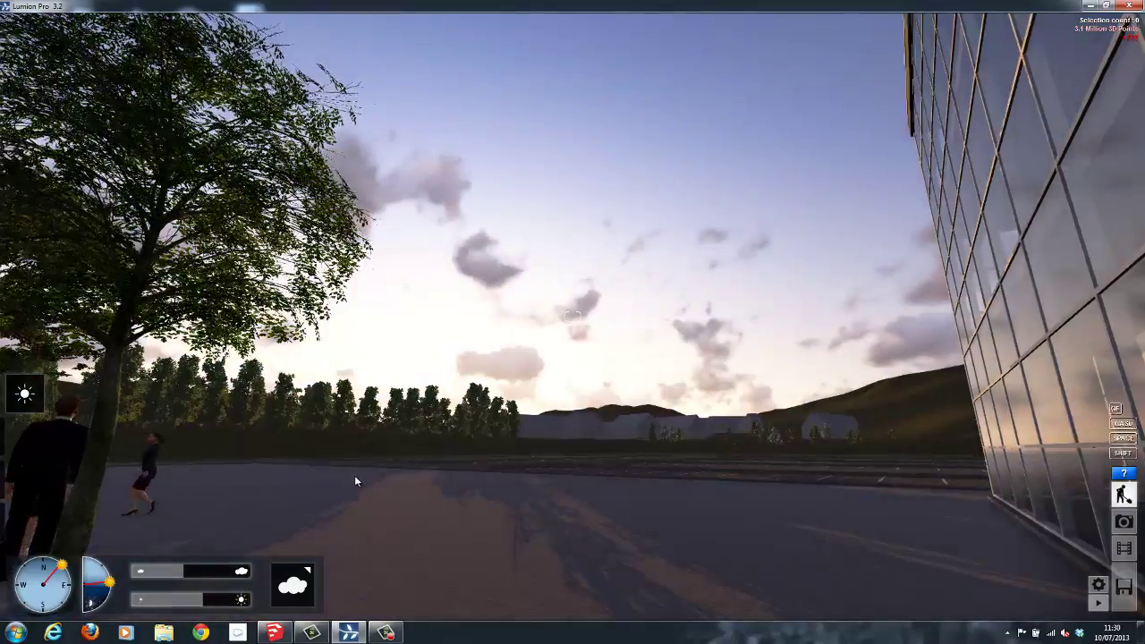
{"action": "right_click_drag", "start_coordinate": [355, 475], "coordinate": [358, 482]}
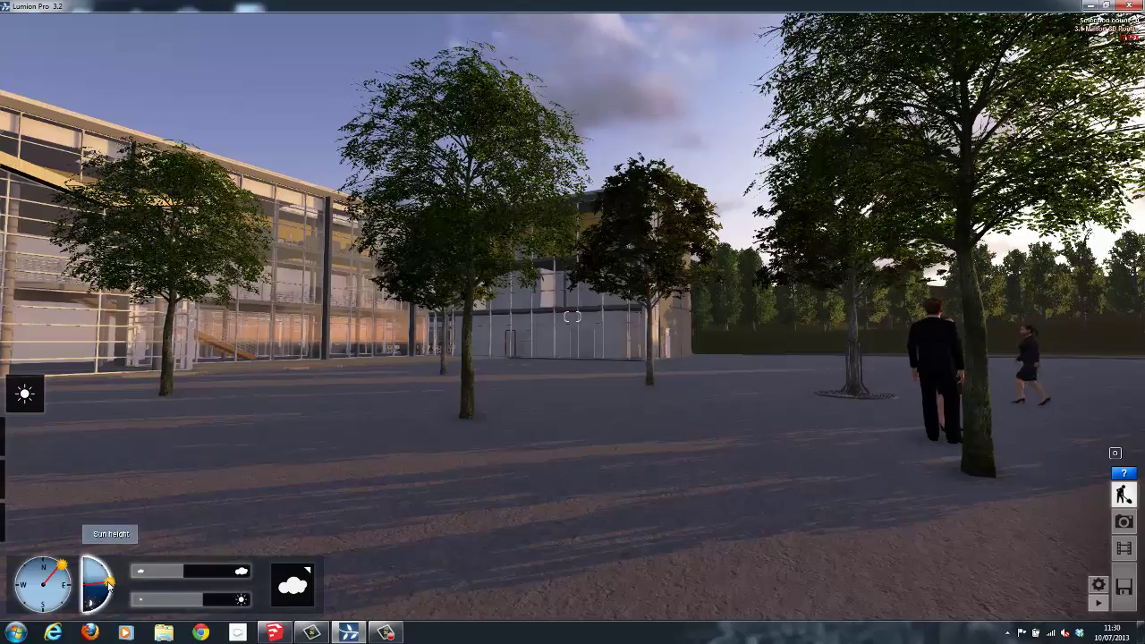
{"action": "left_click_drag", "start_coordinate": [109, 584], "coordinate": [102, 566]}
{"action": "right_click_drag", "start_coordinate": [251, 457], "coordinate": [247, 454]}
{"action": "left_click_drag", "start_coordinate": [187, 574], "coordinate": [217, 570]}
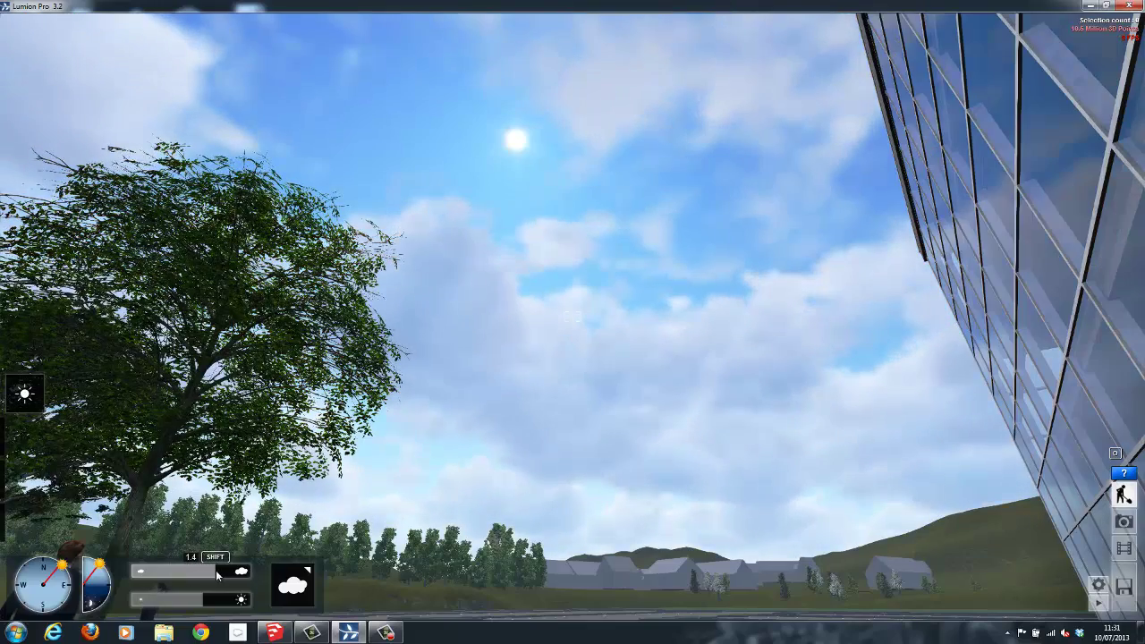
Switch the sky to the middle-right cloud style and set cloud amount to 1.3.
{"action": "left_click", "coordinate": [298, 585]}
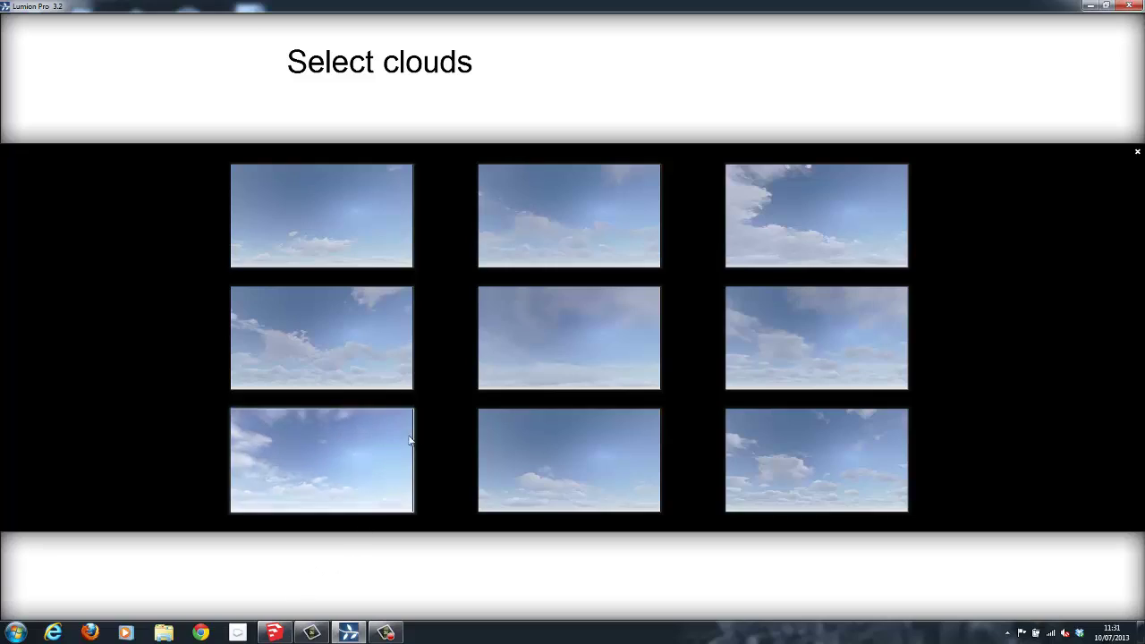
{"action": "left_click", "coordinate": [752, 384]}
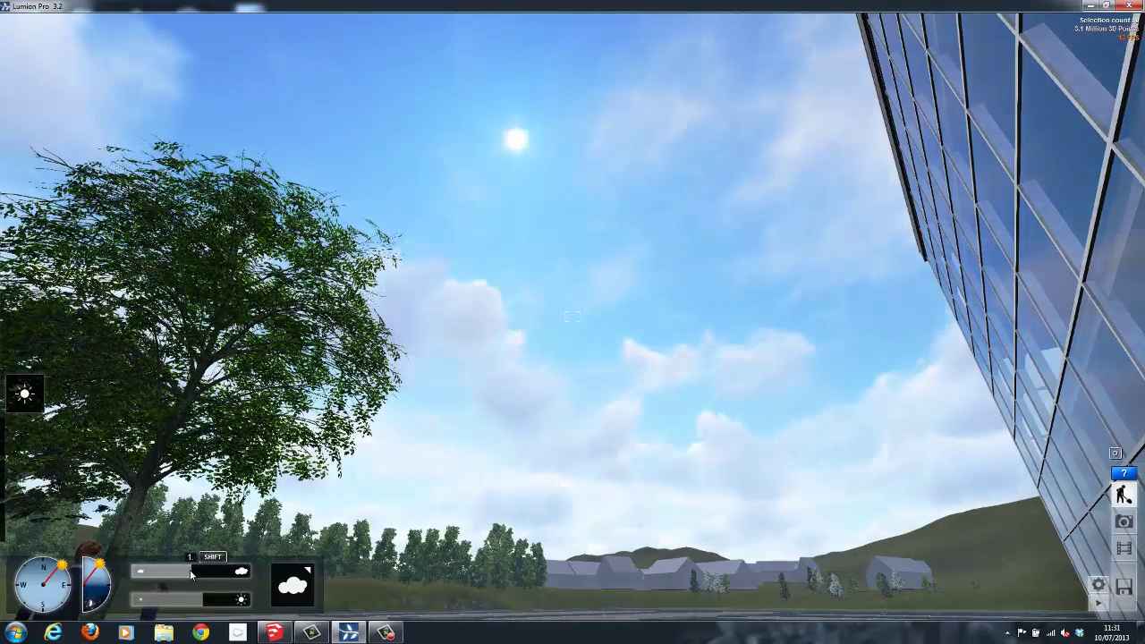
{"action": "mouse_move", "coordinate": [191, 571]}
{"action": "left_mouse_down"}
{"action": "mouse_move", "coordinate": [214, 571]}
{"action": "mouse_move", "coordinate": [193, 575]}
{"action": "left_mouse_up"}
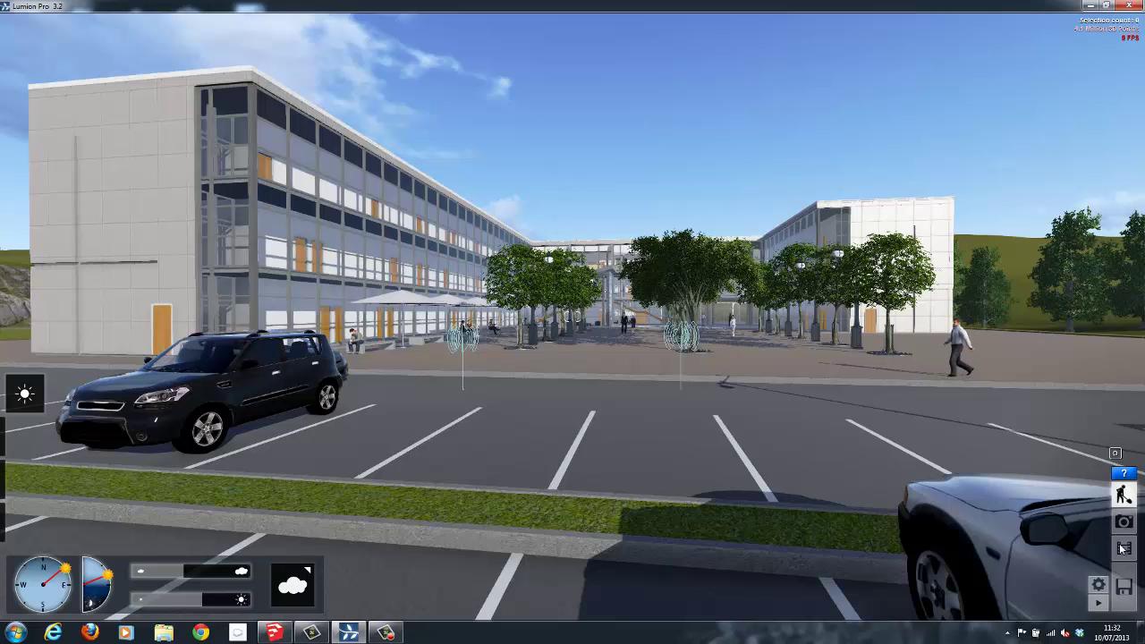
Start a new movie clip and capture the car park view as the first keyframe.
{"action": "left_click", "coordinate": [1124, 549]}
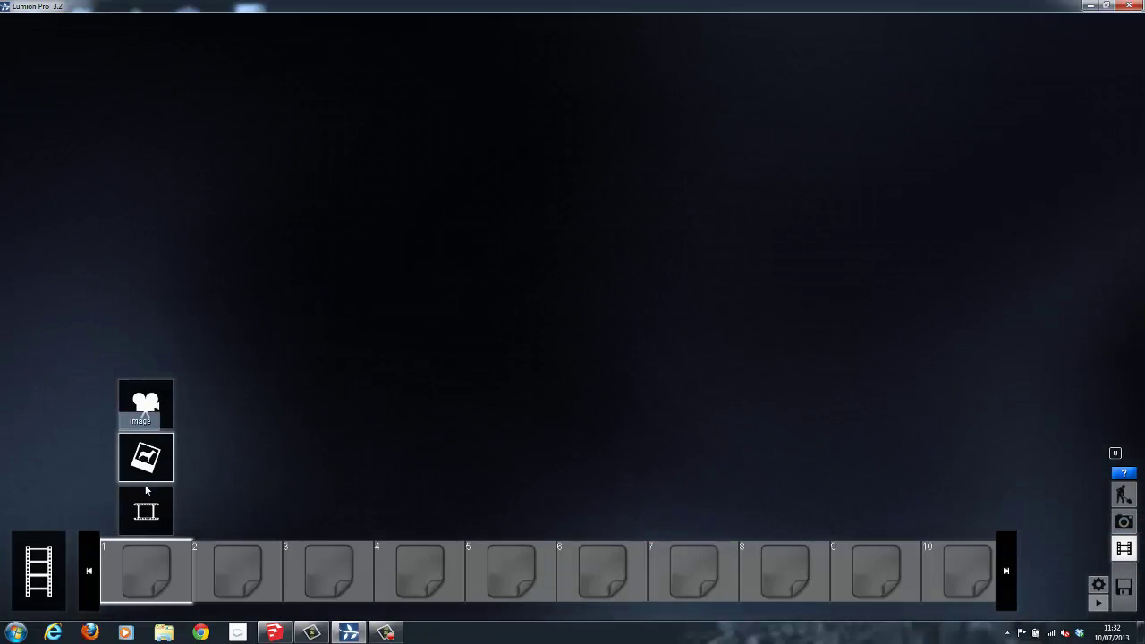
{"action": "left_click", "coordinate": [152, 410]}
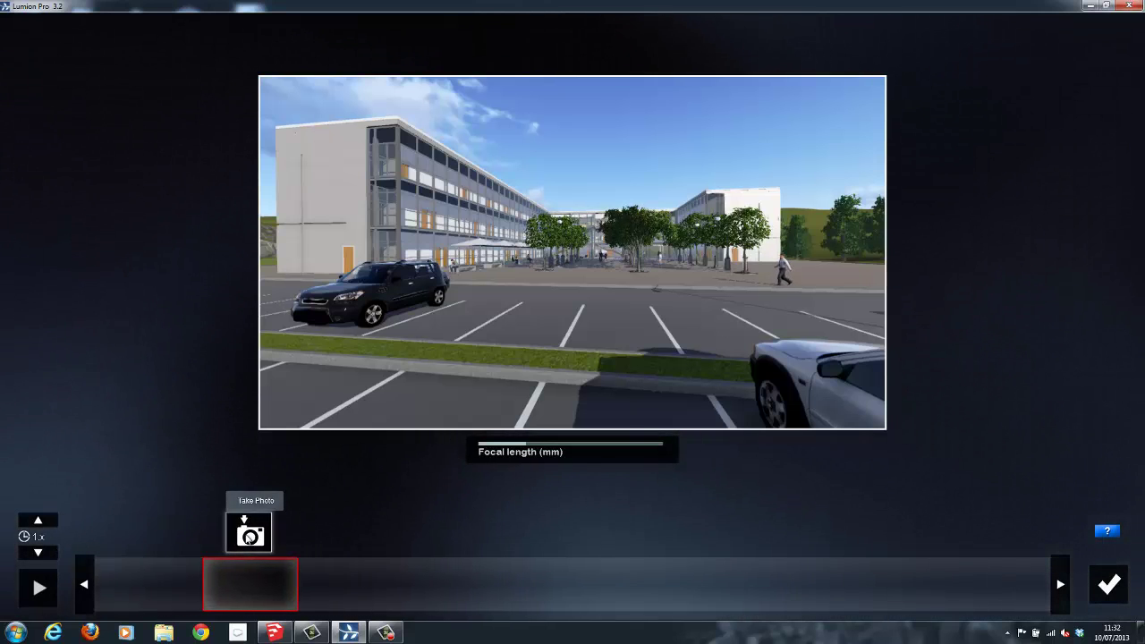
{"action": "left_click", "coordinate": [249, 535]}
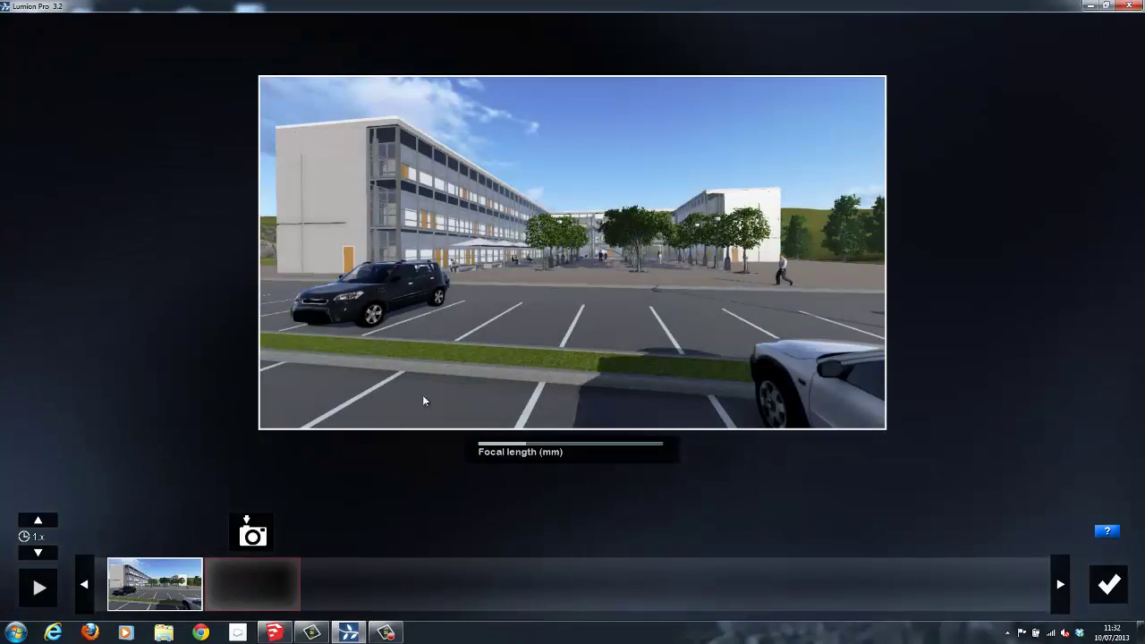
Fly the camera past the parked car into the tree-lined square and capture a keyframe.
{"action": "key", "text": "a"}
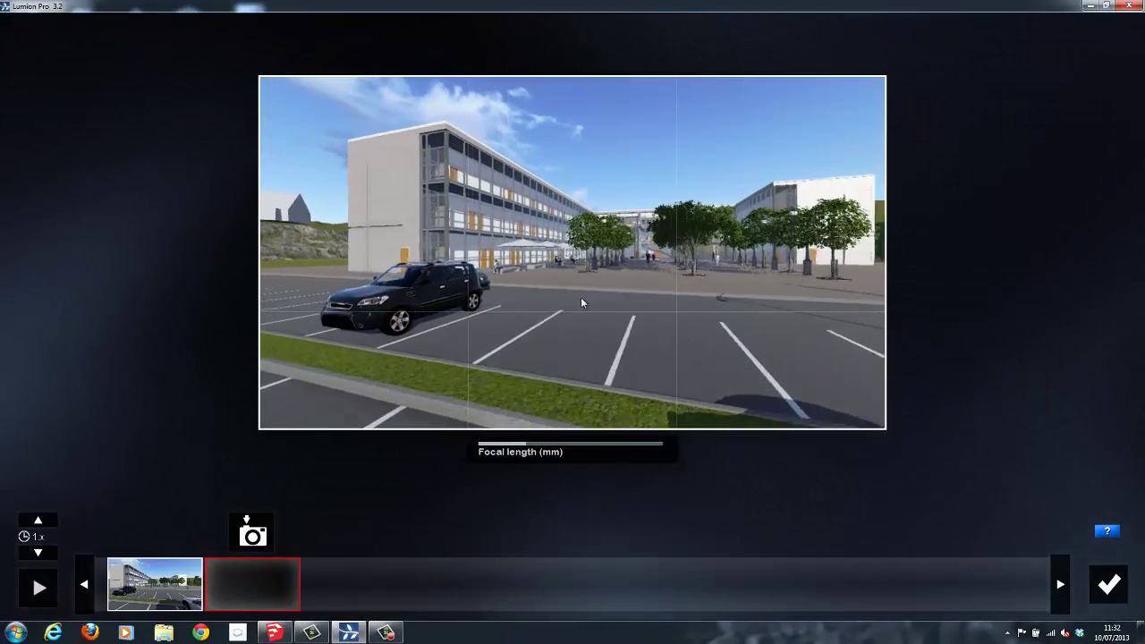
{"action": "key", "text": "a"}
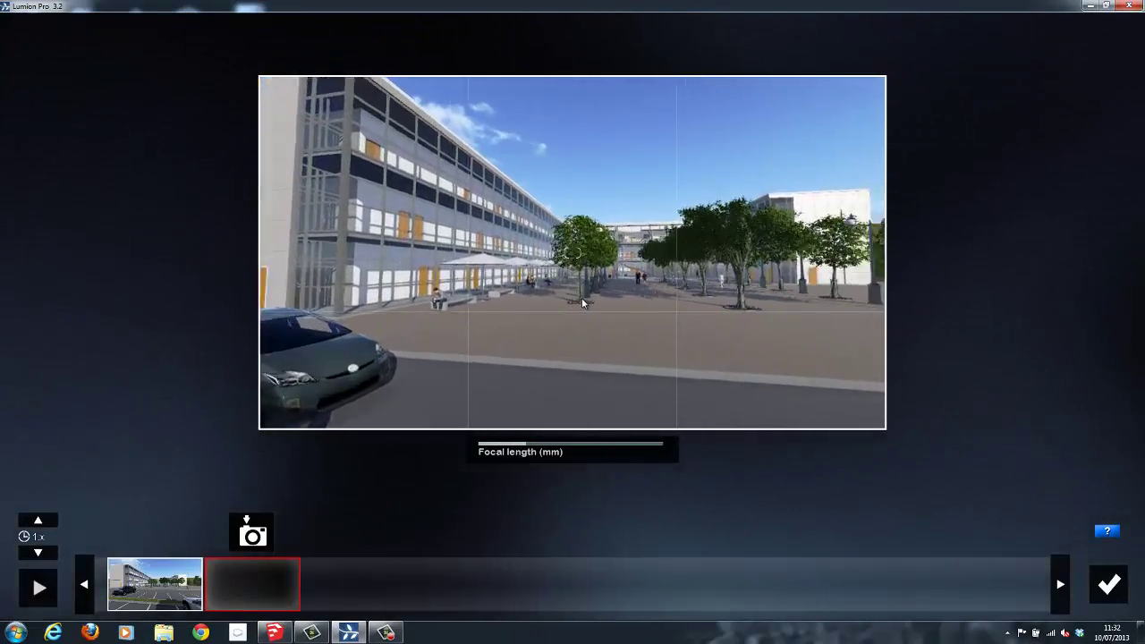
{"action": "key", "text": "w"}
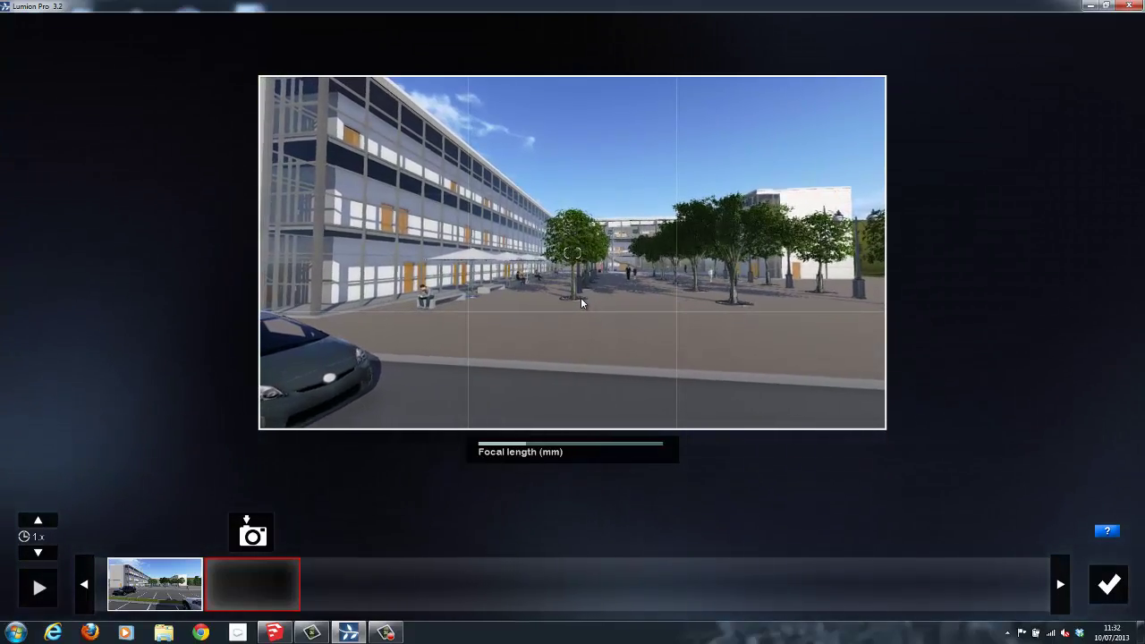
{"action": "key", "text": "w"}
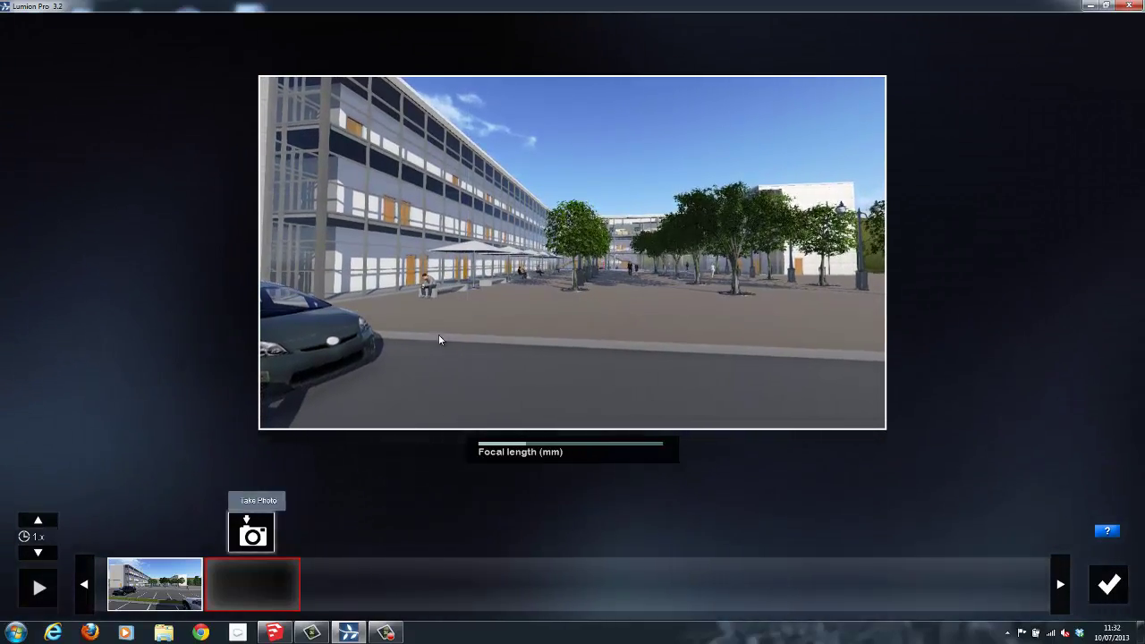
{"action": "key", "text": "w"}
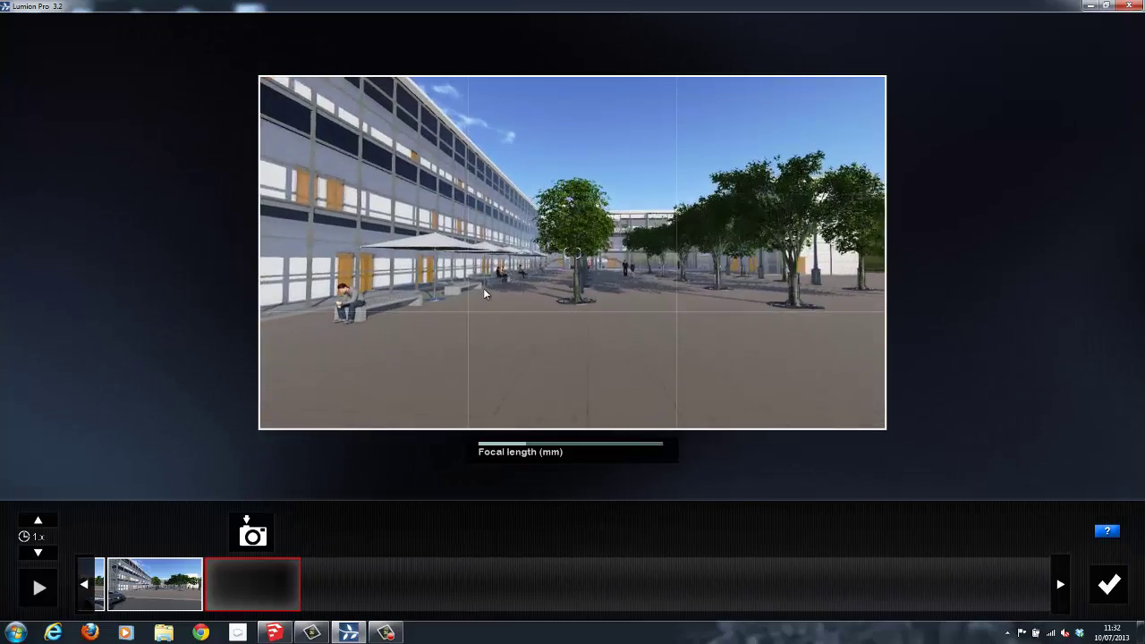
{"action": "key", "text": "w"}
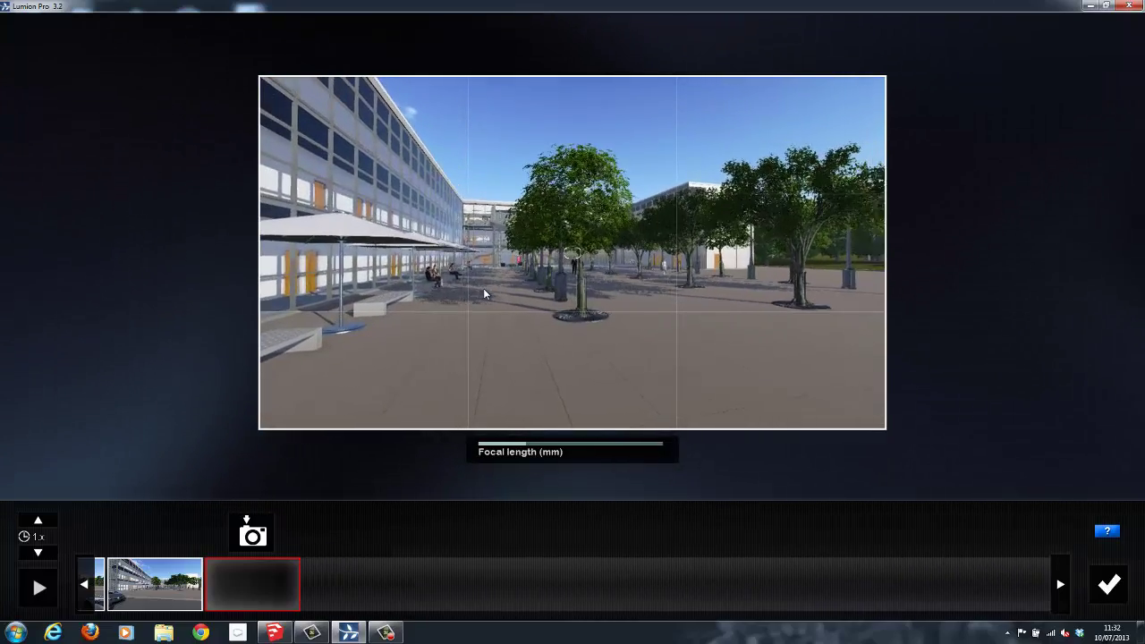
{"action": "key", "text": "d"}
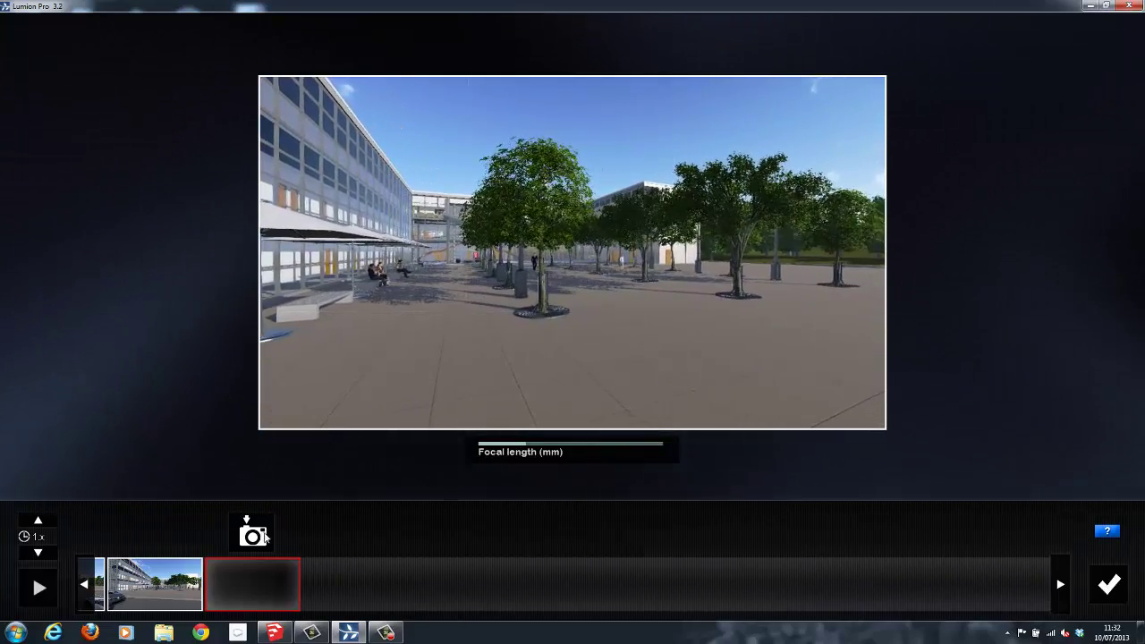
{"action": "left_click", "coordinate": [253, 535]}
Add two more keyframes deeper in the courtyard, near the seated people and umbrellas.
{"action": "key", "text": "w"}
{"action": "key", "text": "w"}
{"action": "key", "text": "w"}
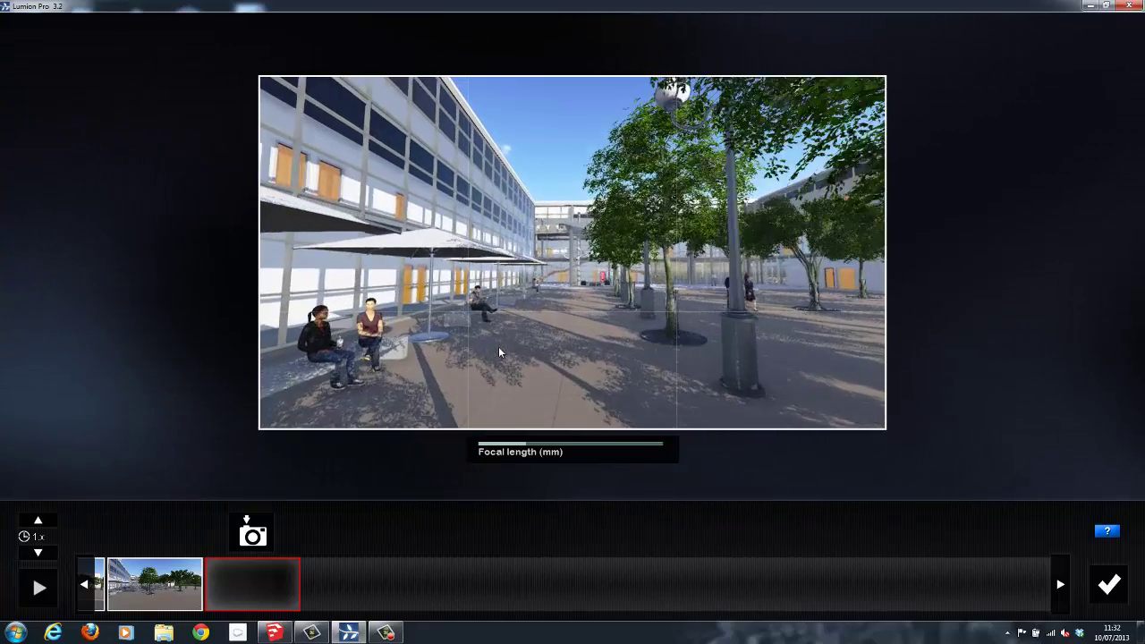
{"action": "key", "text": "w"}
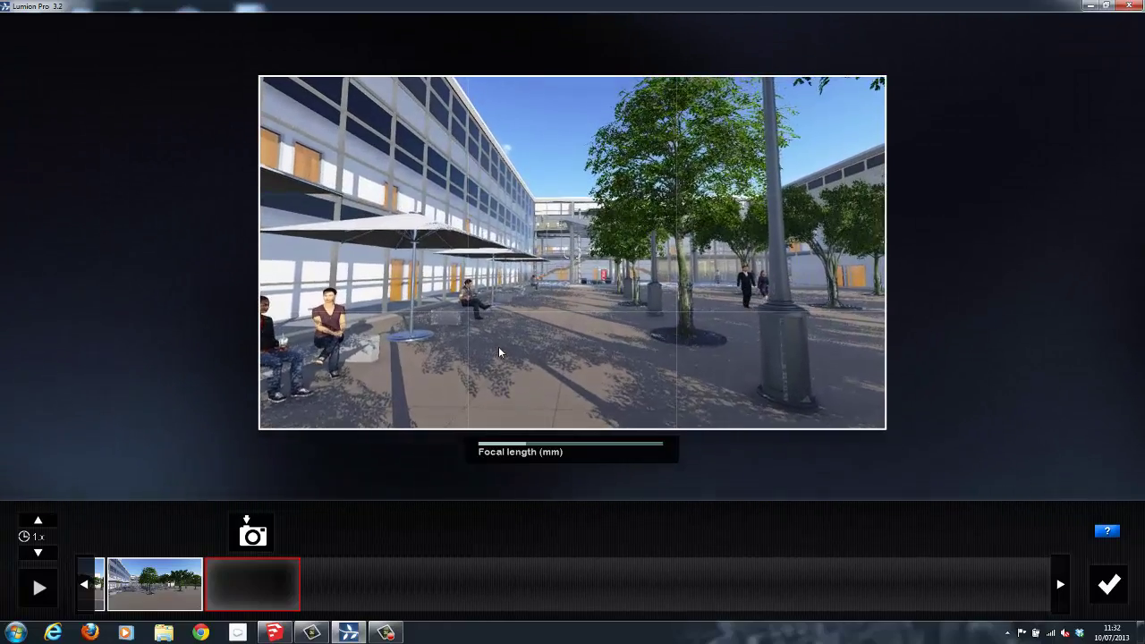
{"action": "left_click", "coordinate": [253, 534]}
{"action": "key", "text": "d"}
{"action": "key", "text": "d"}
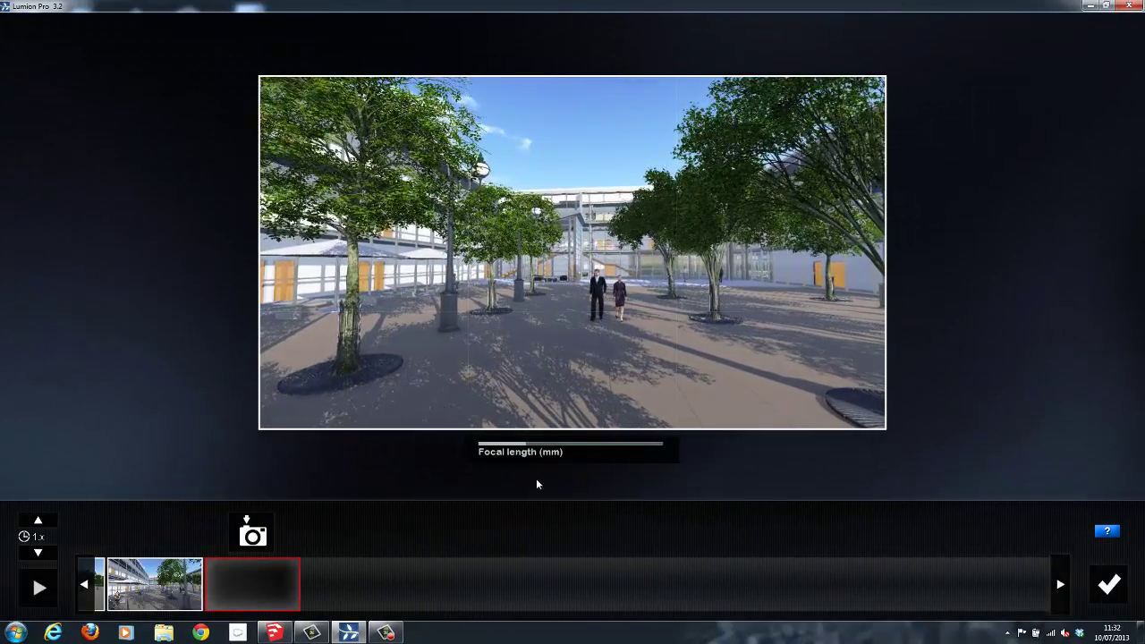
{"action": "left_click", "coordinate": [268, 538]}
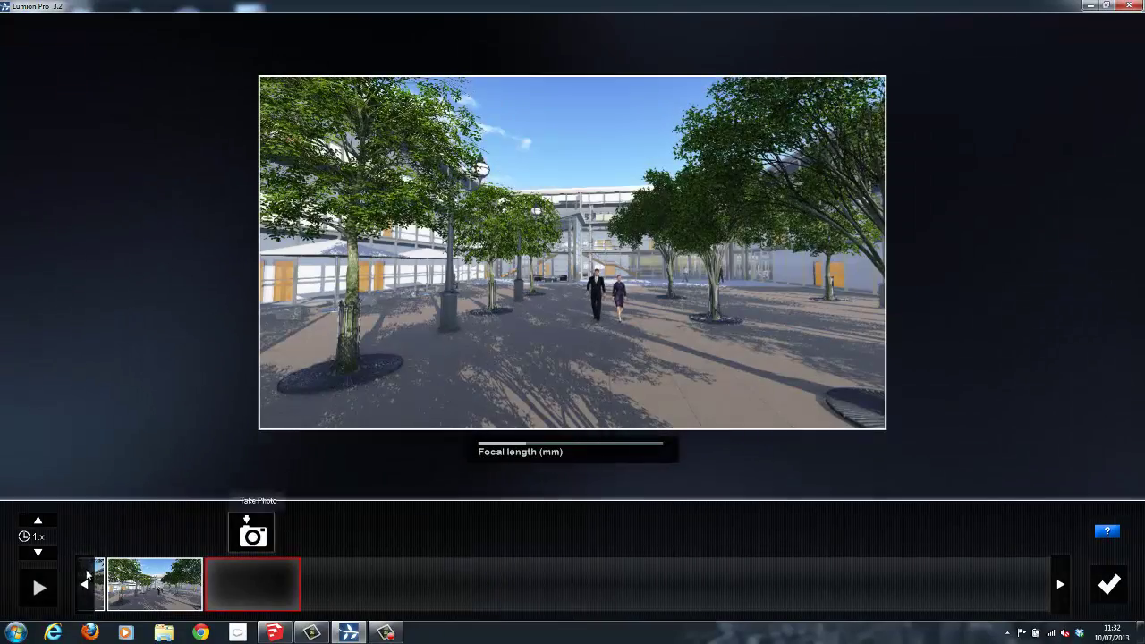
{"action": "left_click", "coordinate": [38, 588]}
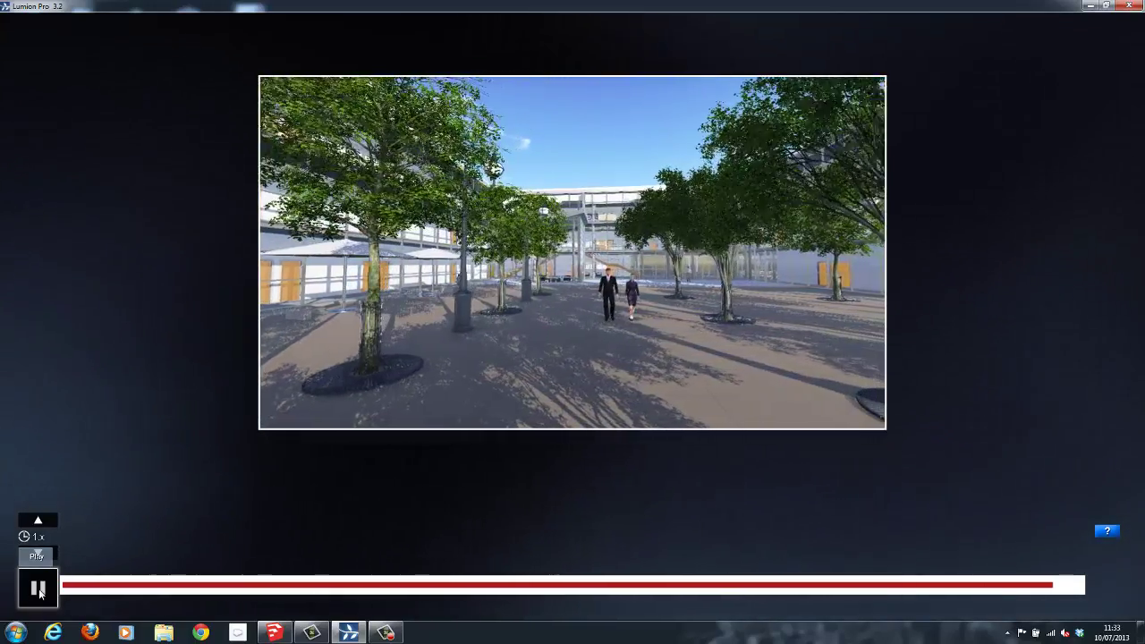
{"action": "left_click", "coordinate": [38, 588]}
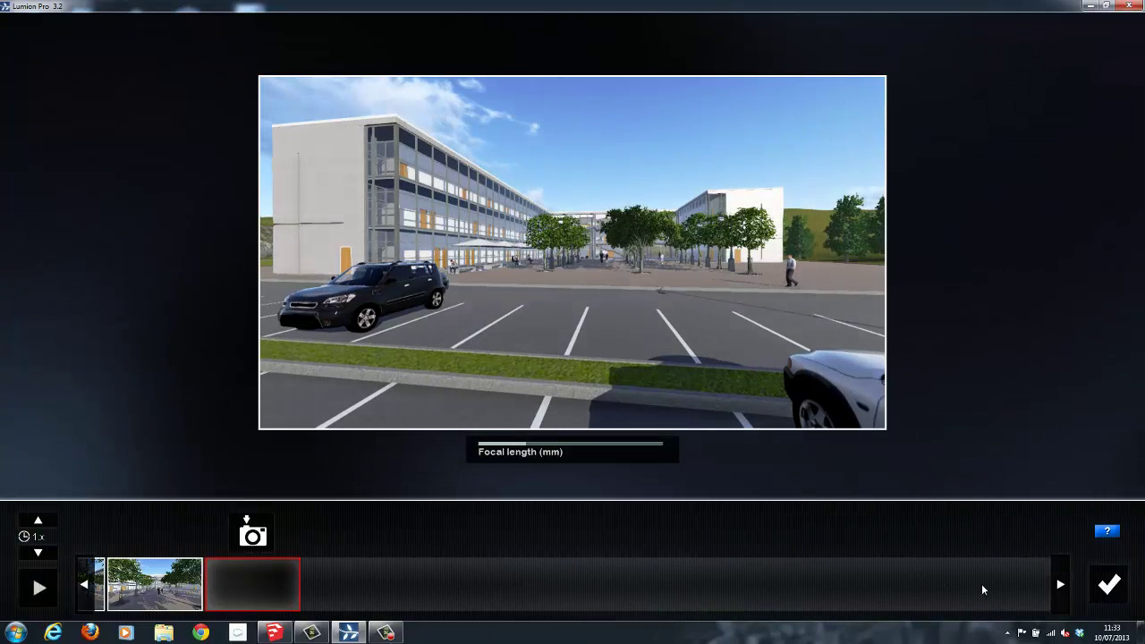
Accept the recorded clip and add a Move effect from the Objects effects tab.
{"action": "left_click", "coordinate": [1108, 586]}
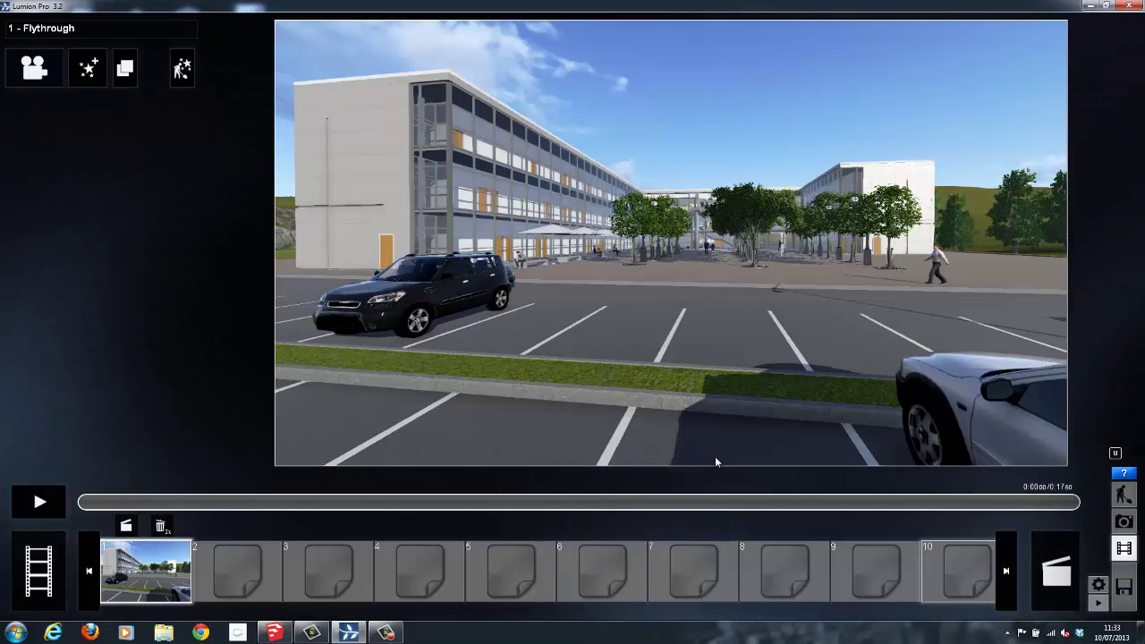
{"action": "left_click", "coordinate": [88, 71]}
{"action": "left_click", "coordinate": [295, 111]}
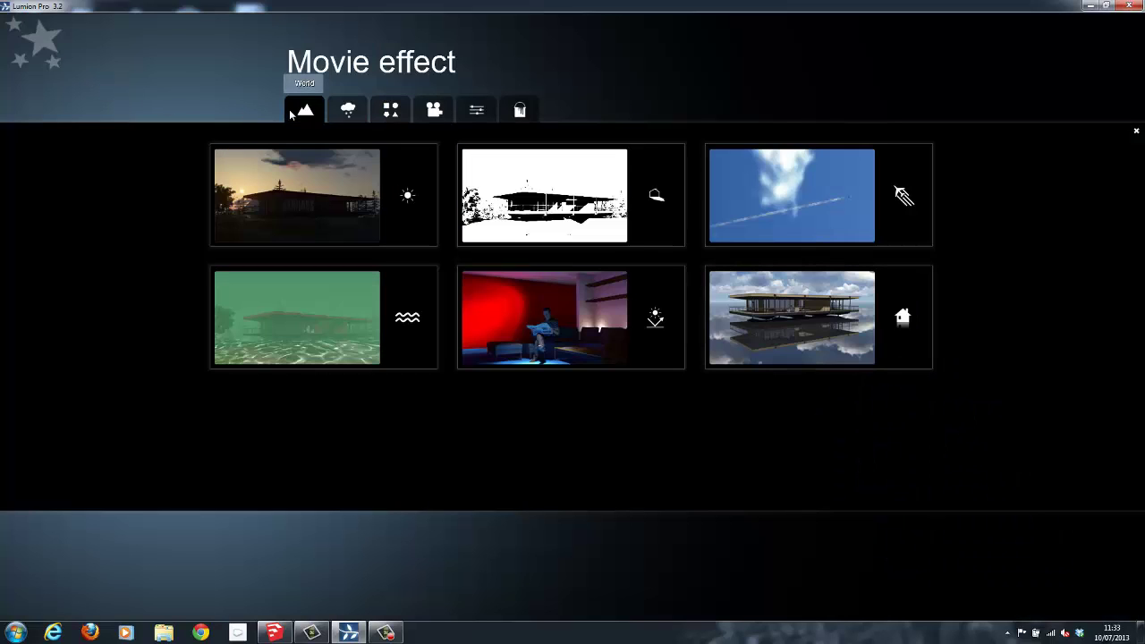
{"action": "left_click", "coordinate": [346, 111]}
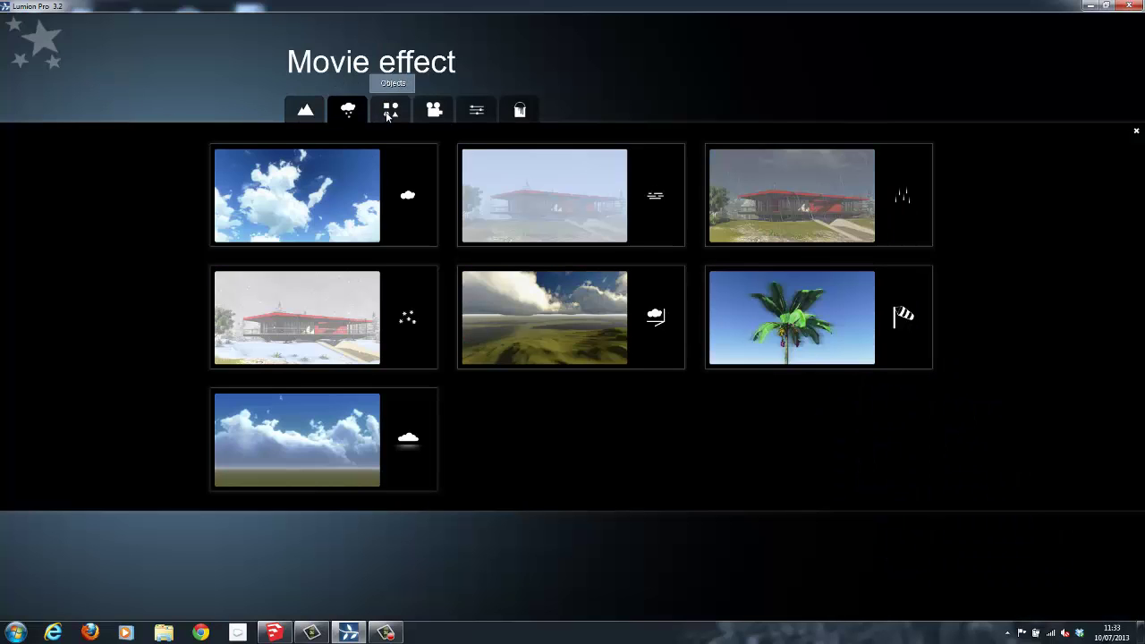
{"action": "left_click", "coordinate": [388, 113]}
{"action": "left_click", "coordinate": [426, 114]}
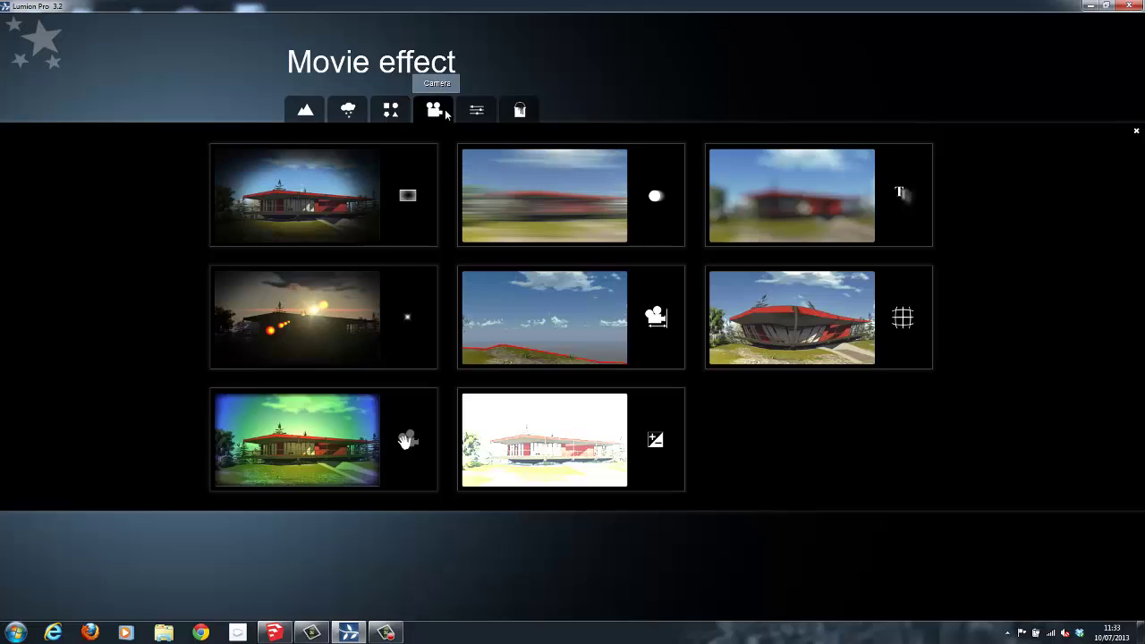
{"action": "left_click", "coordinate": [477, 113]}
{"action": "left_click", "coordinate": [516, 111]}
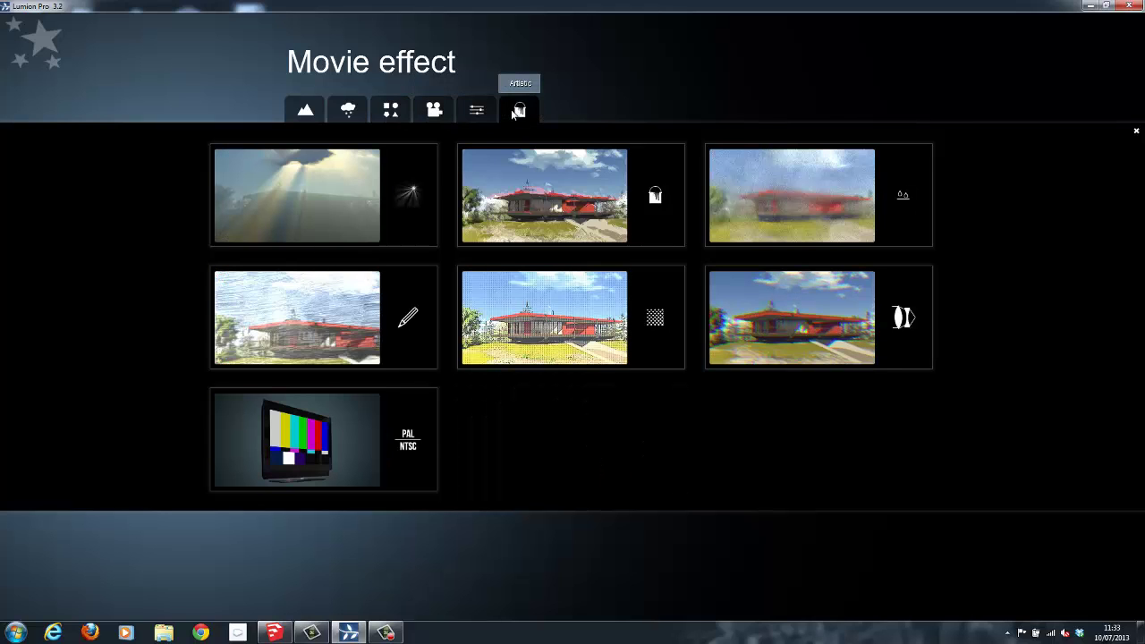
{"action": "left_click", "coordinate": [434, 109]}
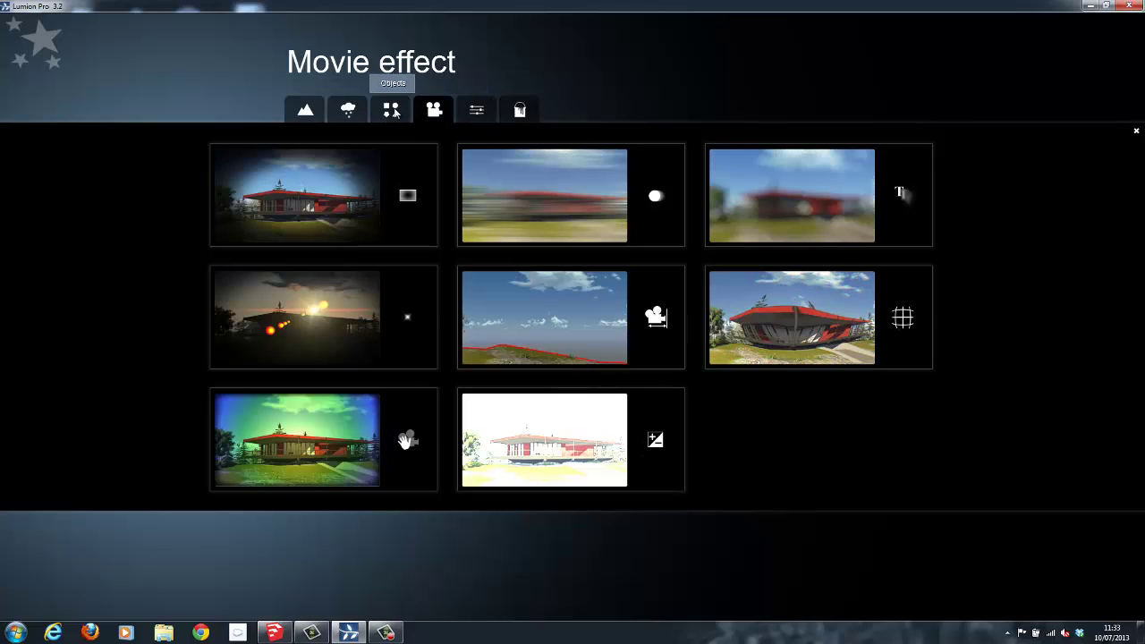
{"action": "left_click", "coordinate": [393, 110]}
{"action": "left_click", "coordinate": [499, 189]}
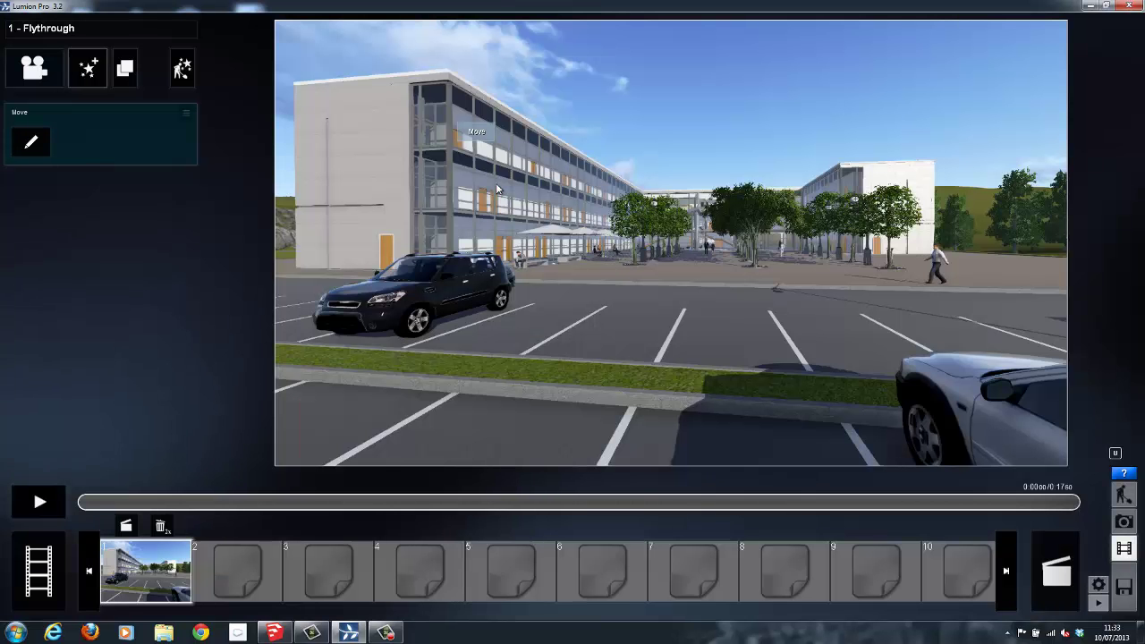
{"action": "left_click", "coordinate": [33, 142]}
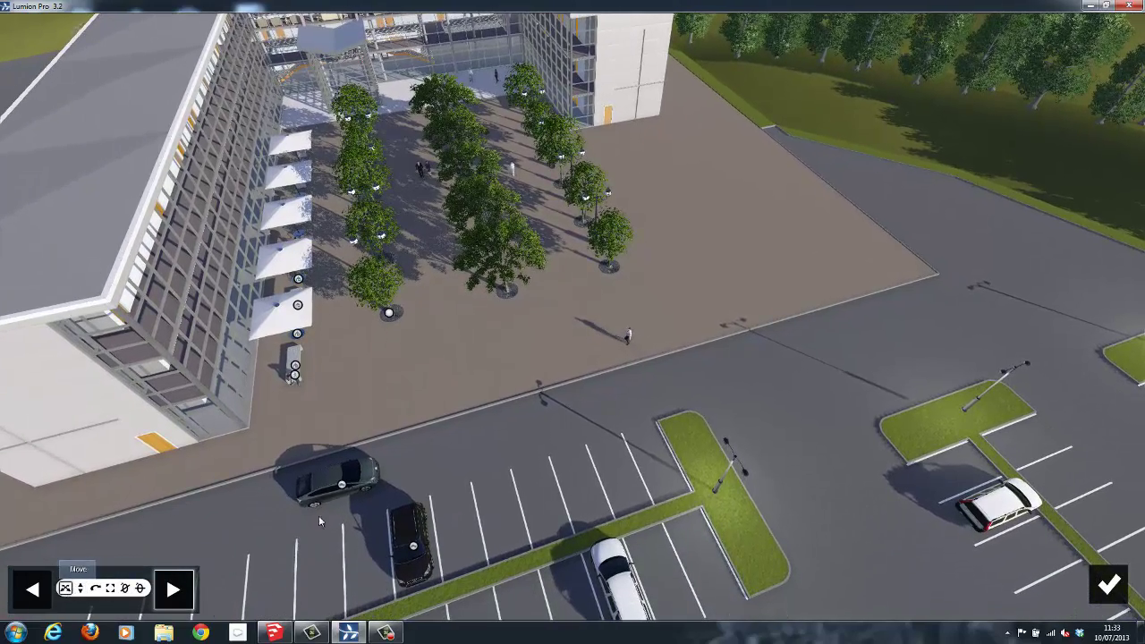
Set the dark car's end position on the road and courtyard people's walking destinations.
{"action": "left_click", "coordinate": [342, 485]}
{"action": "left_click_drag", "start_coordinate": [344, 490], "coordinate": [946, 300]}
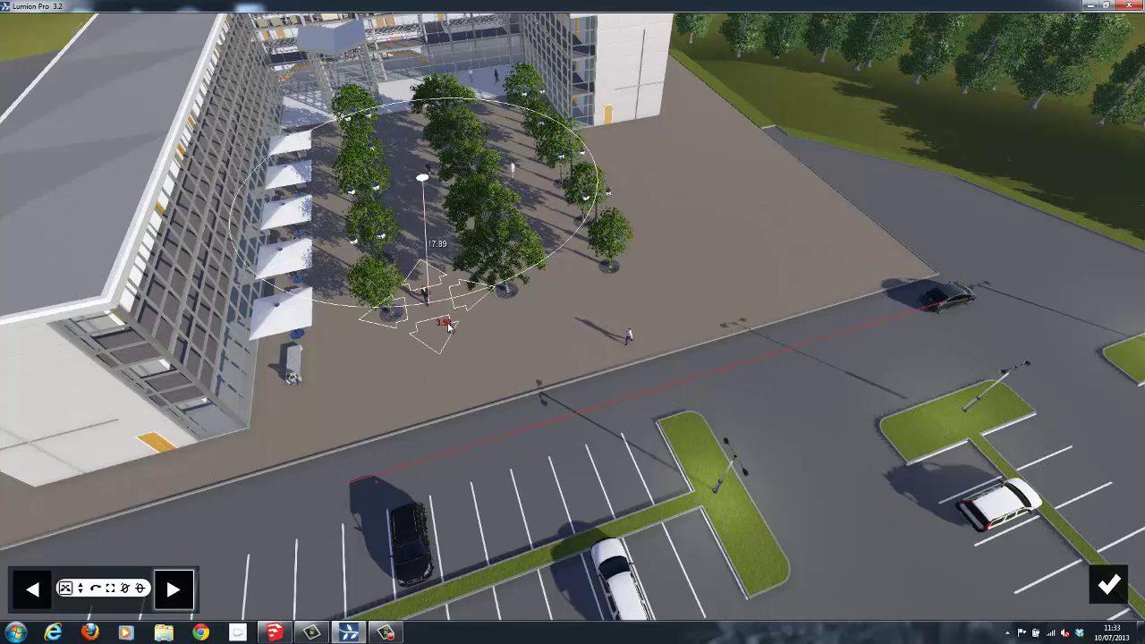
{"action": "left_click_drag", "start_coordinate": [450, 328], "coordinate": [460, 335]}
{"action": "left_click_drag", "start_coordinate": [456, 234], "coordinate": [435, 177]}
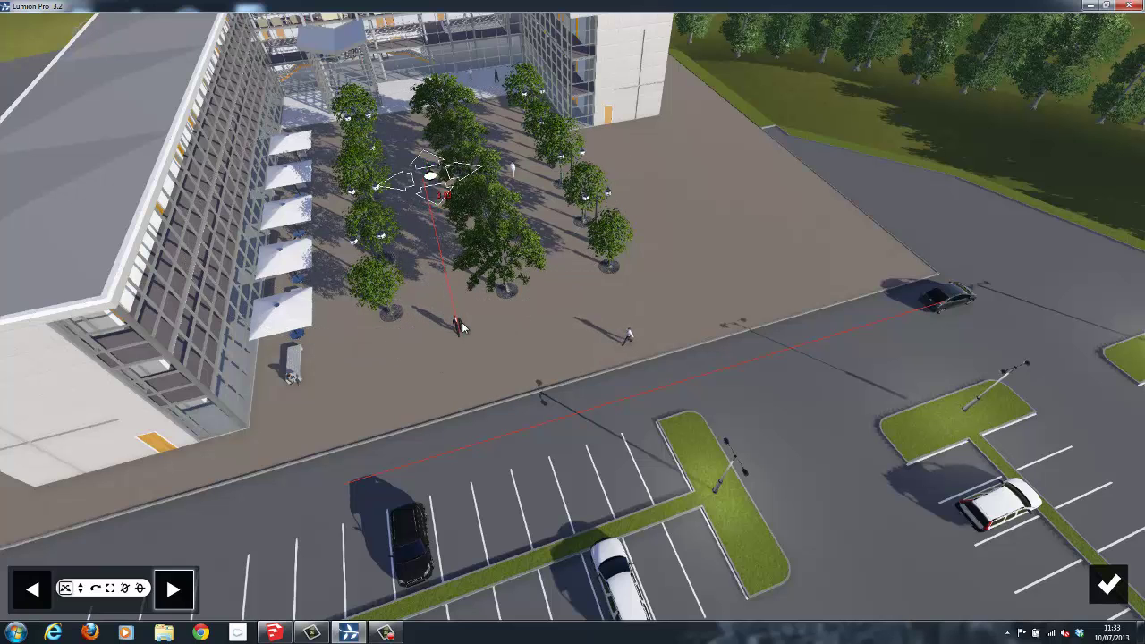
{"action": "left_click_drag", "start_coordinate": [464, 326], "coordinate": [480, 349]}
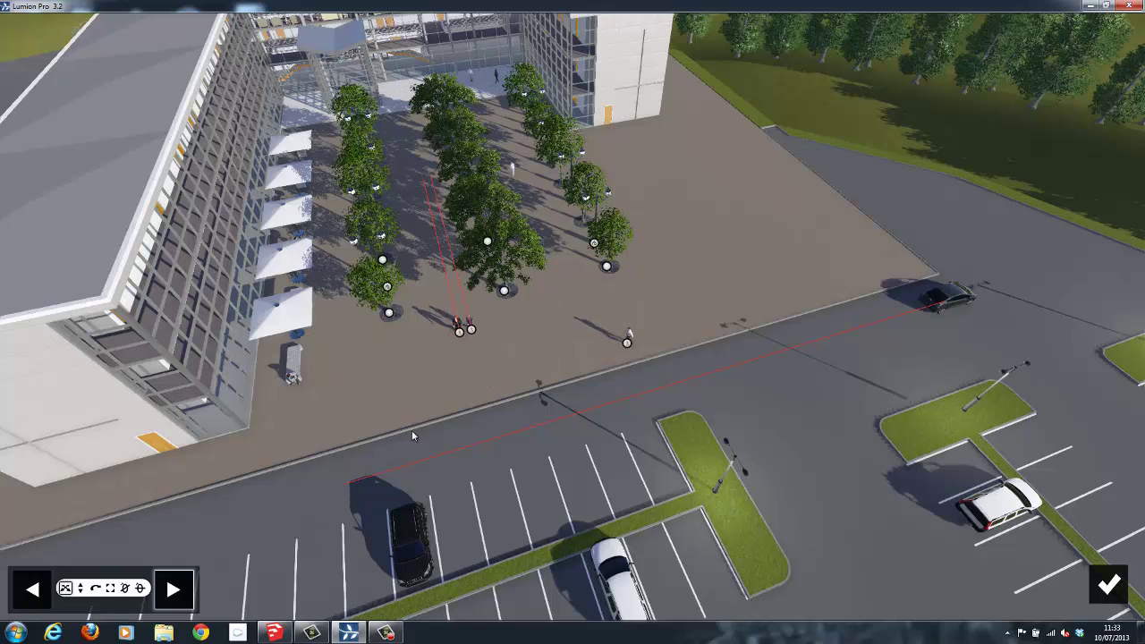
{"action": "left_click", "coordinate": [1122, 600]}
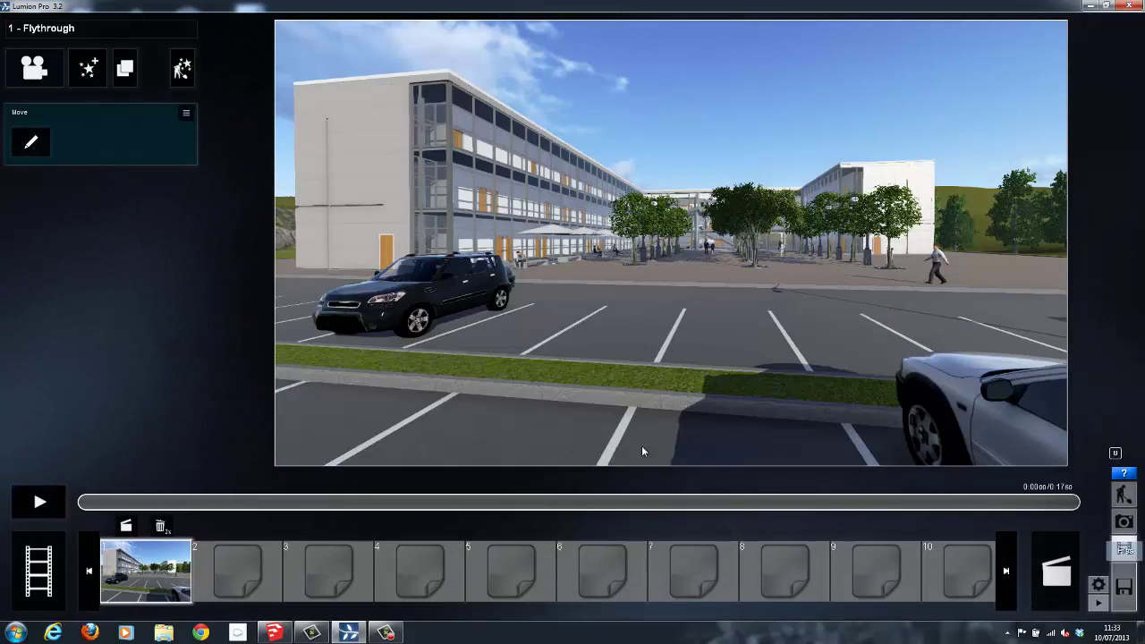
Play the Flythrough clip preview with its animated car and people.
{"action": "left_click", "coordinate": [30, 510]}
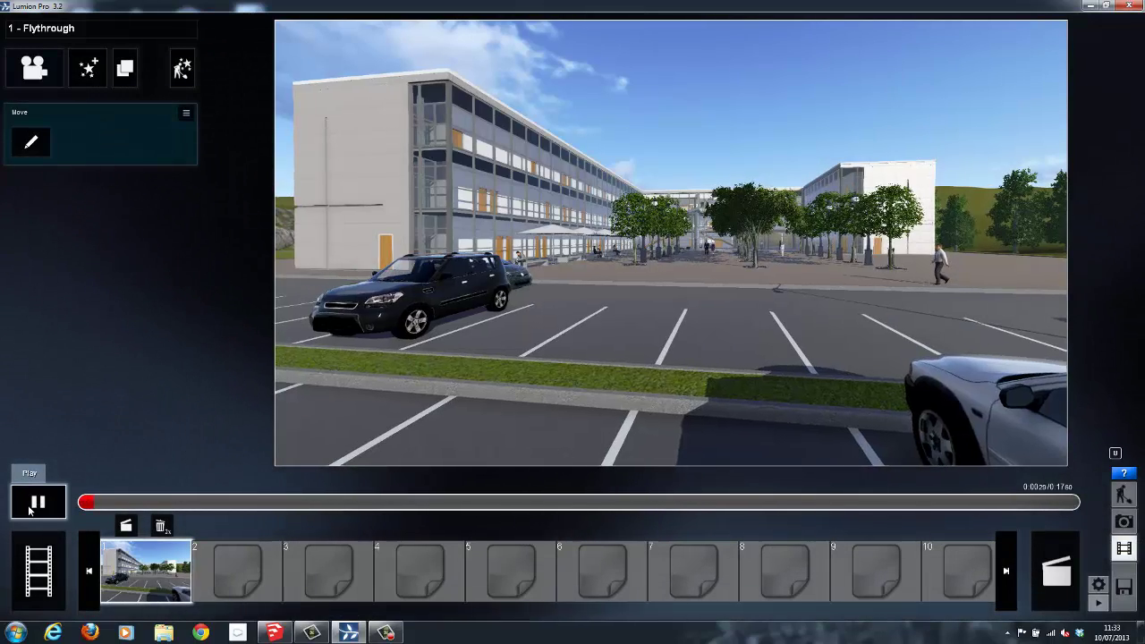